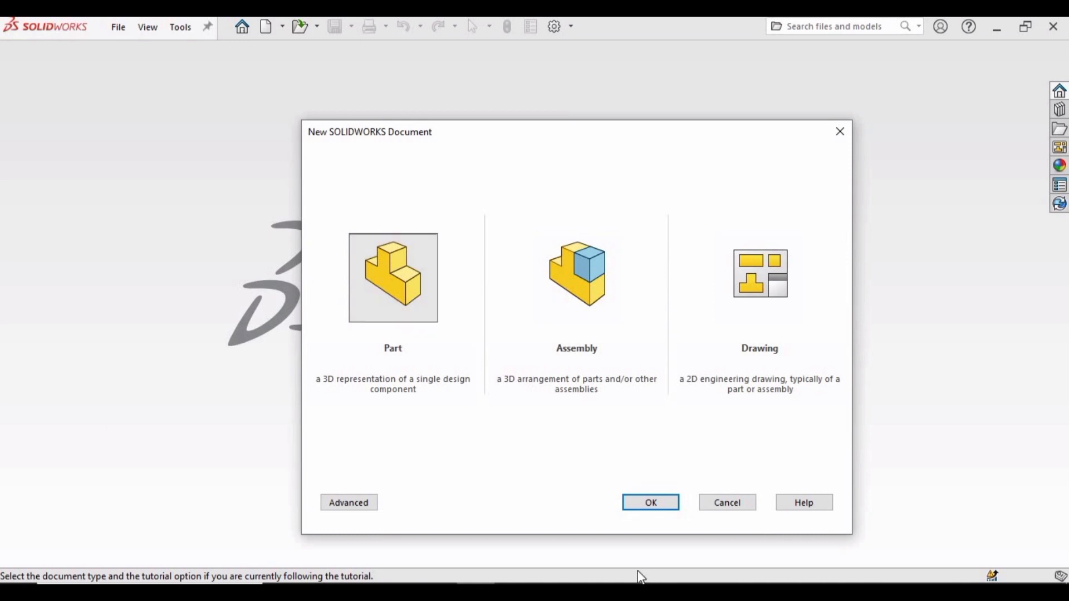
# - Create a new part document and apply the Plain White scene as its background
pyautogui.click(641, 500)
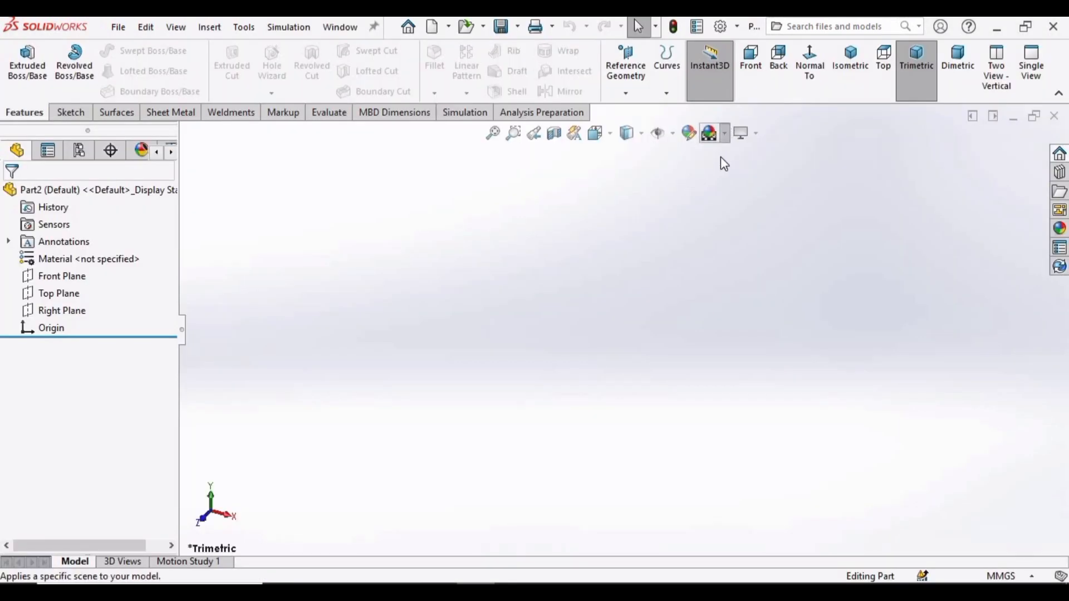
pyautogui.click(725, 134)
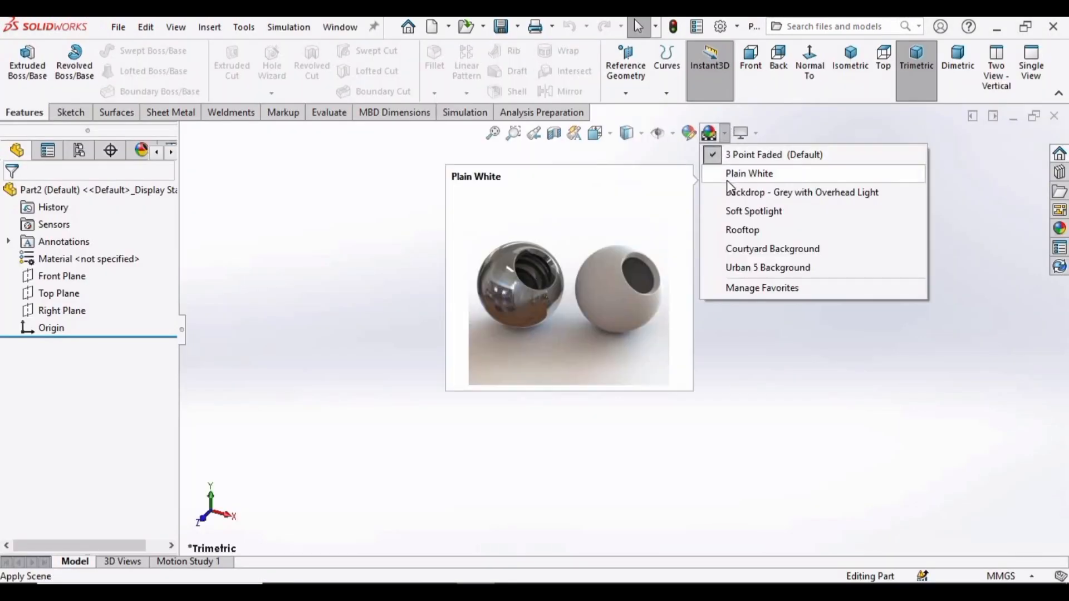
pyautogui.click(727, 178)
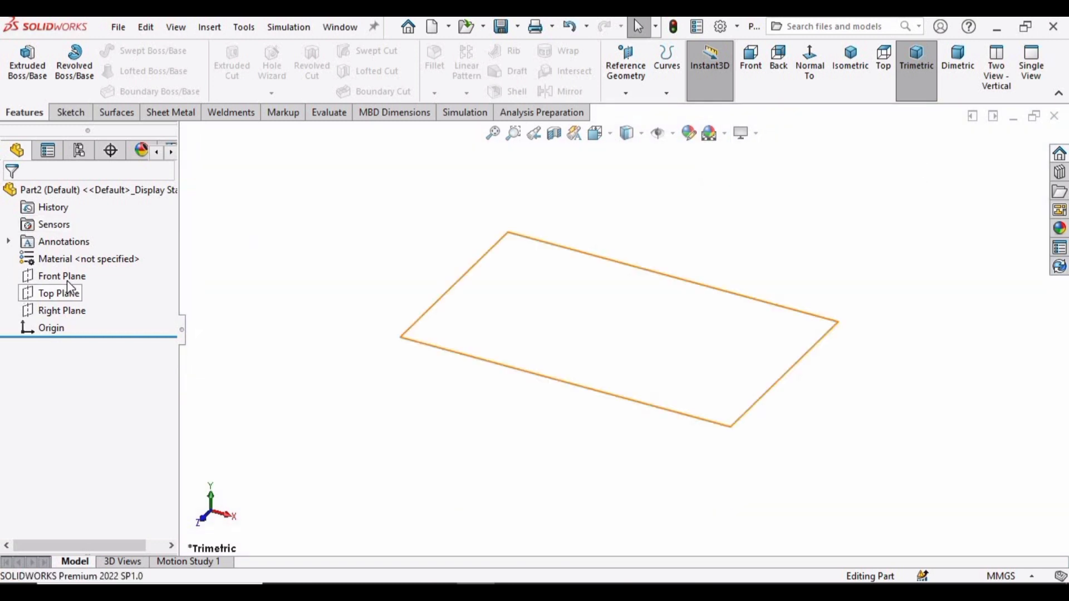
# - On the Front Plane, sketch a center rectangle about 169 by 108 mm centred on the origin
pyautogui.click(65, 277)
pyautogui.click(68, 281)
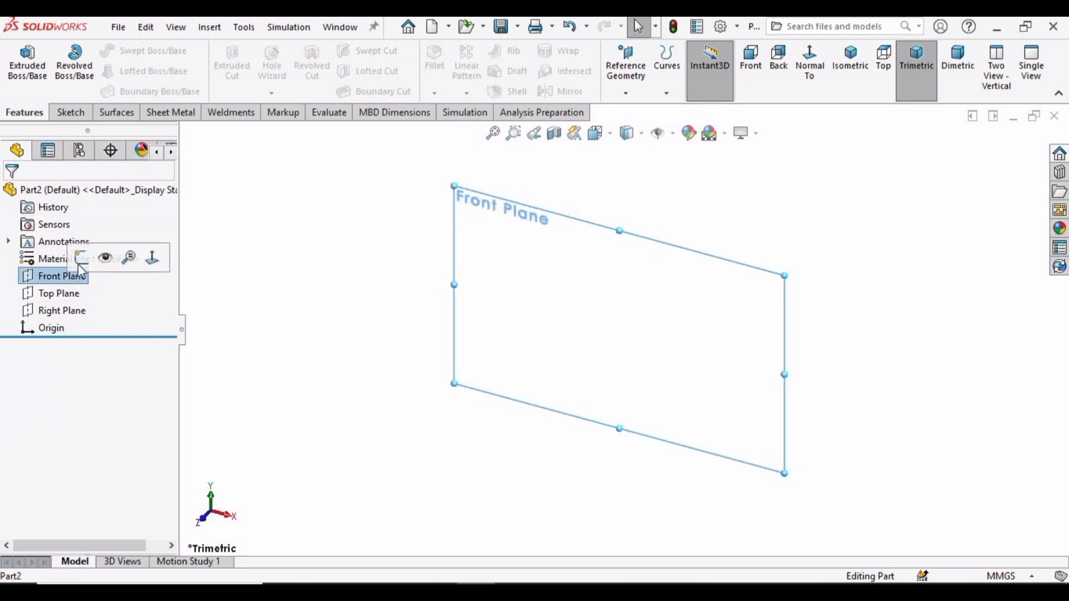
pyautogui.click(81, 258)
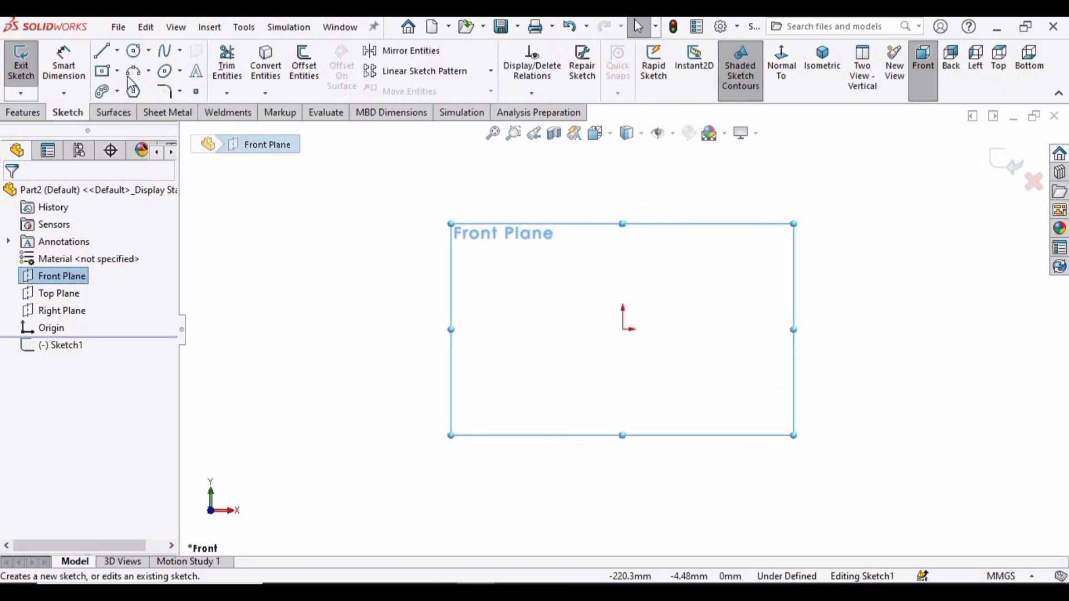
pyautogui.click(118, 72)
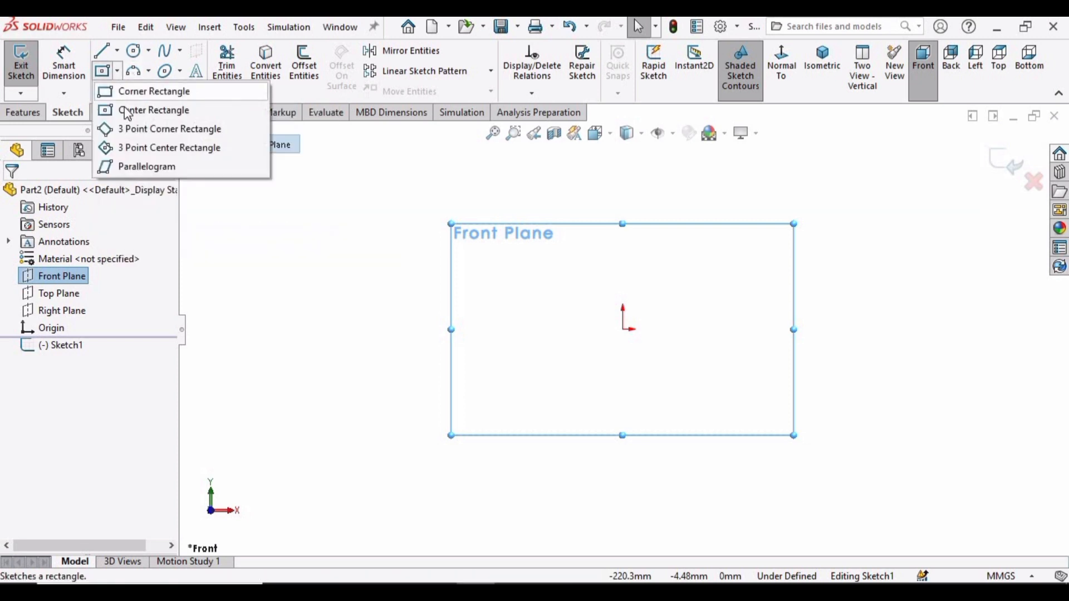
pyautogui.click(125, 111)
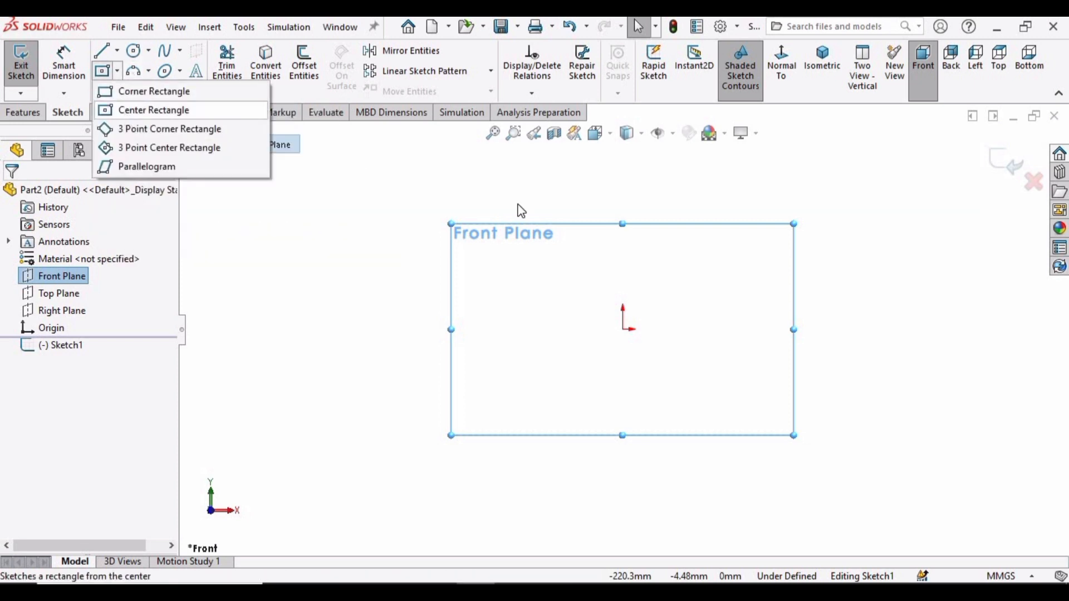
pyautogui.click(624, 330)
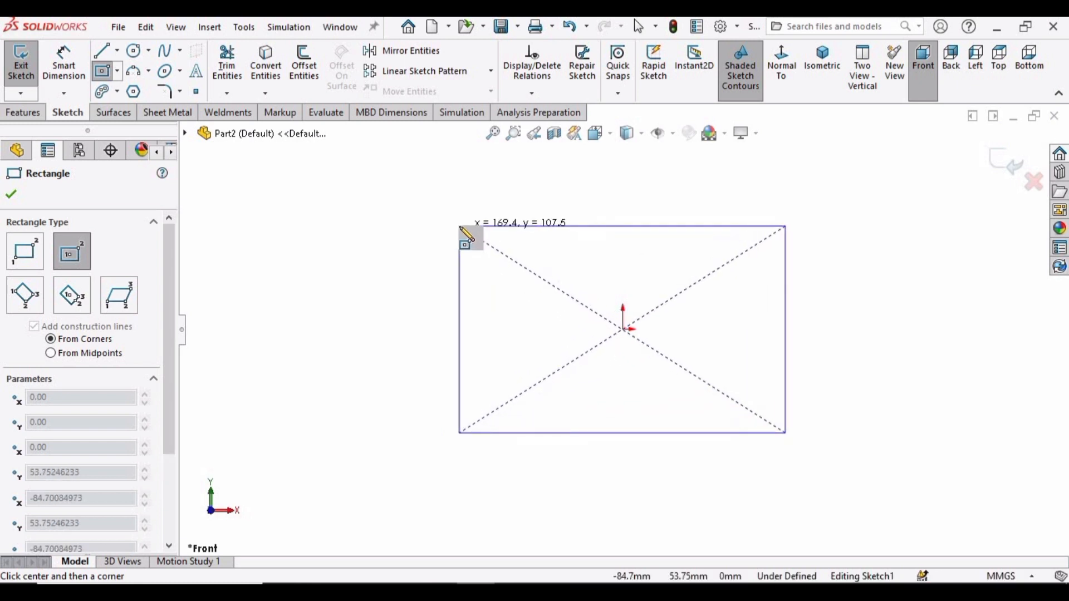
pyautogui.click(459, 227)
pyautogui.press('Escape')
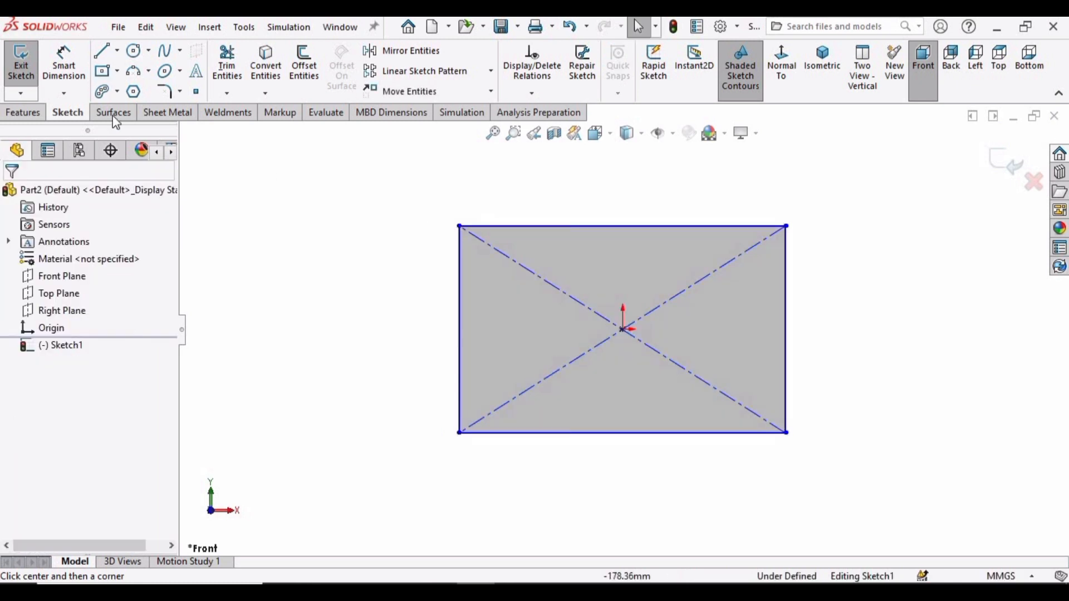
# - Dimension the rectangle with a width of 550 mm and a height of 300 mm
pyautogui.click(64, 64)
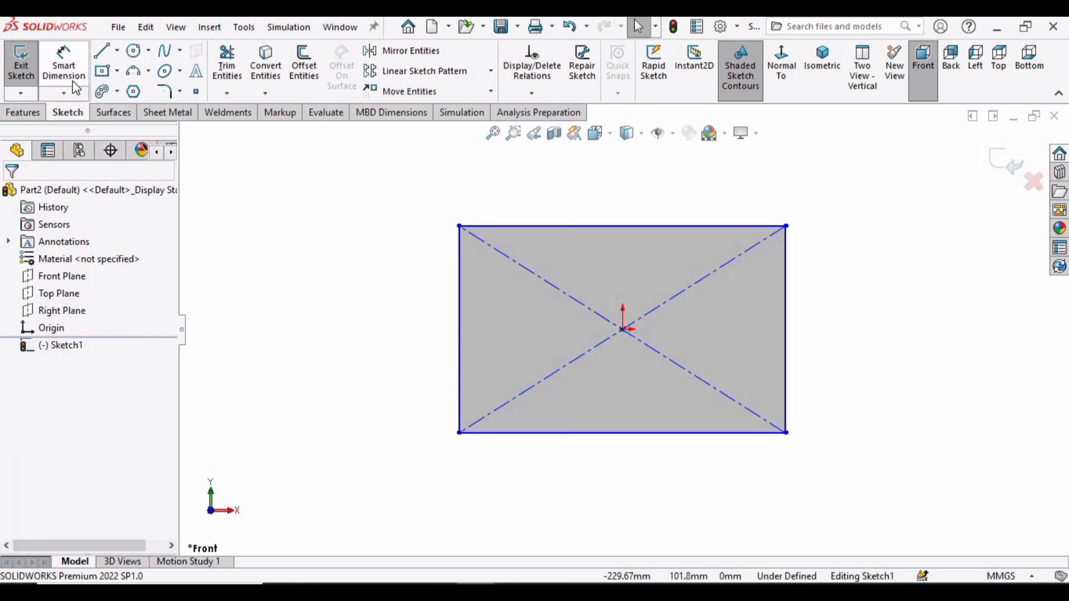
pyautogui.click(674, 220)
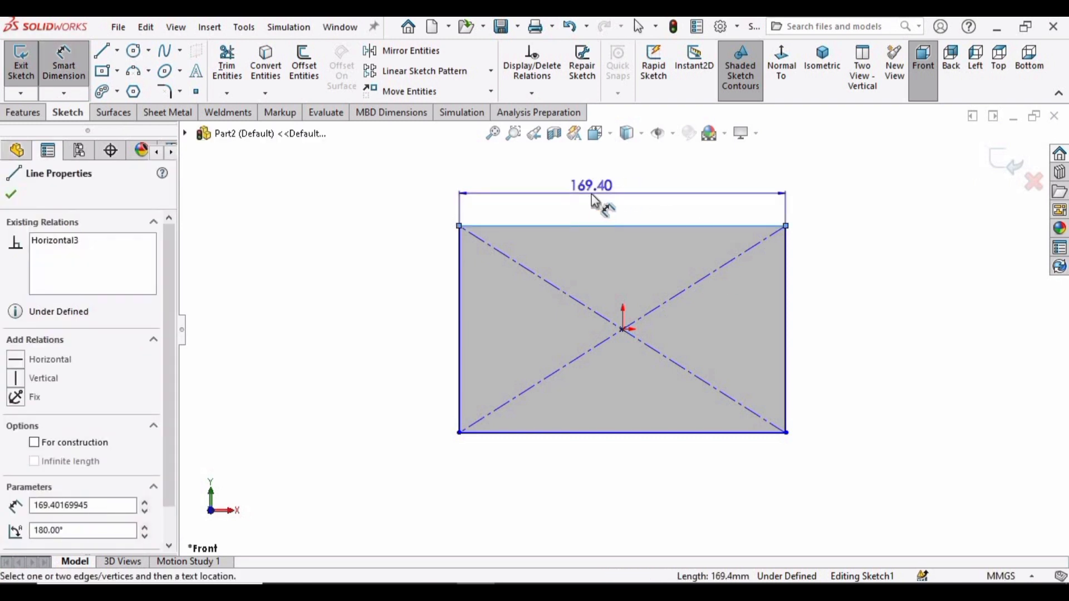
pyautogui.click(597, 217)
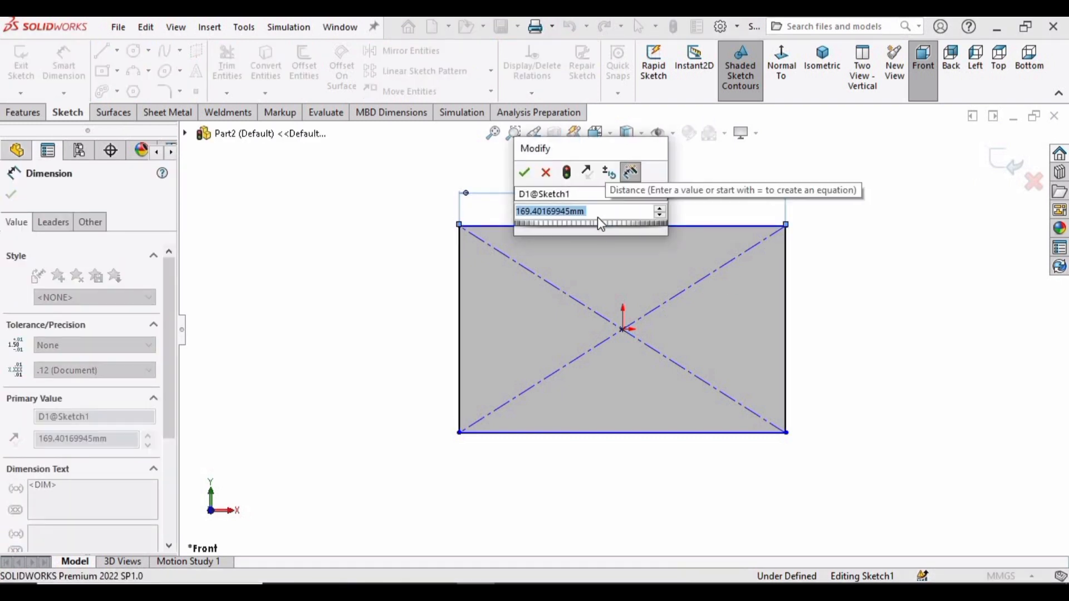
pyautogui.write('550')
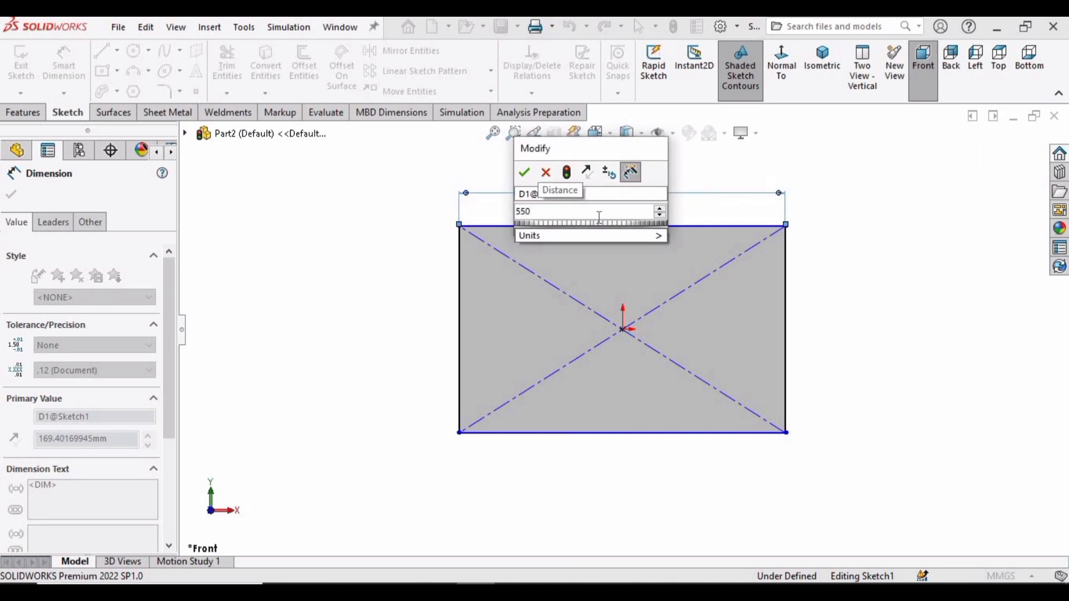
pyautogui.press('Return')
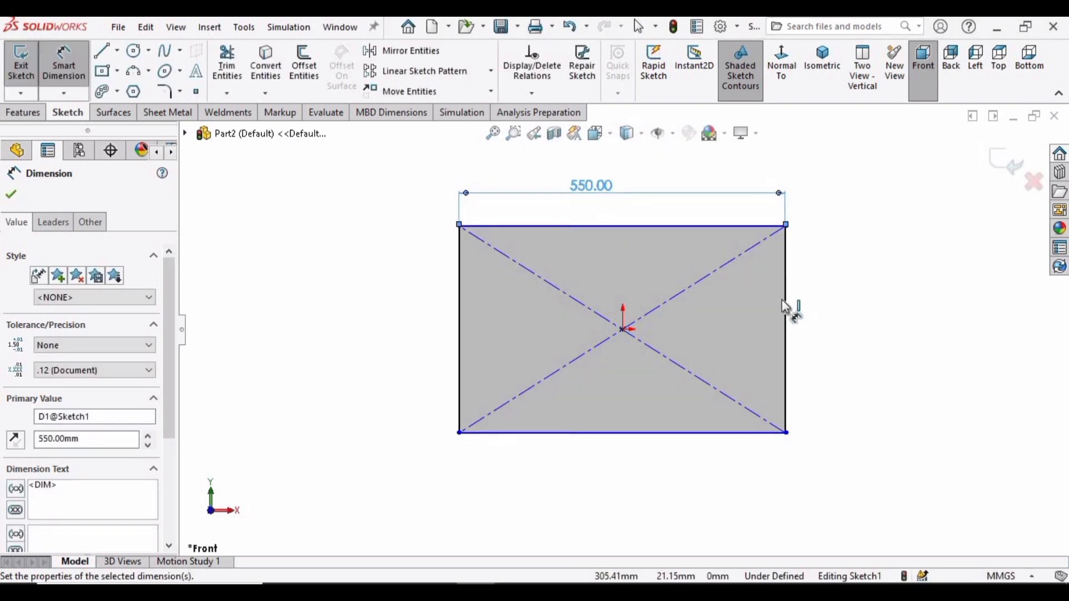
pyautogui.click(786, 310)
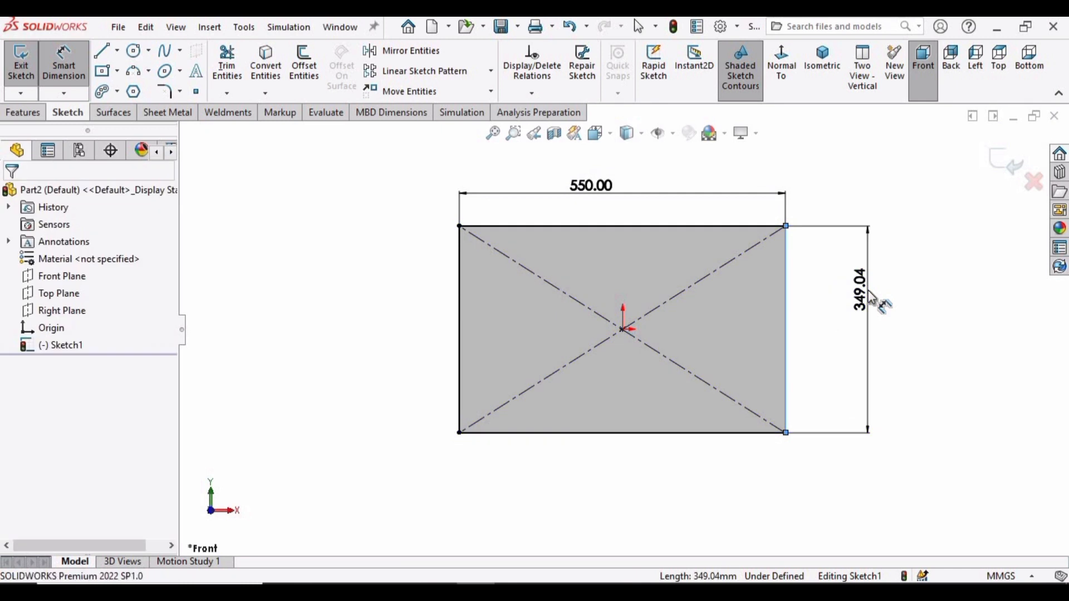
pyautogui.click(871, 298)
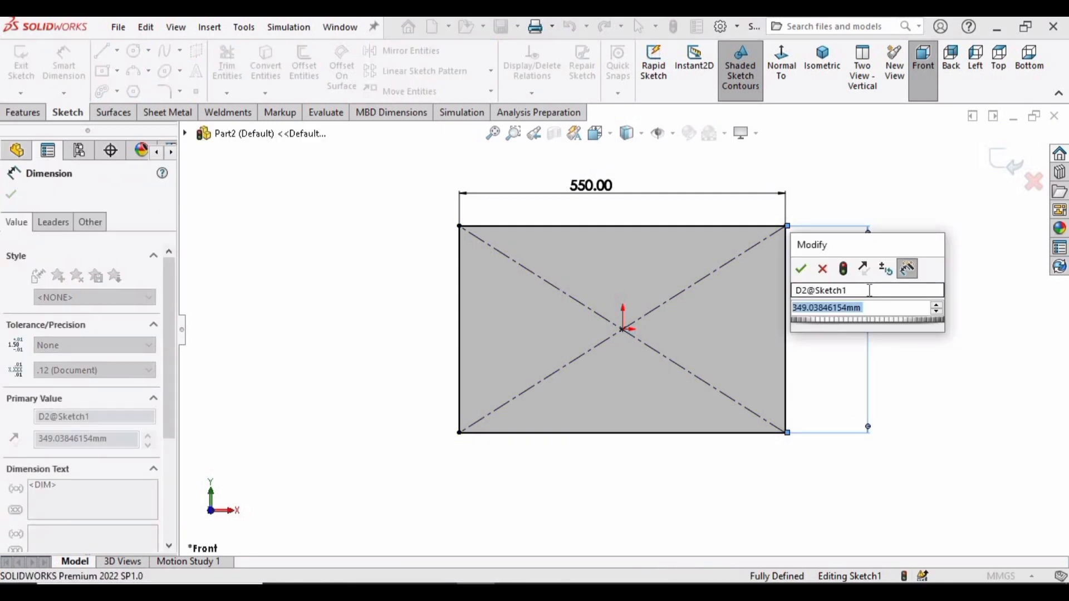
pyautogui.write('300')
pyautogui.press('Return')
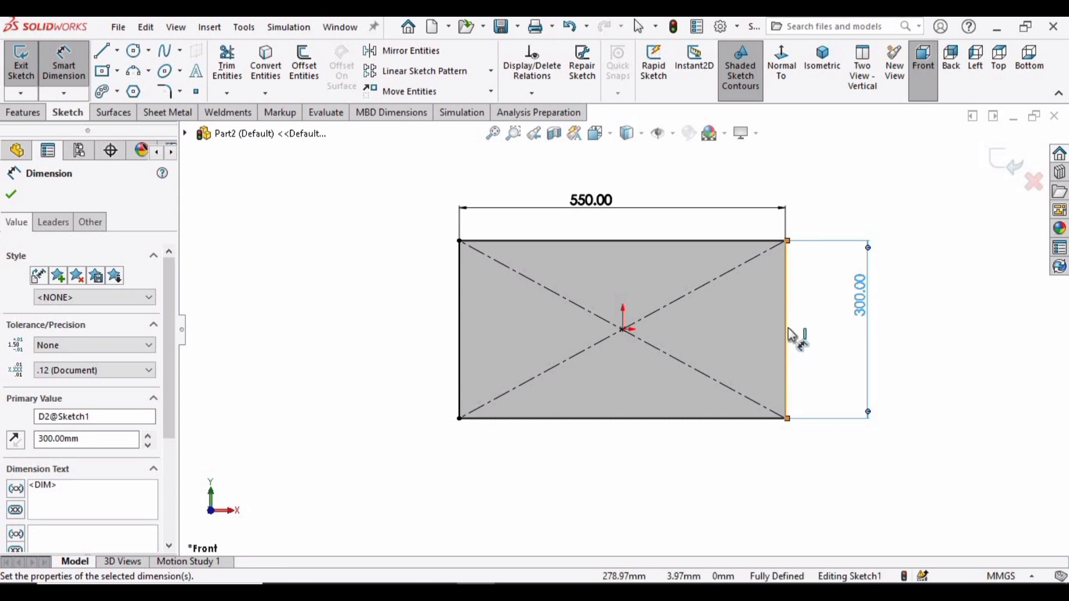
# - Extrude the rectangle as a blind boss with a depth of 400 mm
pyautogui.click(23, 113)
pyautogui.click(26, 78)
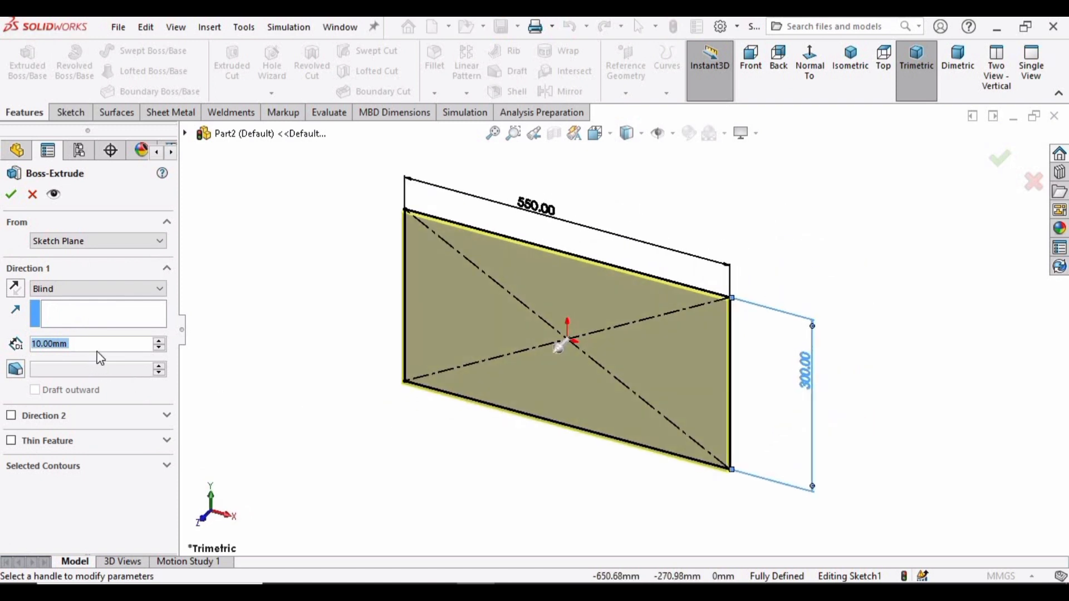
pyautogui.write('400')
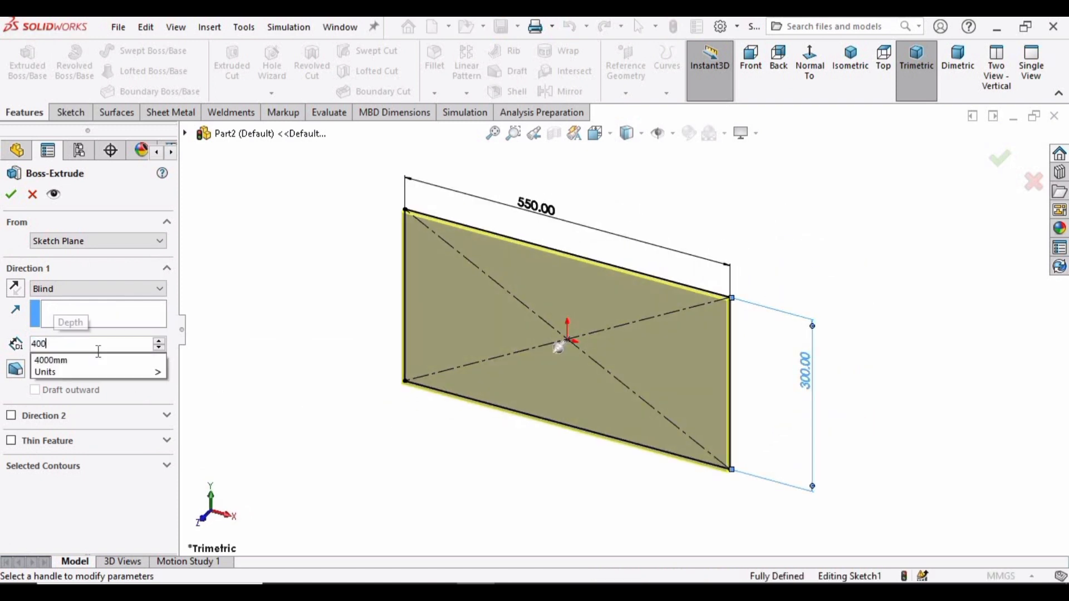
pyautogui.press('Return')
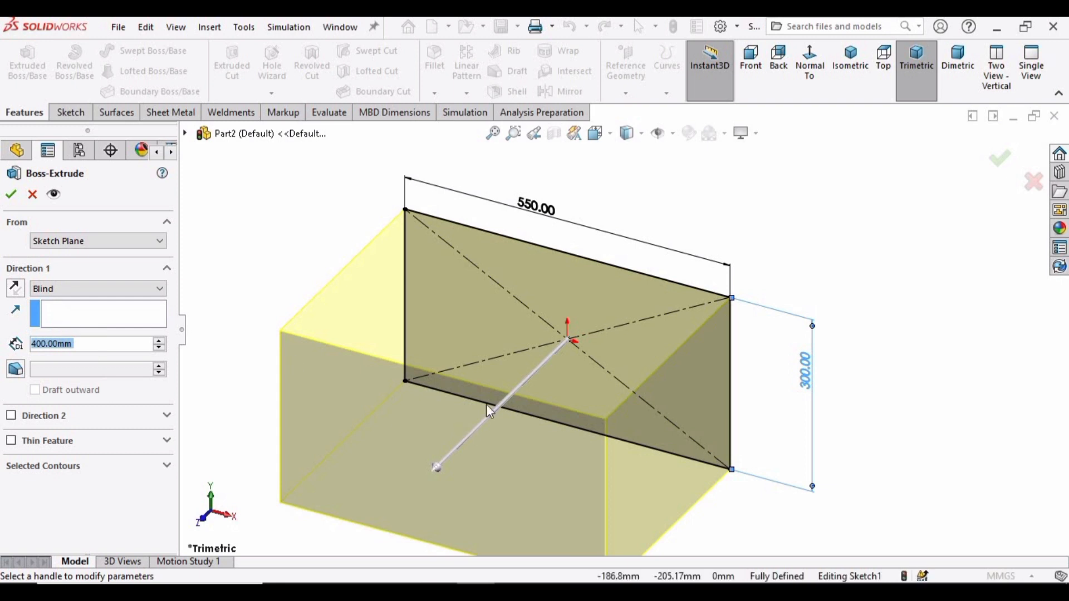
pyautogui.scroll(3, 486, 404)
pyautogui.scroll(-1, 479, 336)
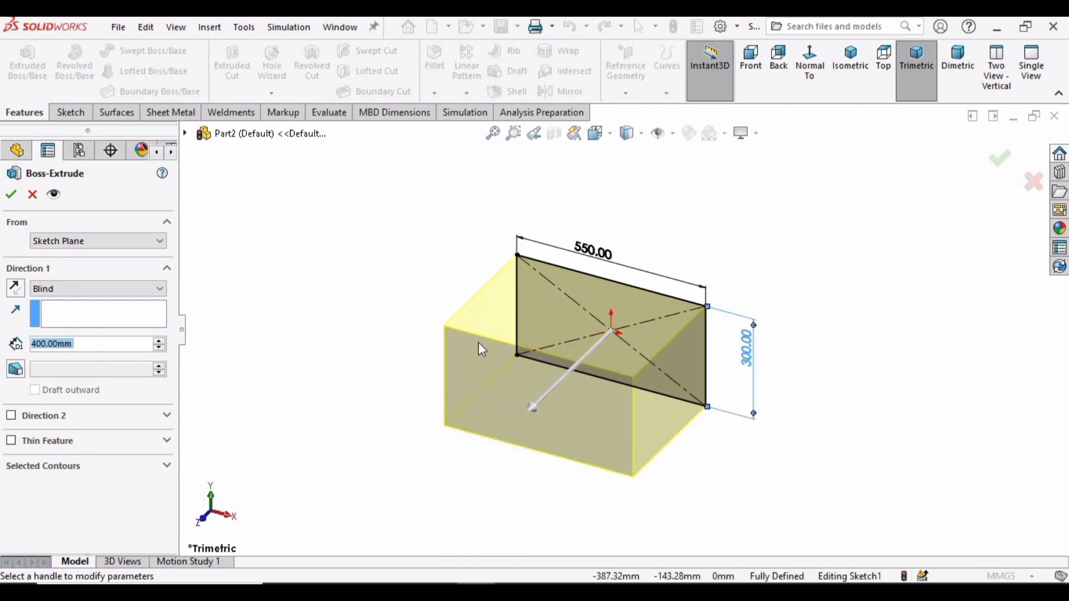
pyautogui.click(10, 195)
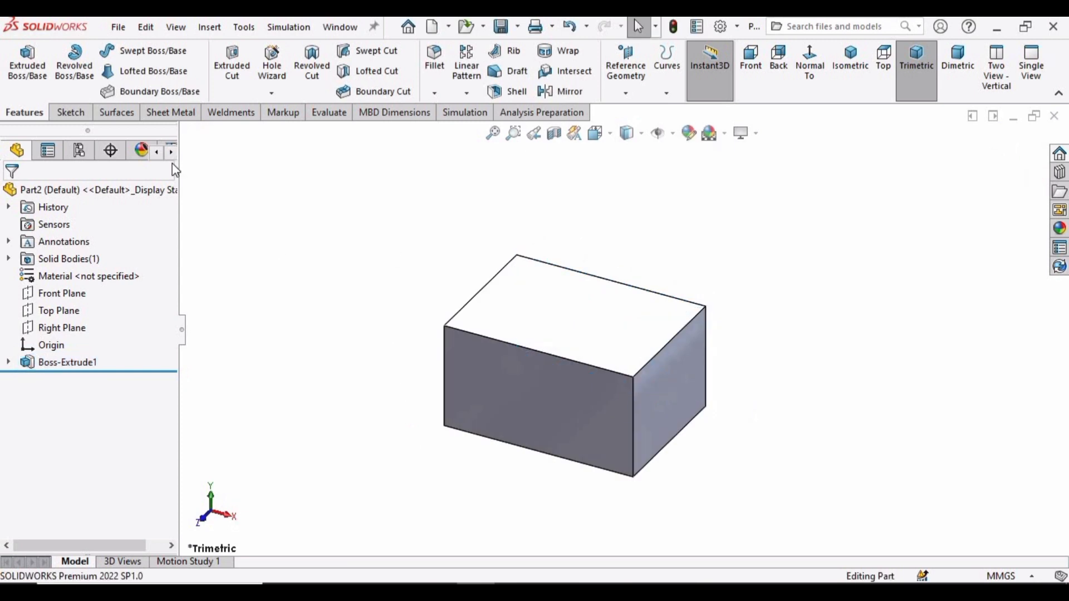
# - Convert all the block's edges into entities of a new 3D sketch and hide the extruded block
pyautogui.click(67, 112)
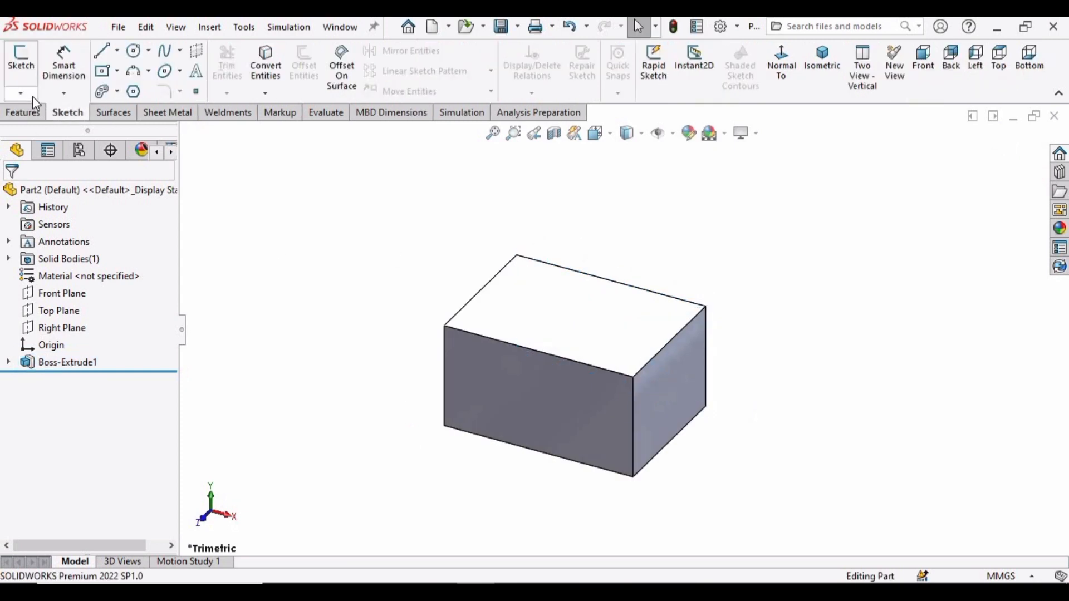
pyautogui.click(32, 95)
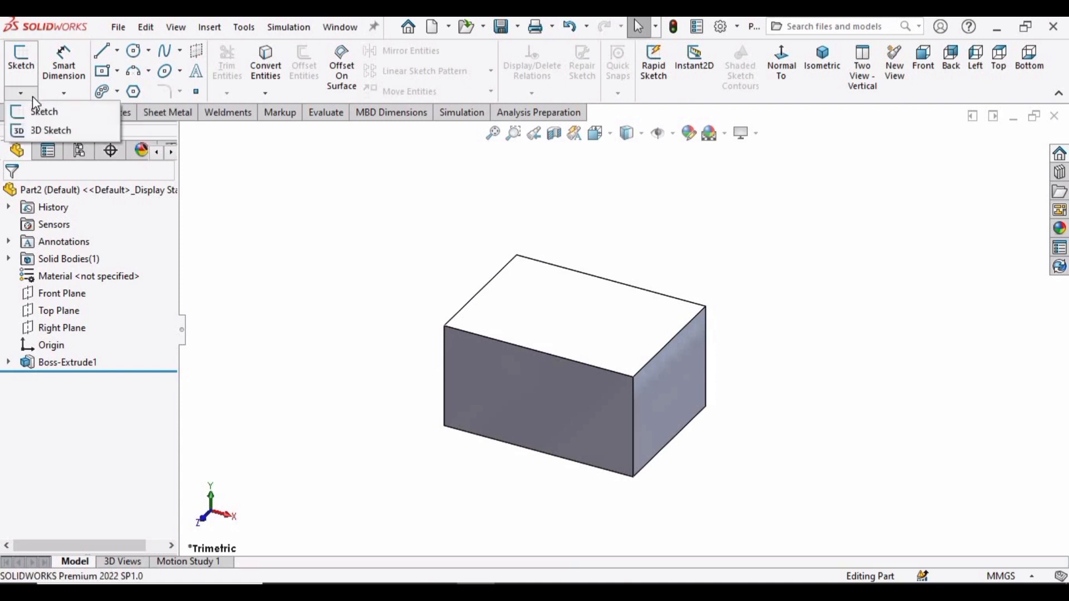
pyautogui.click(46, 132)
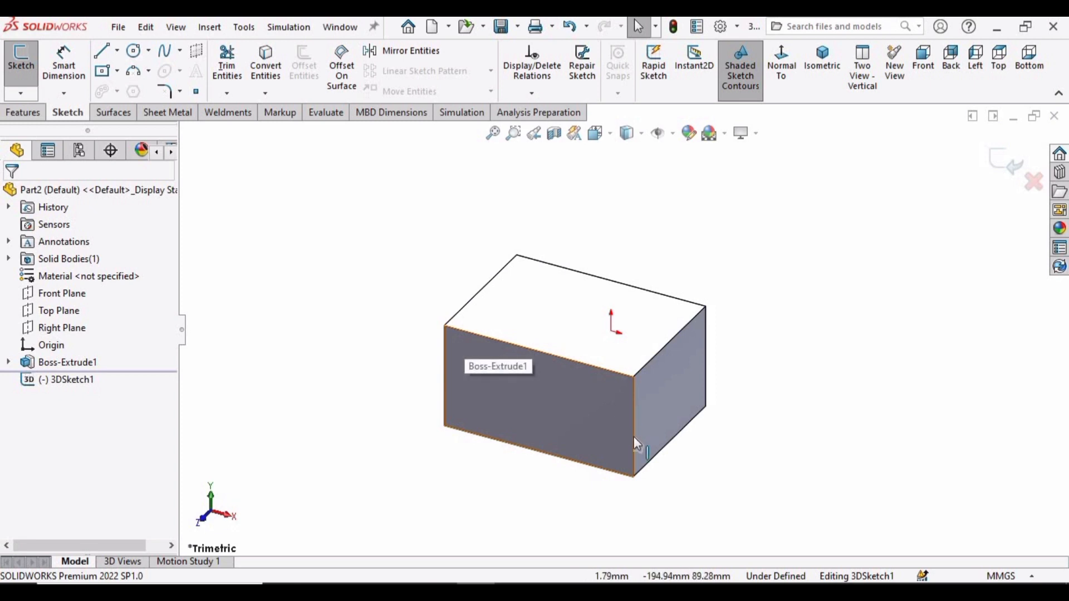
pyautogui.scroll(-1, 636, 419)
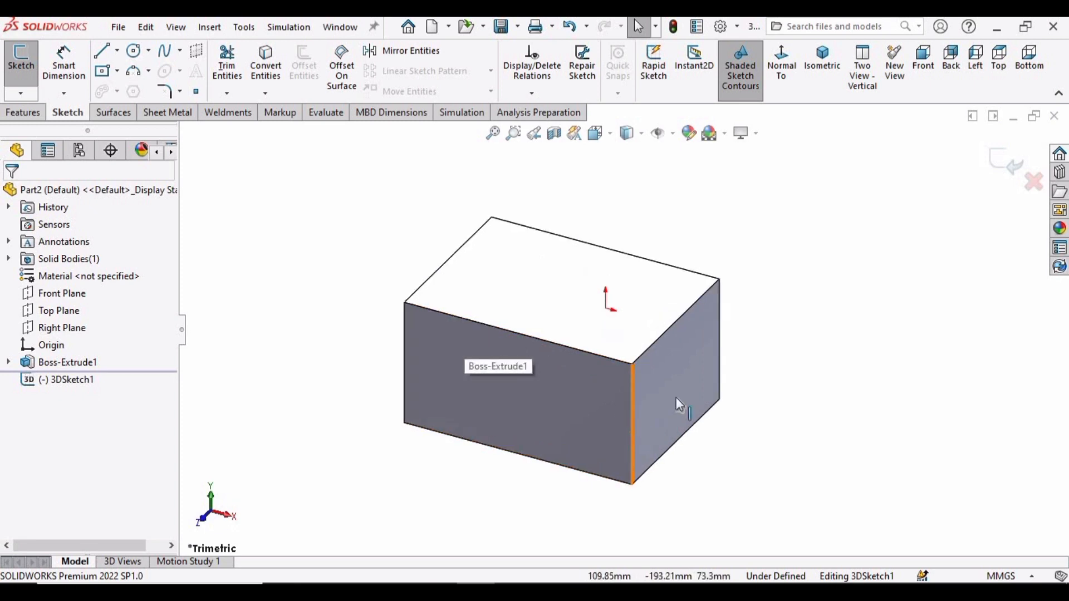
pyautogui.click(631, 399)
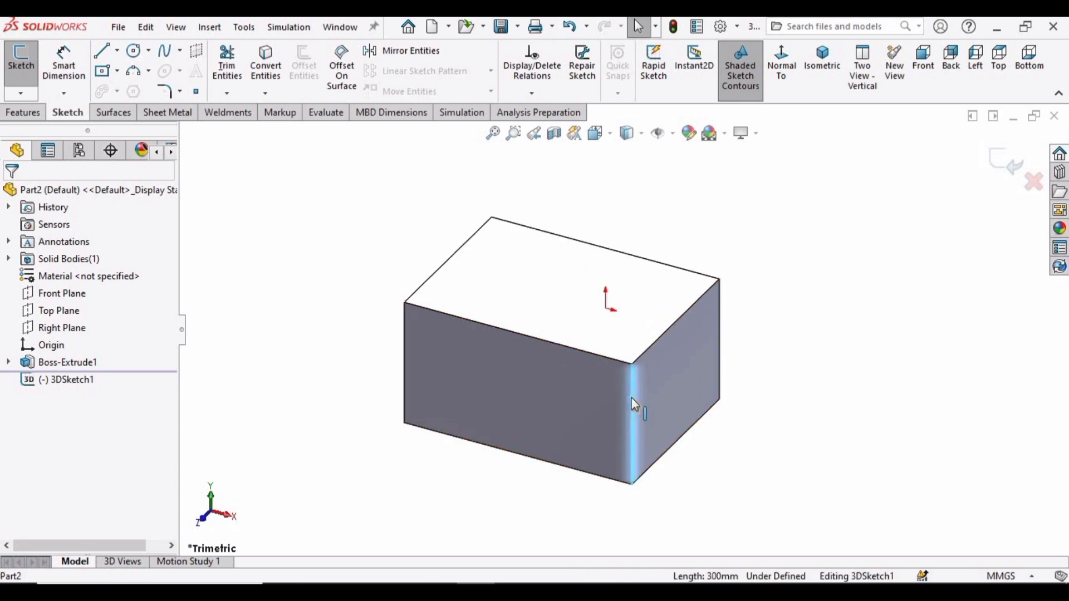
pyautogui.hotkey('ctrl', 'a')
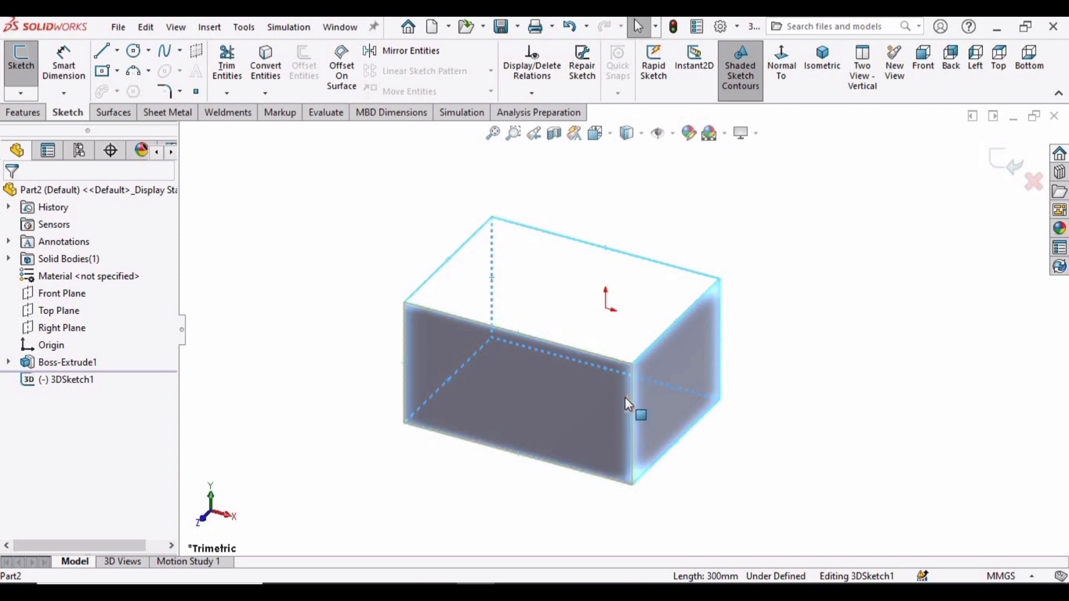
pyautogui.click(268, 79)
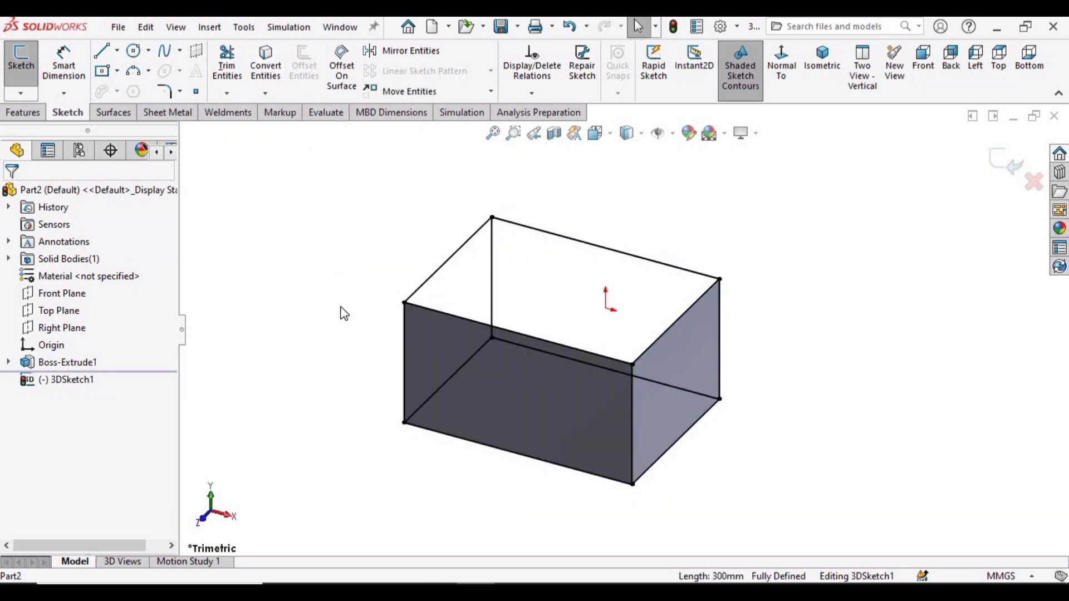
pyautogui.rightClick(75, 363)
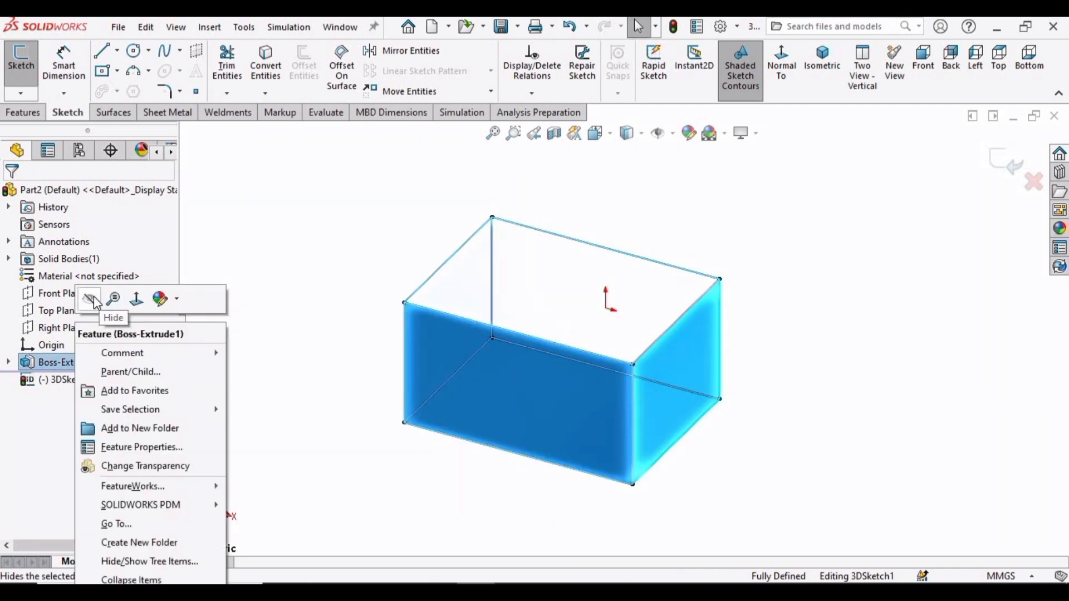
pyautogui.click(91, 302)
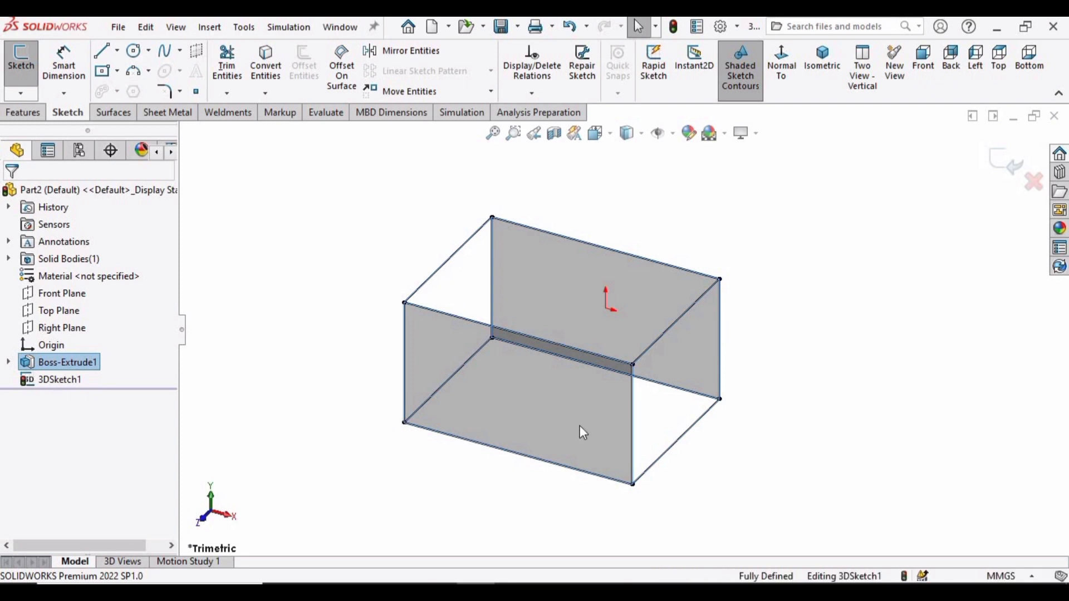
# - Draw a 400 mm line joining the midpoints of the two long top edges and exit the 3D sketch
pyautogui.scroll(-2, 579, 395)
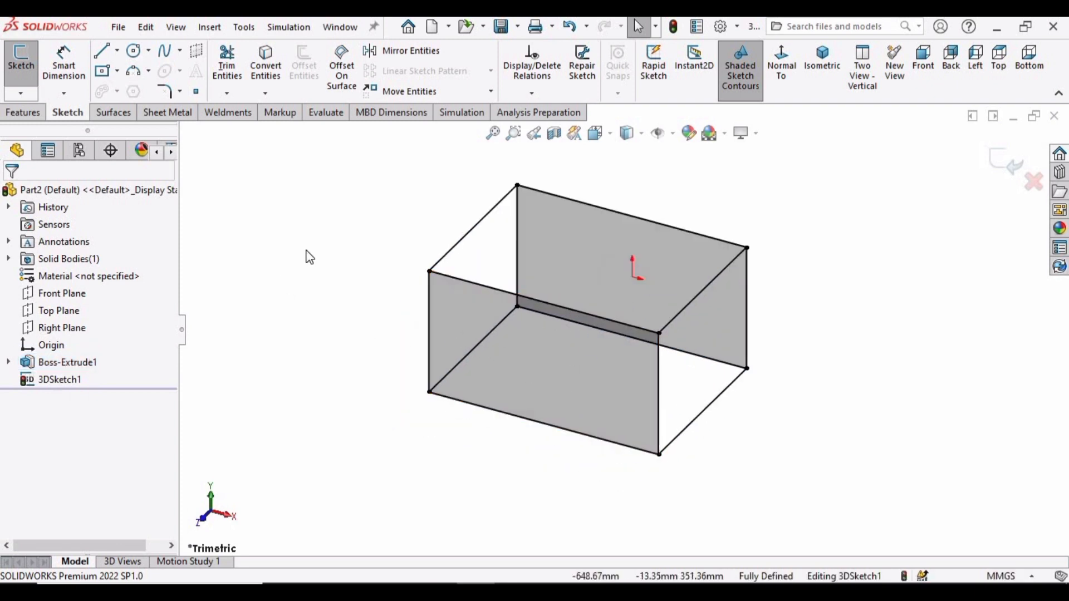
pyautogui.click(106, 55)
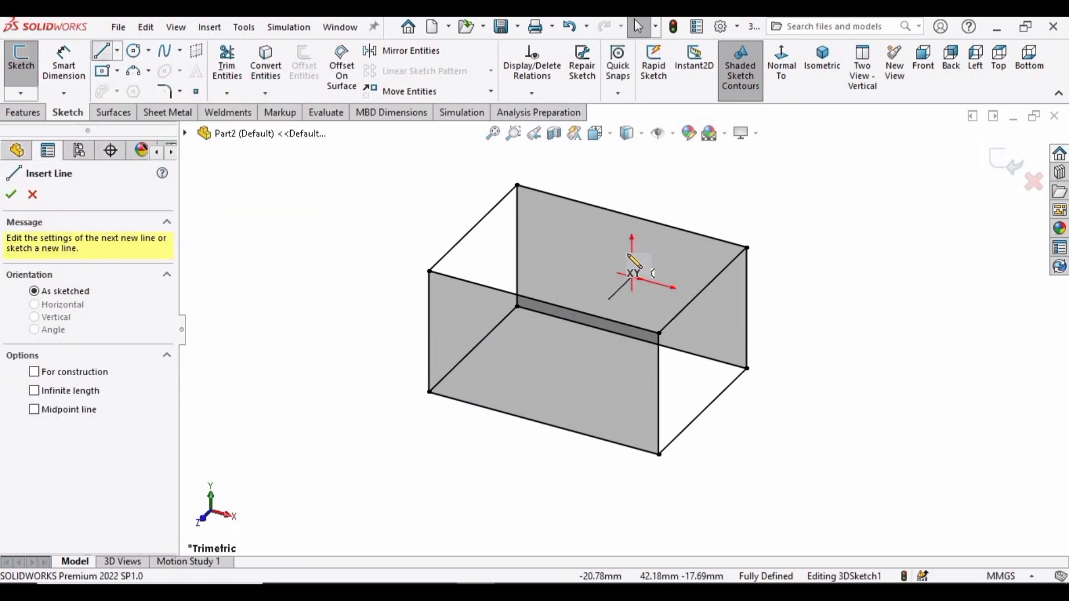
pyautogui.scroll(-2, 629, 257)
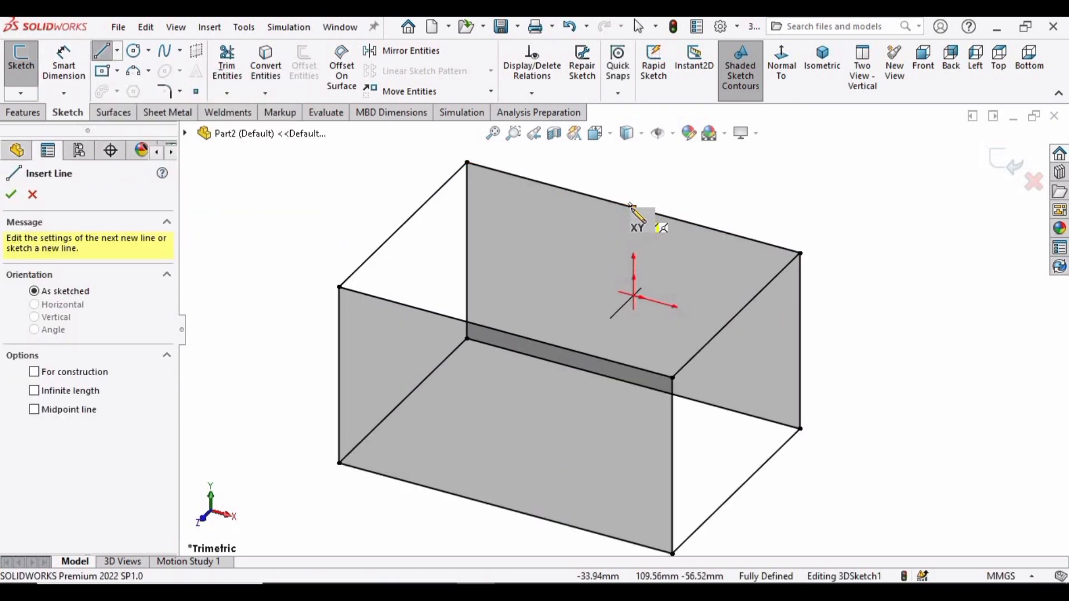
pyautogui.click(633, 207)
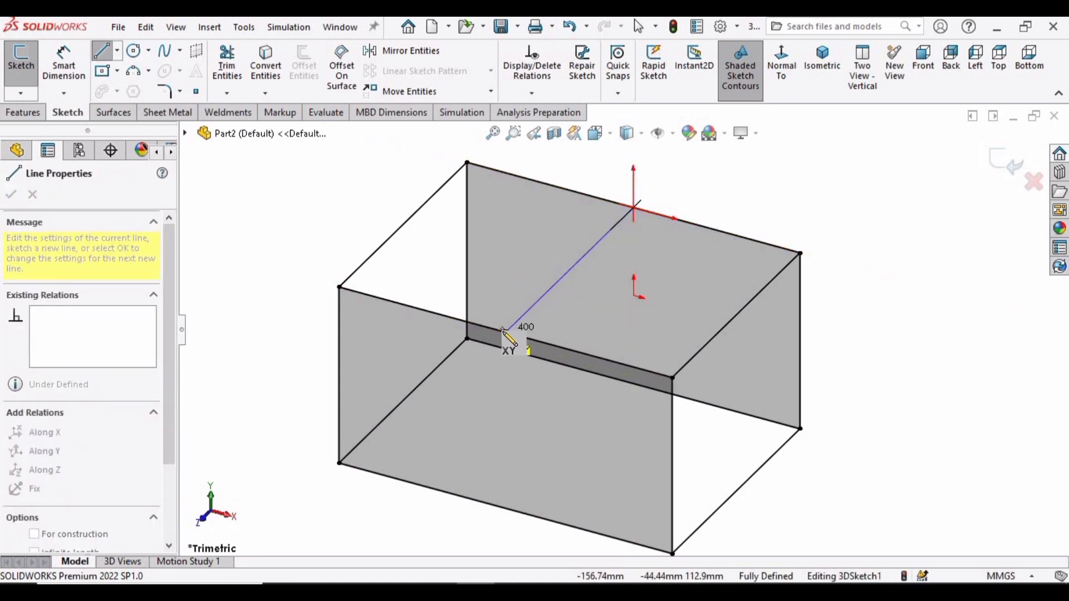
pyautogui.click(503, 331)
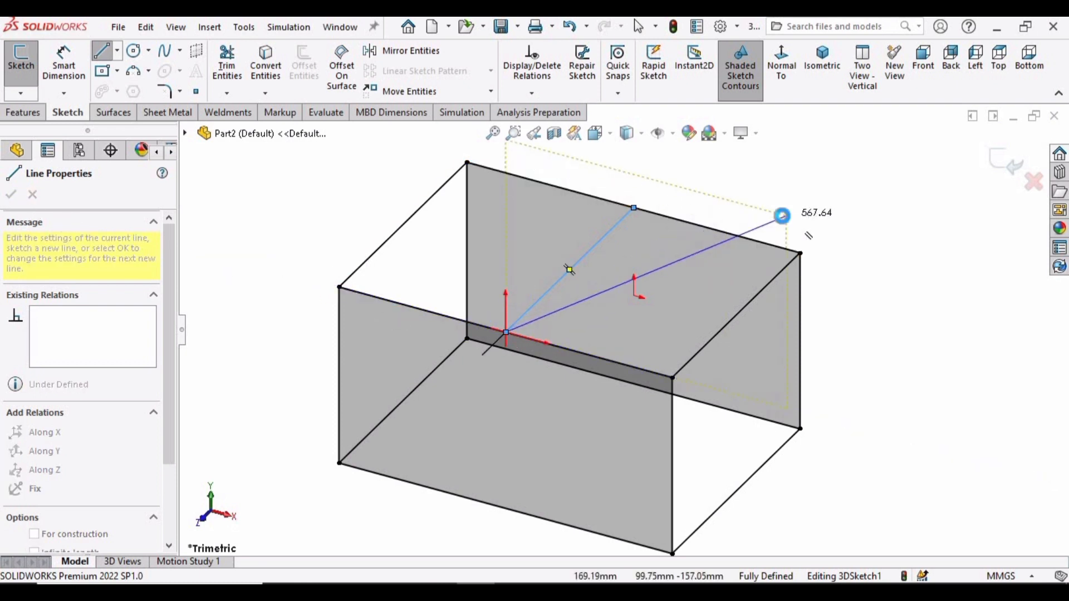
pyautogui.press('Escape')
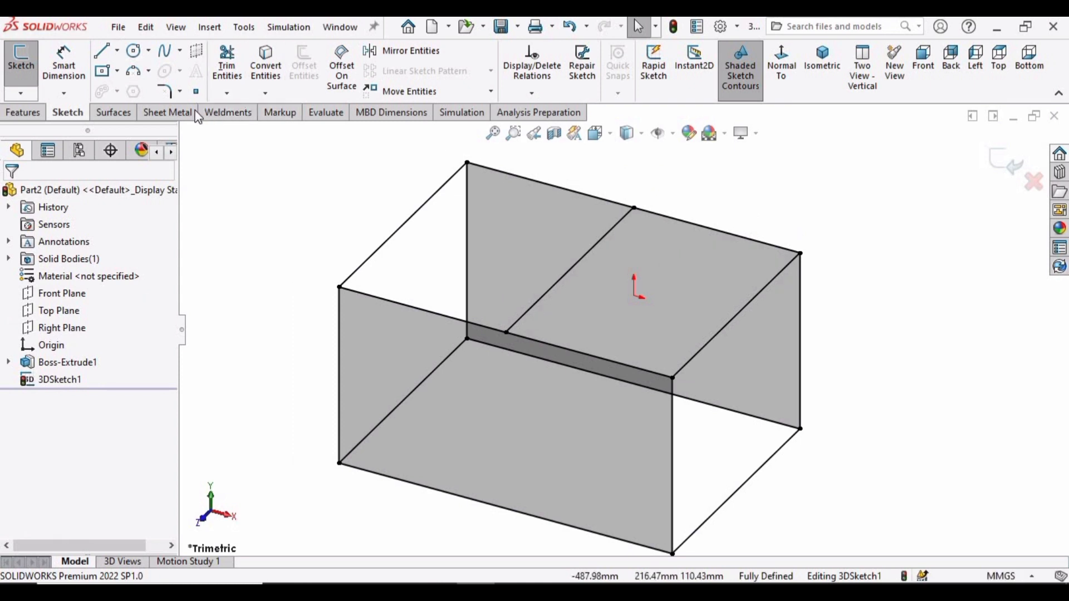
pyautogui.click(222, 114)
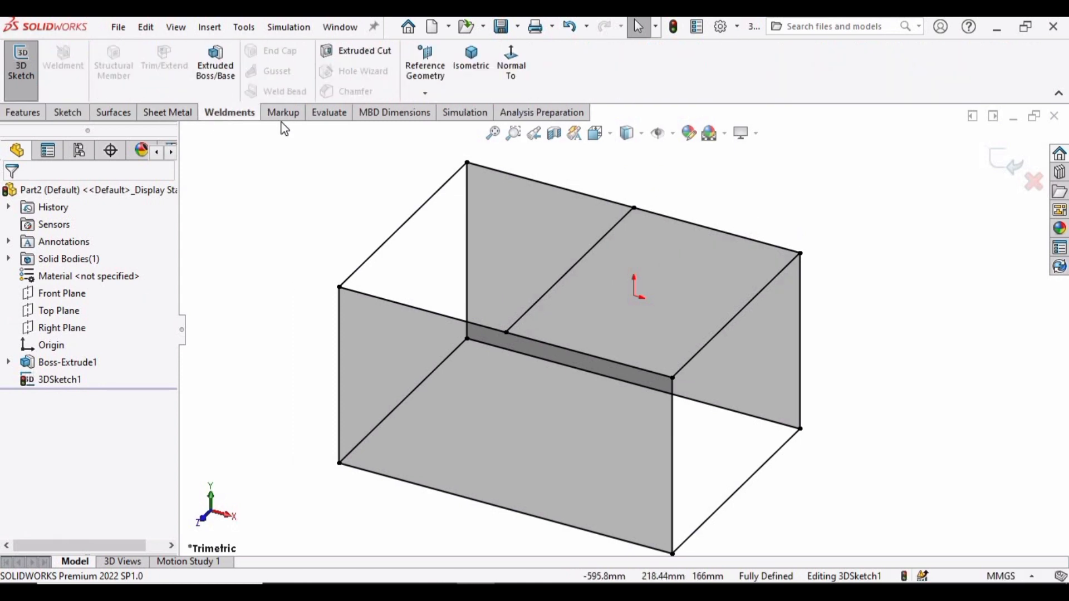
pyautogui.click(994, 162)
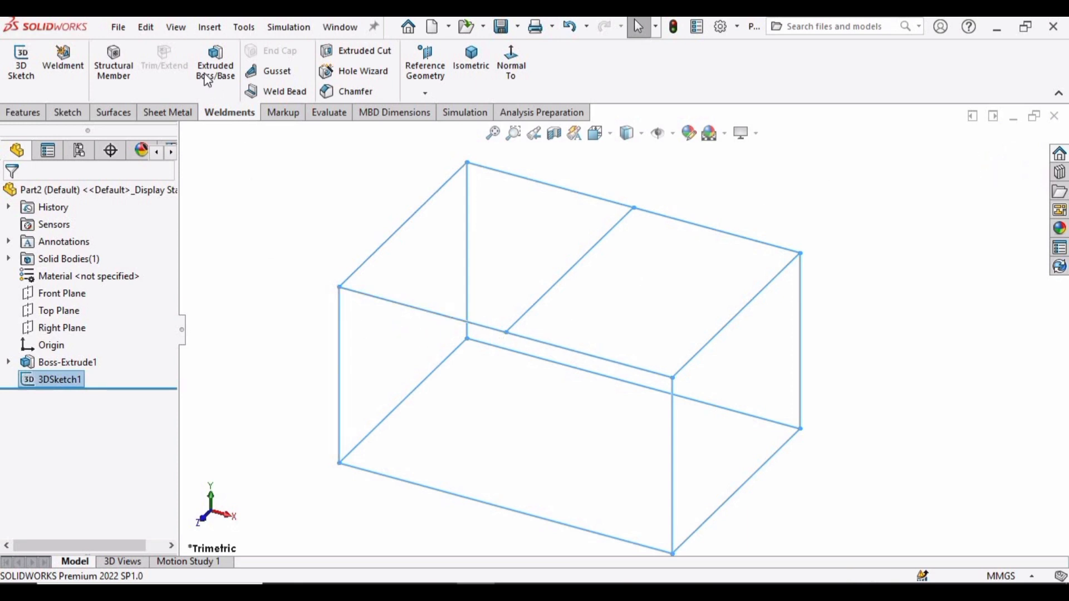
# - Start a weldment structural member with the ansi standard, c channel type and C3x5 size
pyautogui.click(125, 96)
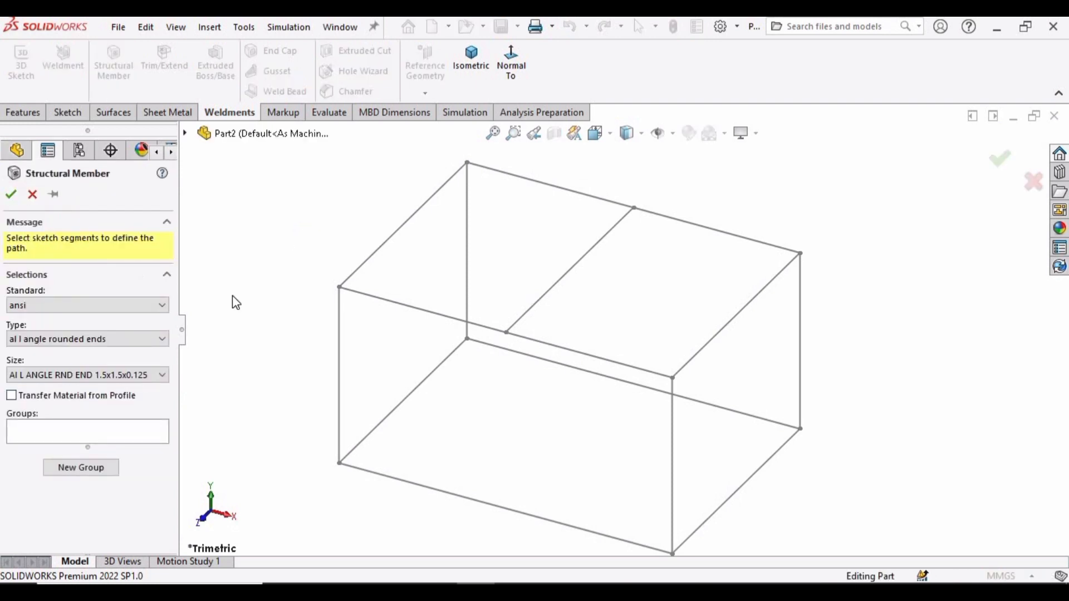
pyautogui.click(156, 305)
pyautogui.click(22, 320)
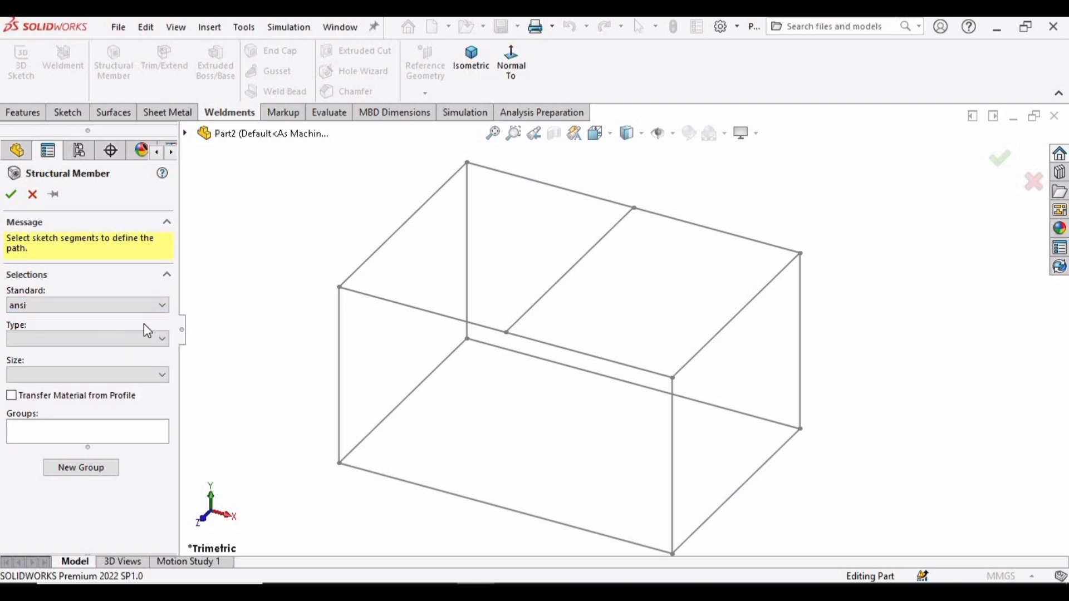
pyautogui.click(161, 339)
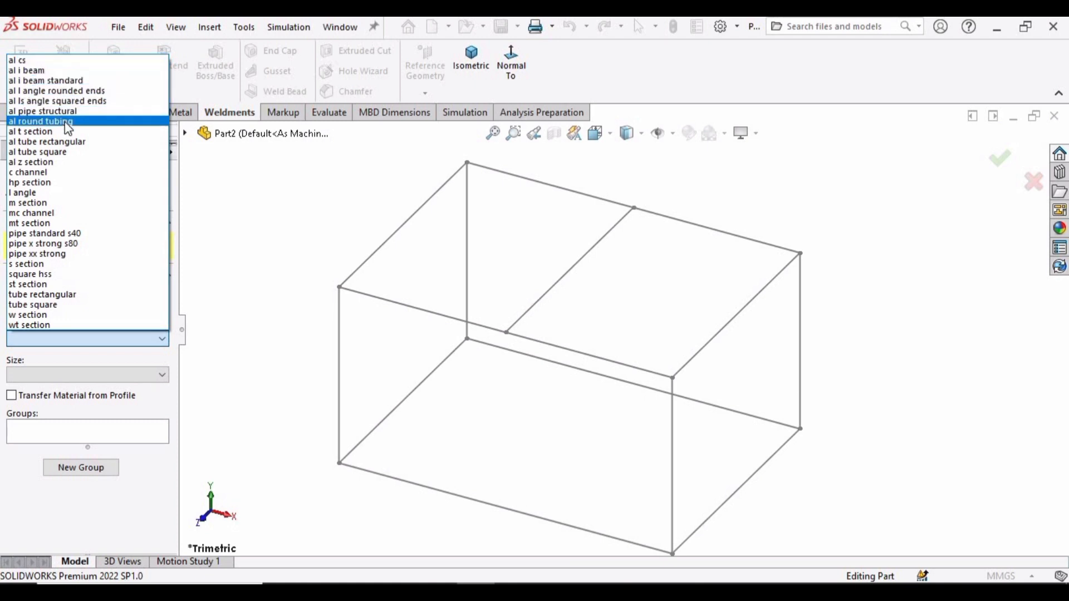
pyautogui.click(37, 173)
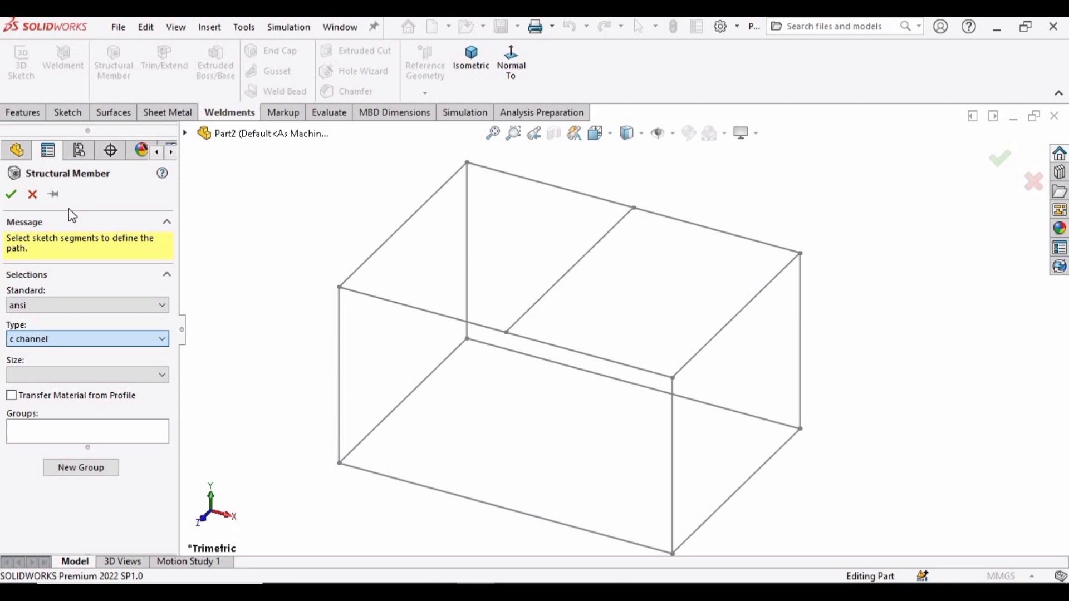
pyautogui.click(156, 376)
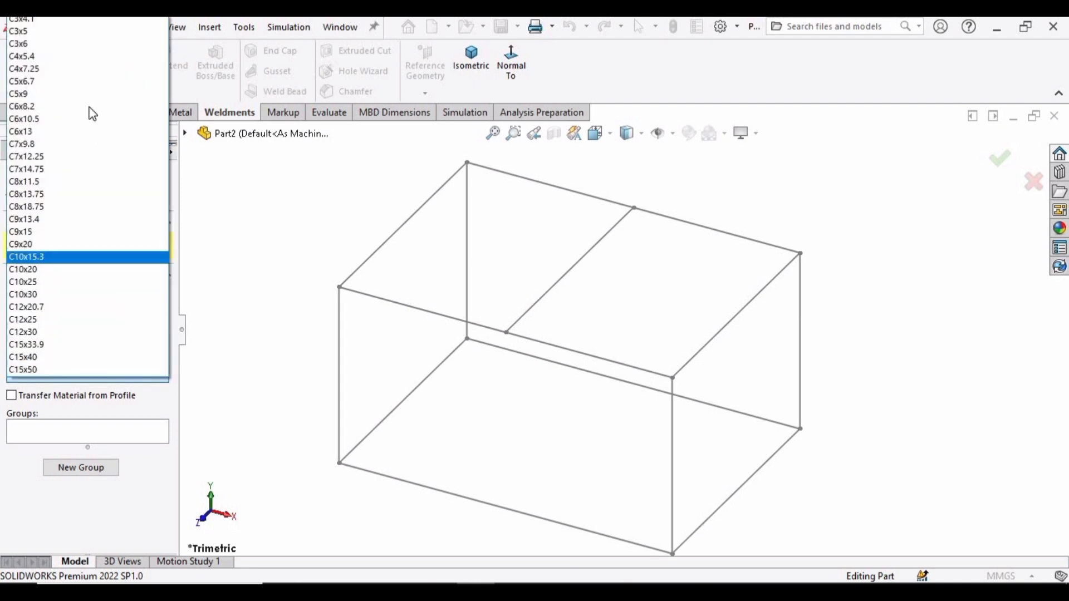
pyautogui.click(38, 35)
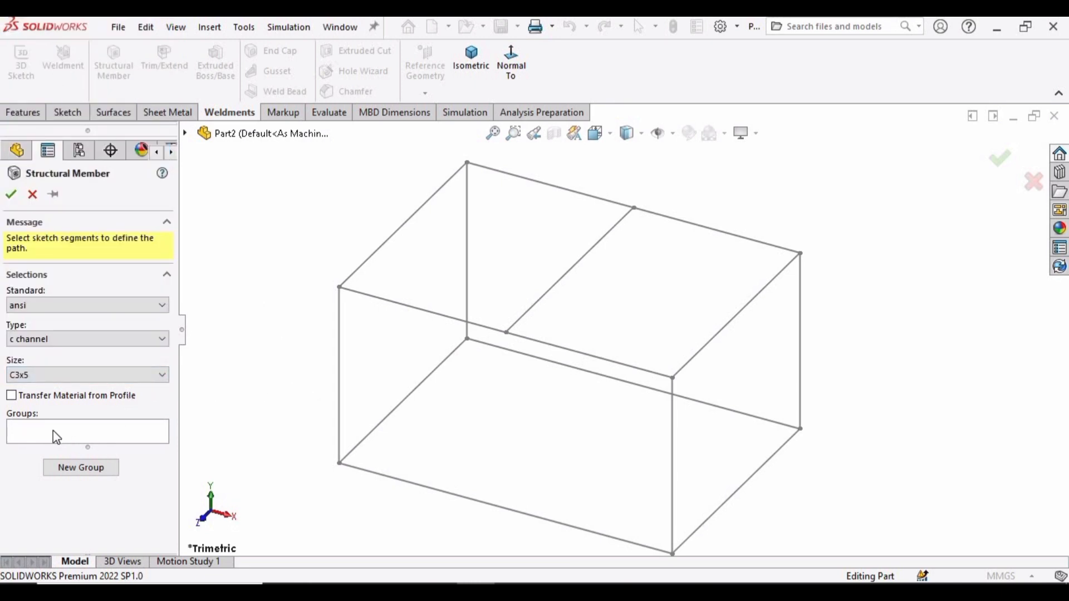
# - Assign the short top edge at the frame's left end as the first path segment of the channel group
pyautogui.click(70, 440)
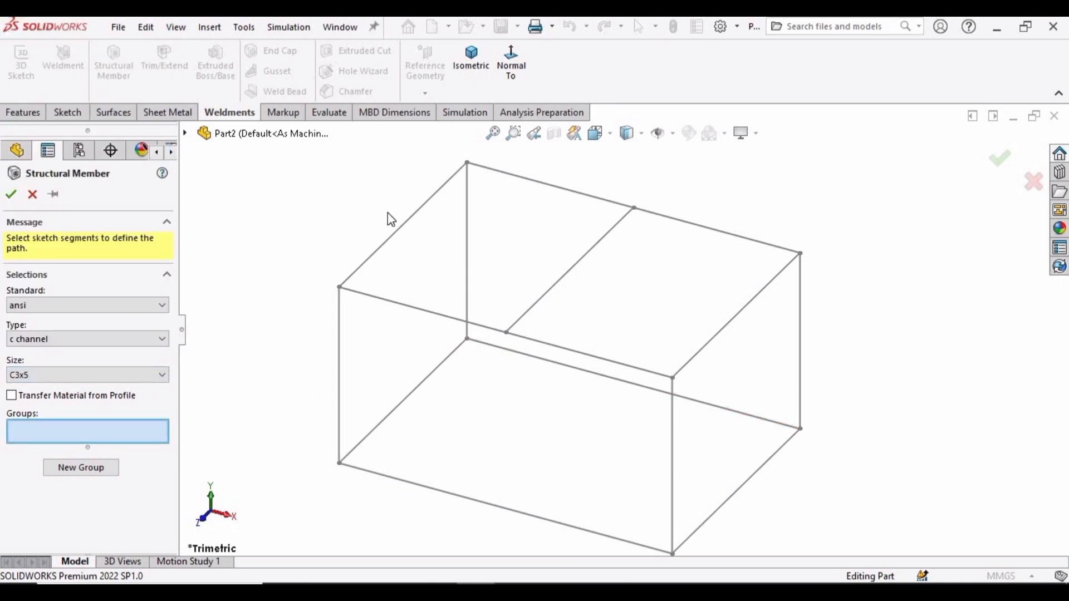
pyautogui.click(392, 242)
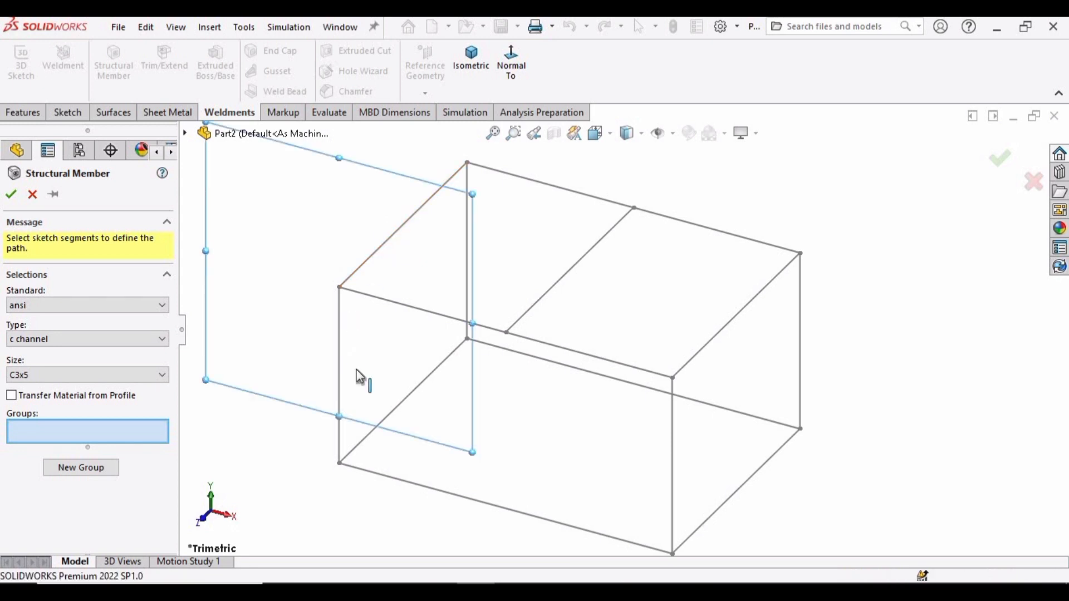
pyautogui.click(388, 239)
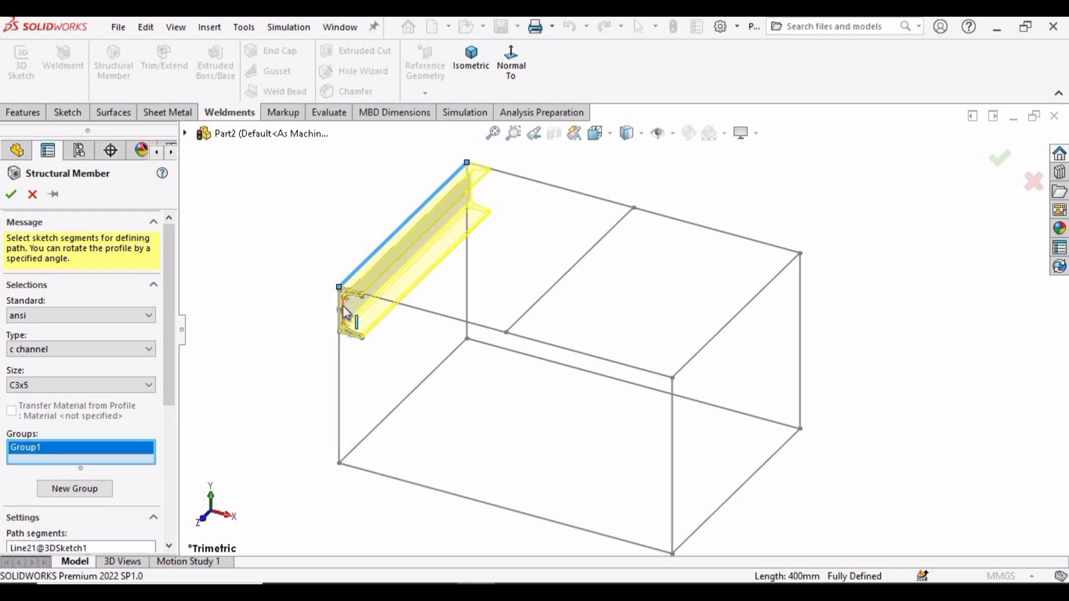
# - Relocate the channel profile so that its lower outer corner lies on the path line
pyautogui.scroll(-4, 343, 306)
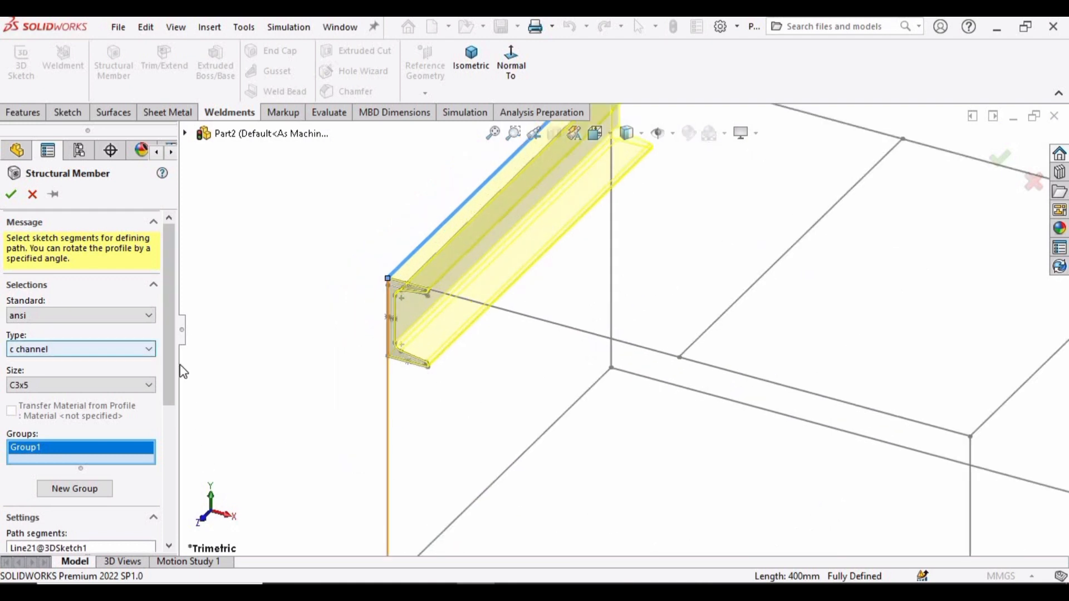
pyautogui.scroll(-5, 174, 400)
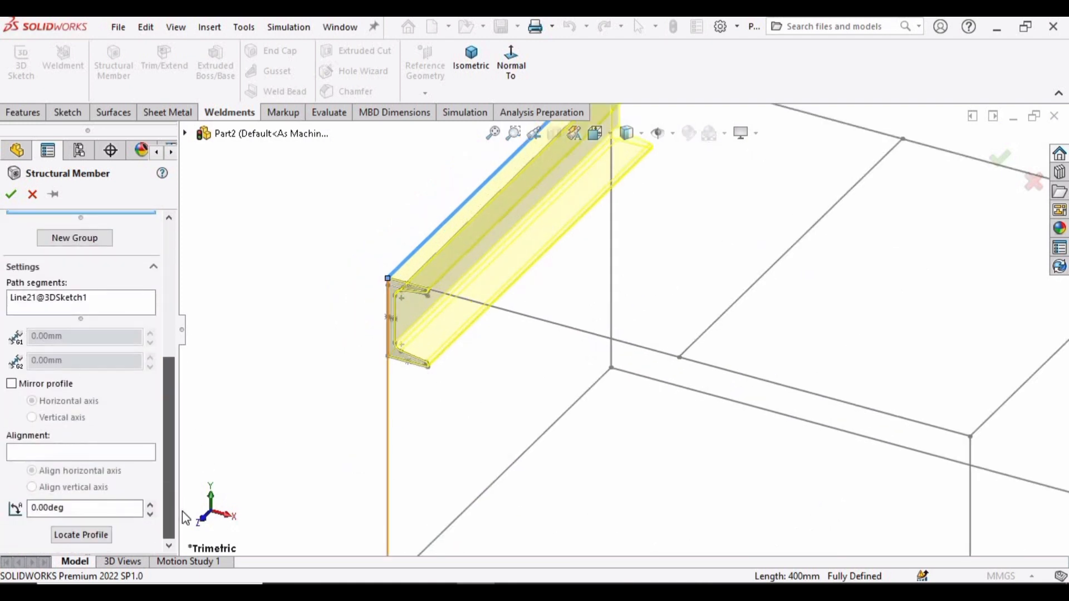
pyautogui.click(78, 536)
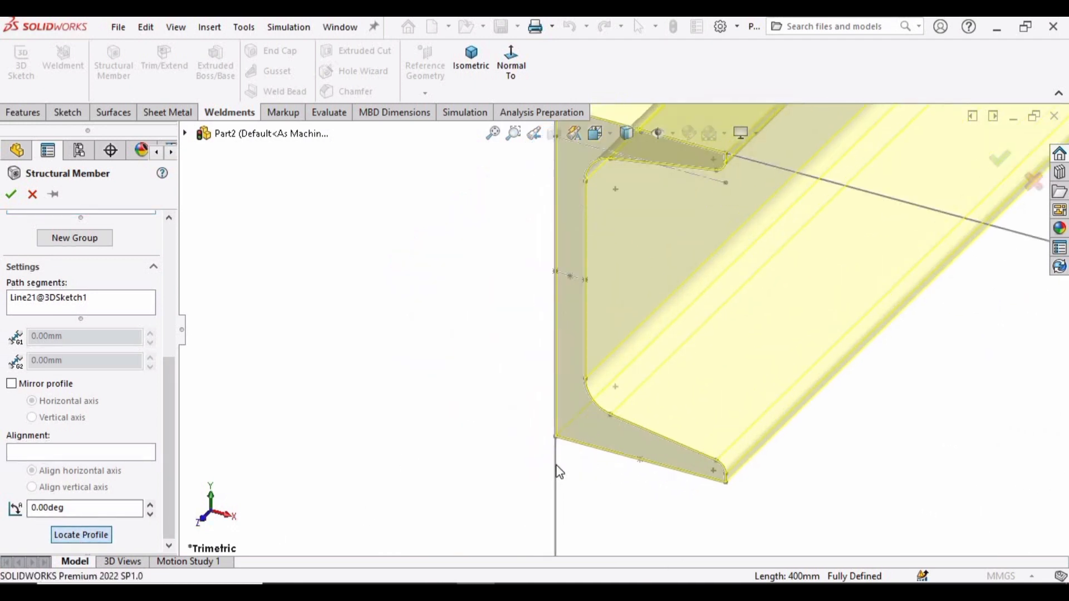
pyautogui.click(555, 433)
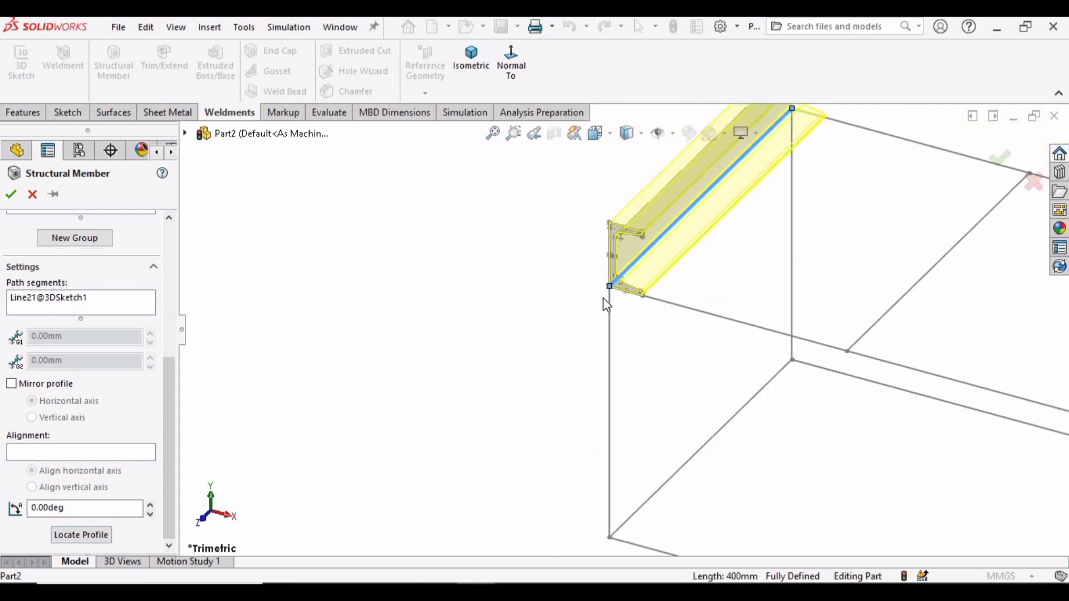
# - Relocate the channel profile back so that its upper outer corner lies on the path line
pyautogui.scroll(-3, 603, 298)
pyautogui.scroll(5, 617, 295)
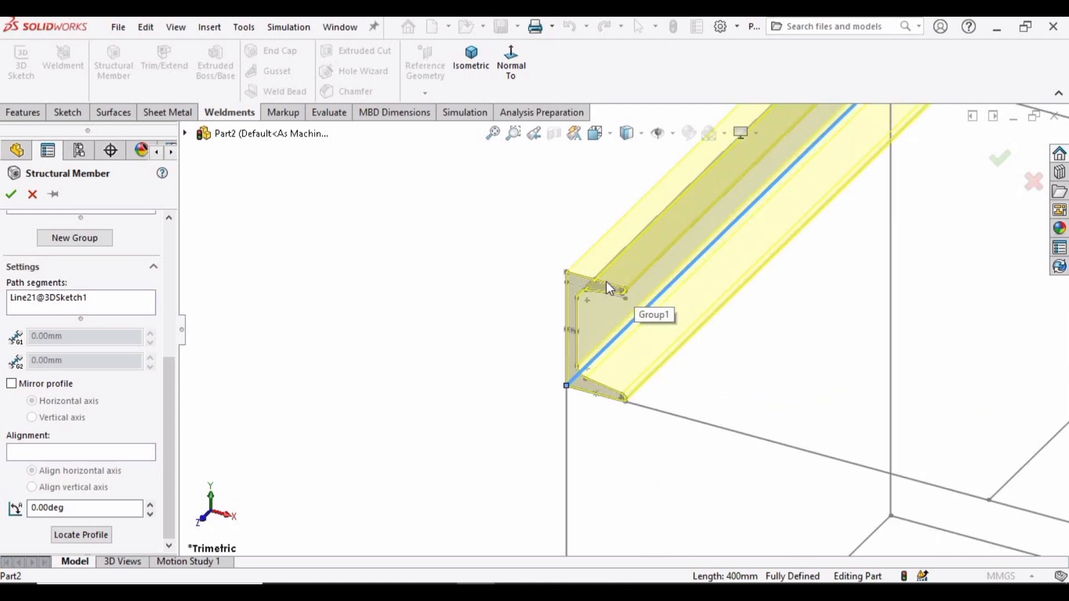
pyautogui.scroll(3, 606, 292)
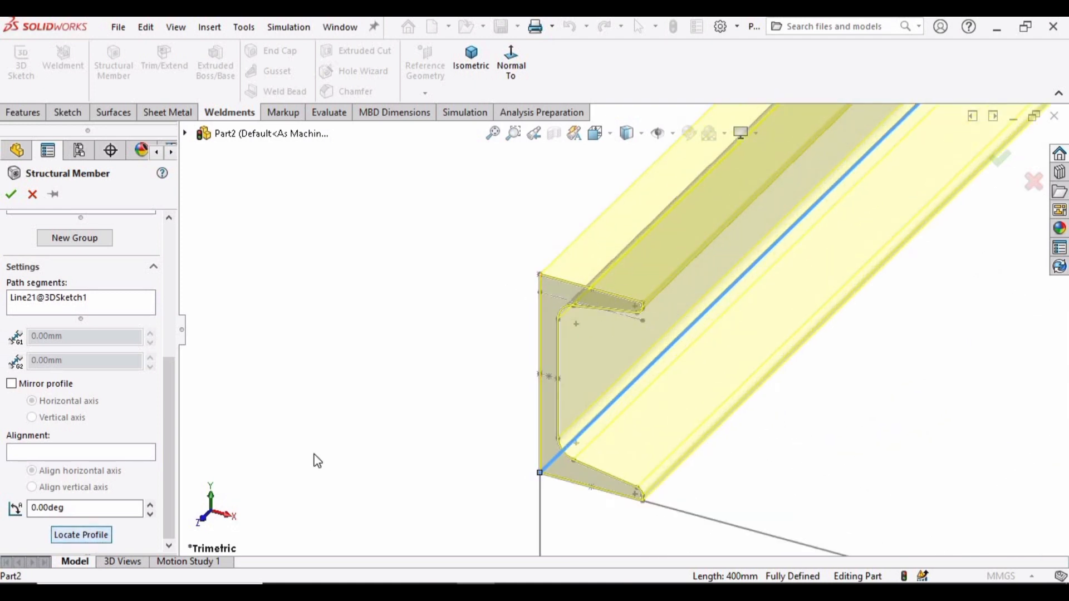
pyautogui.scroll(-2, 572, 216)
pyautogui.scroll(1, 580, 245)
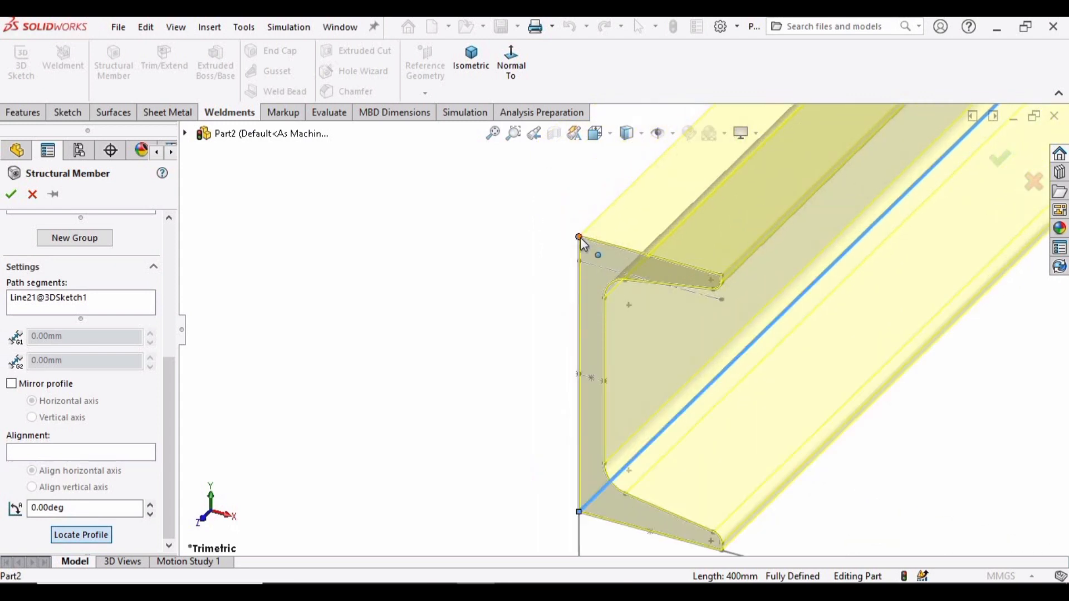
pyautogui.click(580, 236)
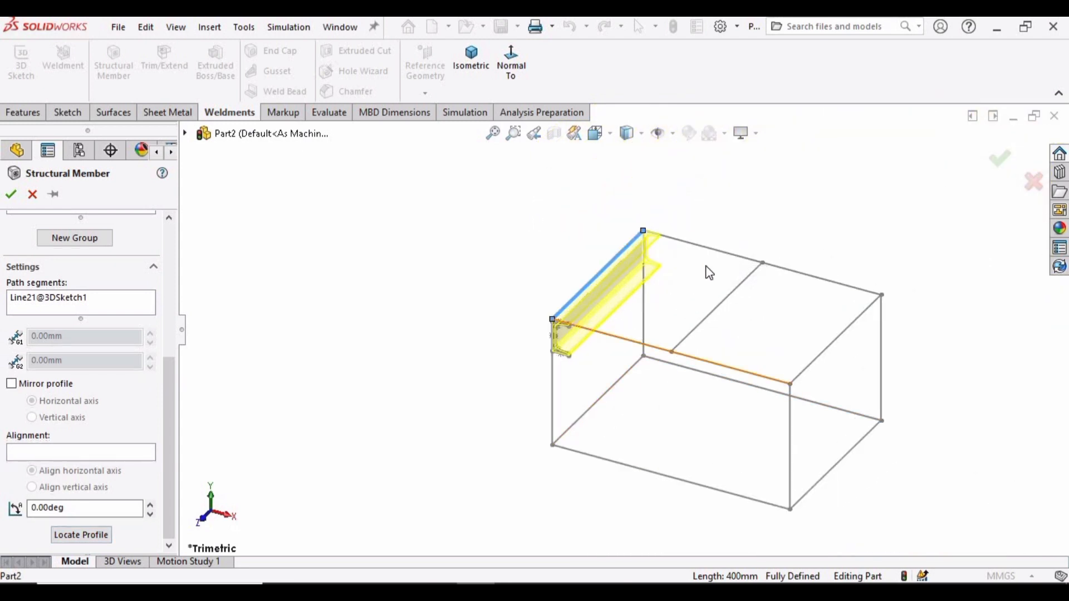
# - Add the other three outer top edges to the channel group to close the rectangular top frame
pyautogui.click(720, 251)
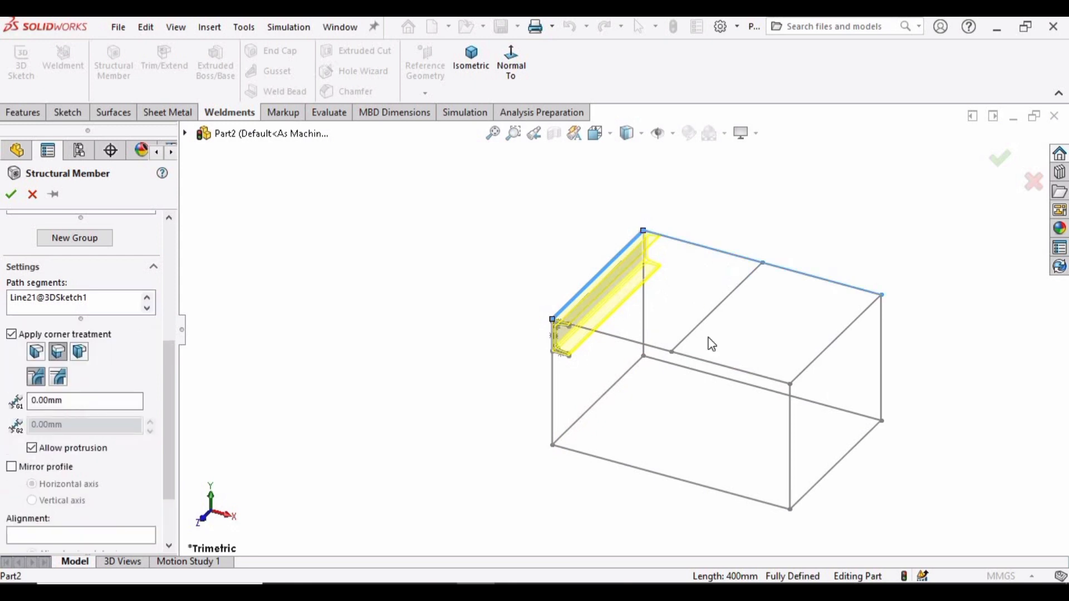
pyautogui.click(810, 365)
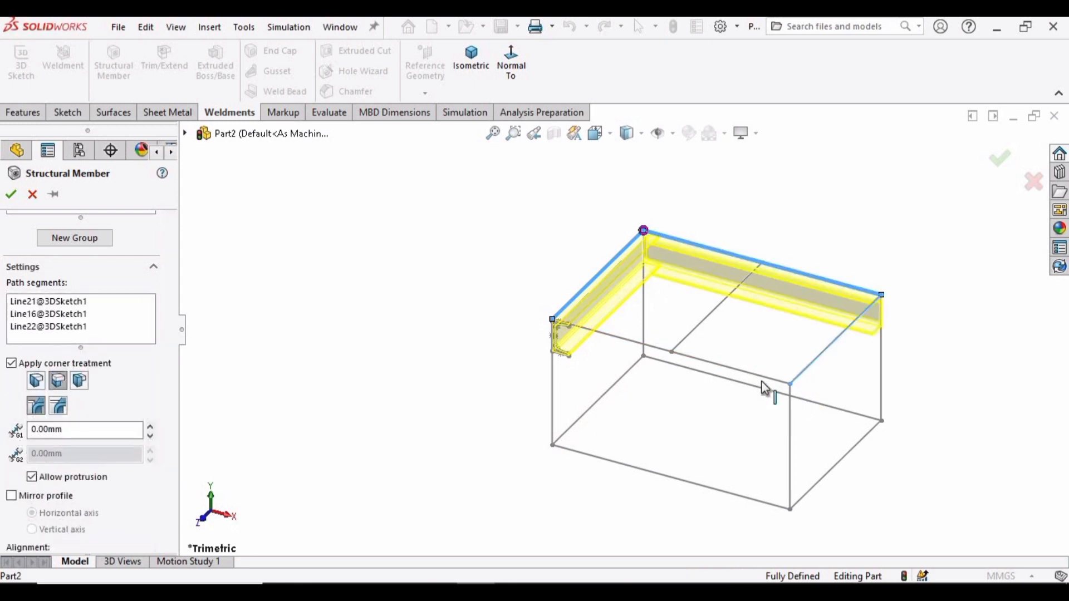
pyautogui.click(733, 374)
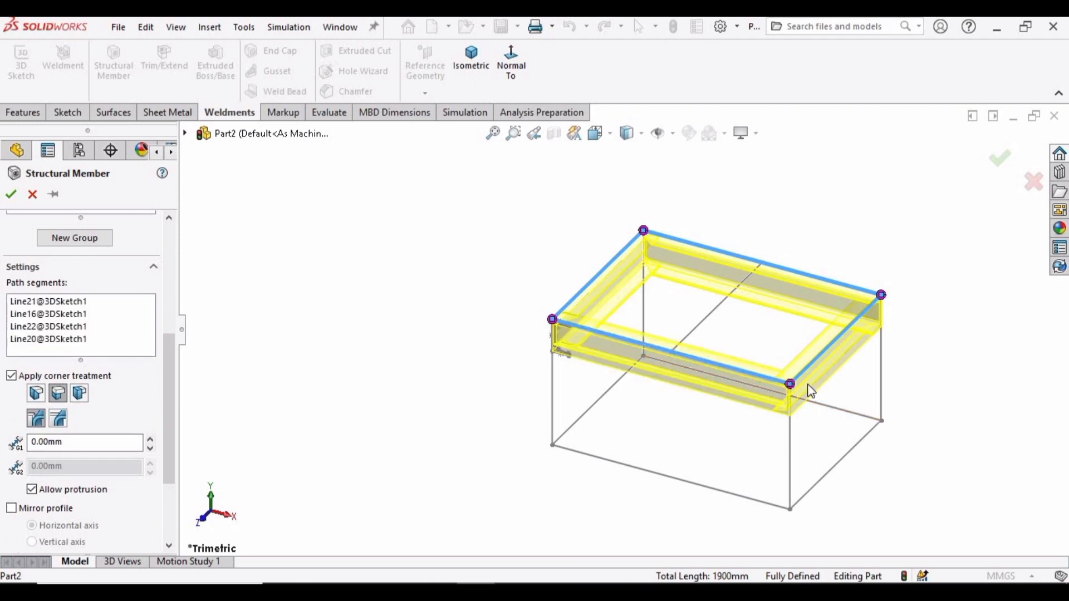
# - Set the top frame's corner treatment to end miter and examine the mitred corners up close
pyautogui.scroll(-5, 811, 391)
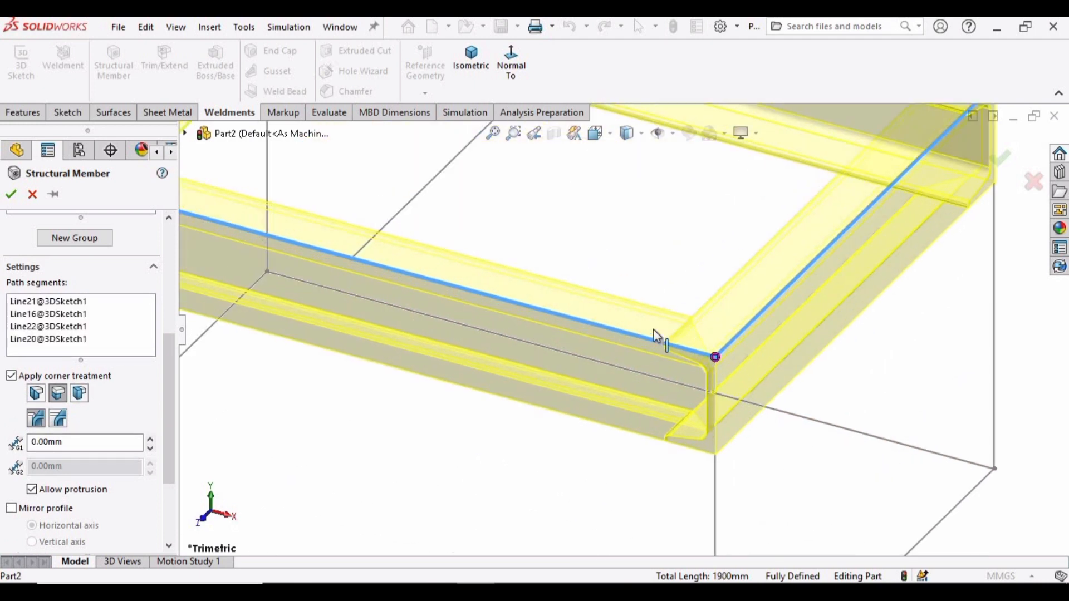
pyautogui.scroll(-3, 689, 351)
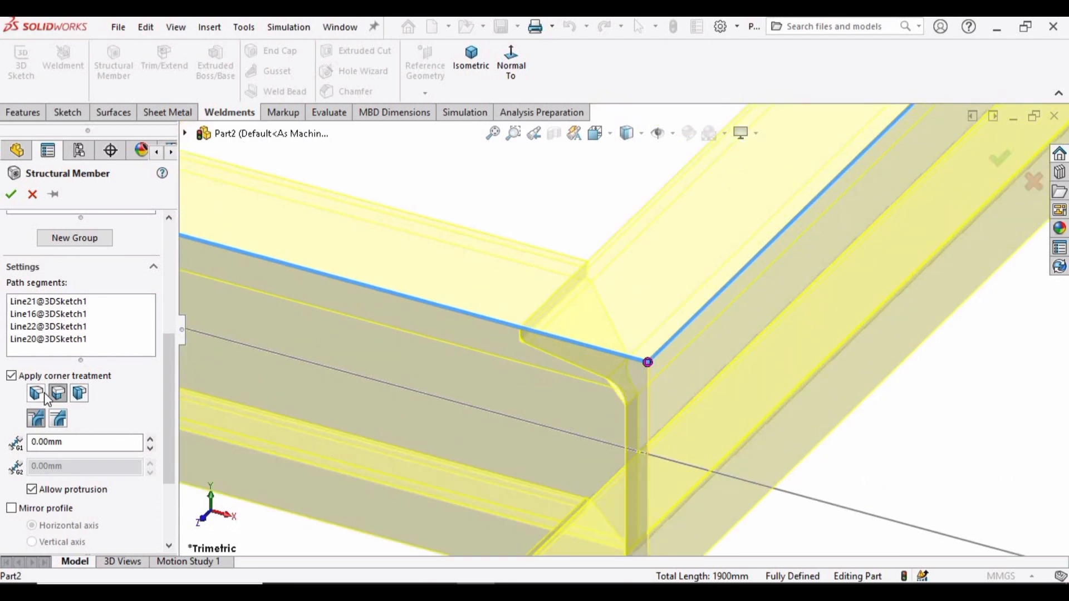
pyautogui.moveTo(166, 366); pyautogui.dragTo(171, 480)
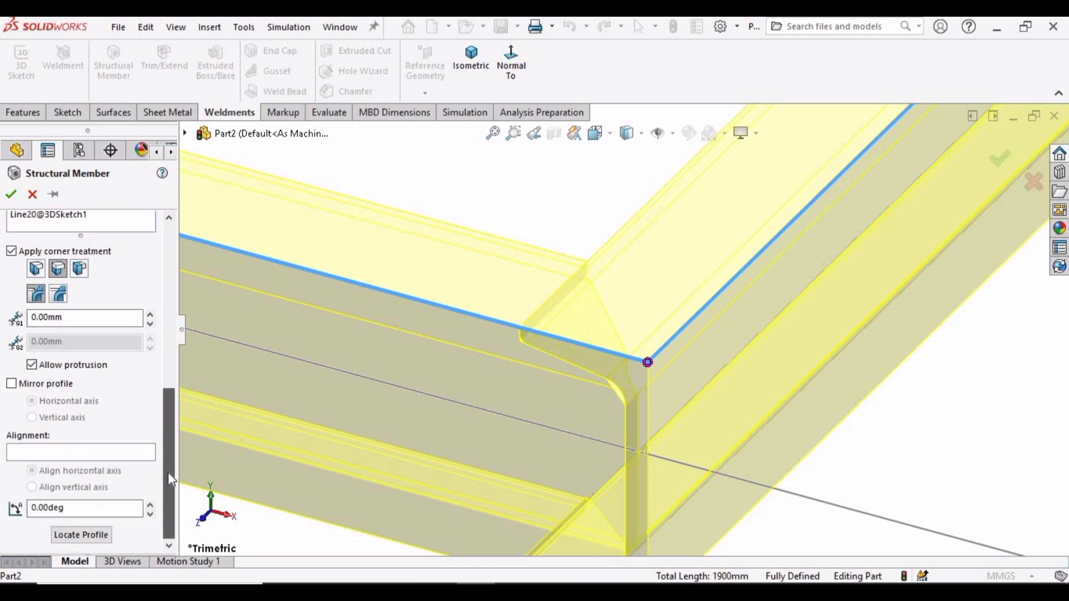
pyautogui.scroll(5, 89, 389)
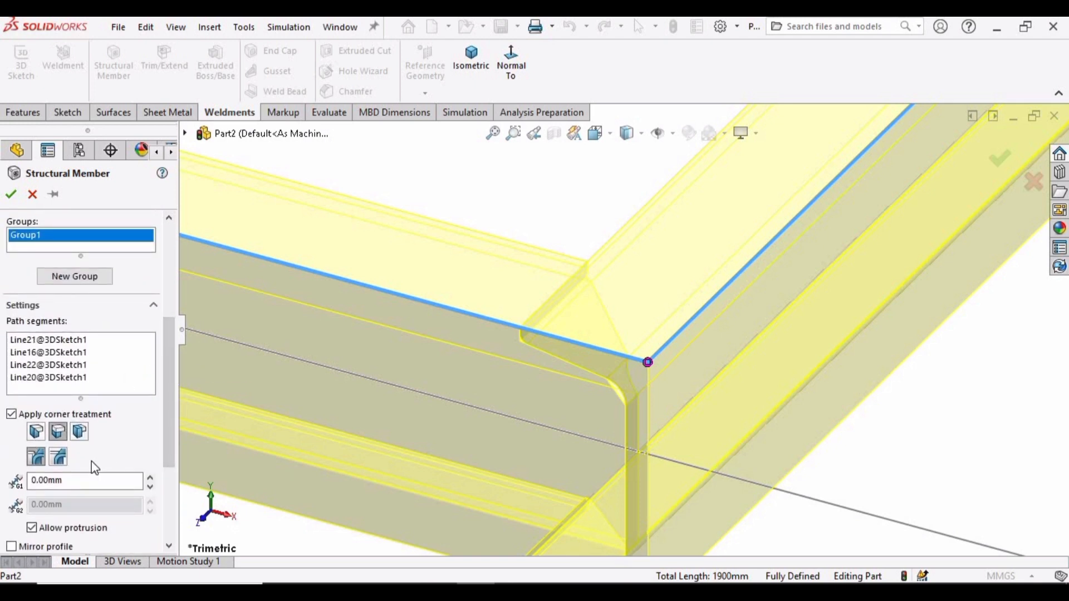
pyautogui.click(35, 431)
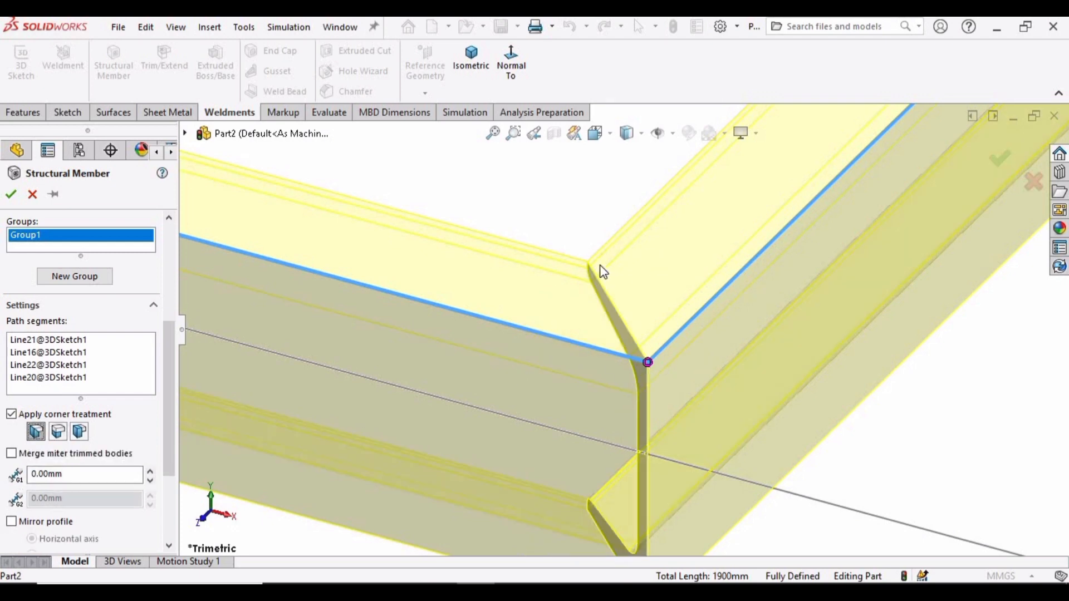
pyautogui.scroll(10, 525, 285)
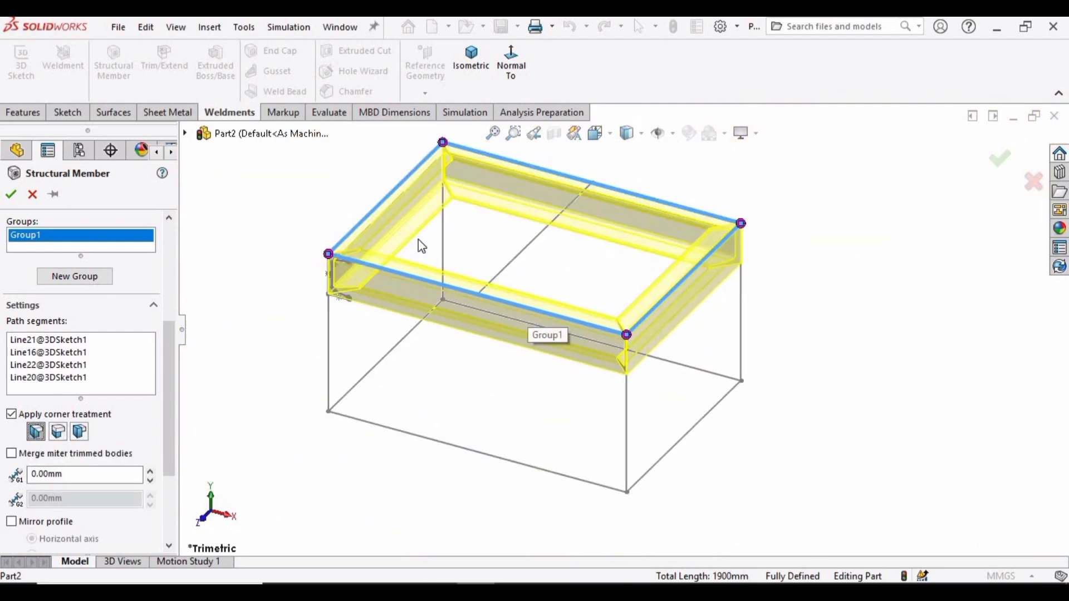
pyautogui.scroll(-10, 367, 271)
pyautogui.moveTo(499, 262); pyautogui.dragTo(516, 368, button='middle')
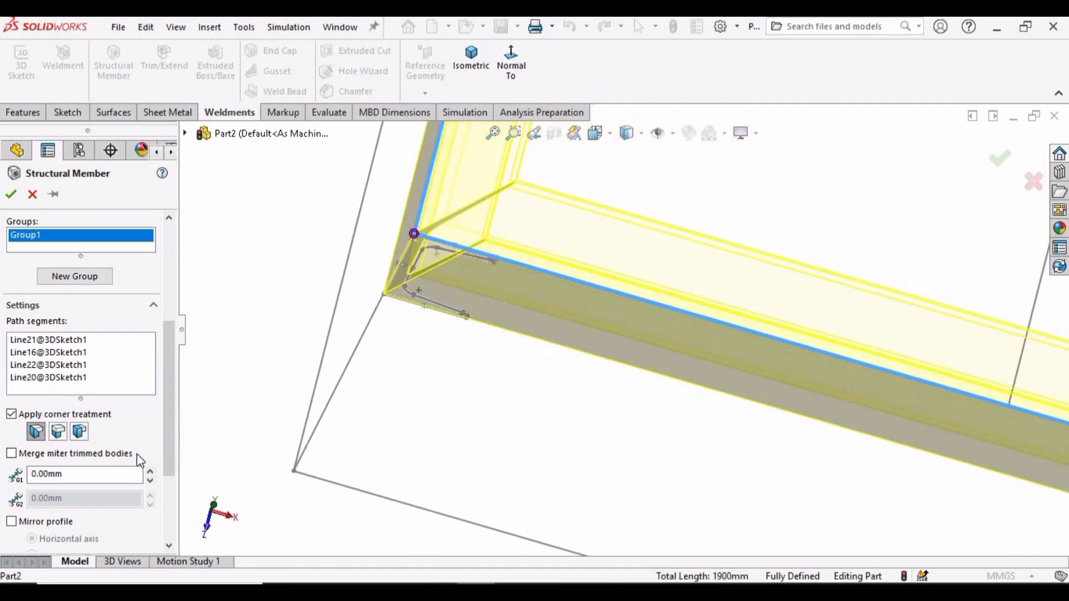
# - Try both end butt corner treatments and their cut options on the top frame, then restore end miter
pyautogui.click(59, 433)
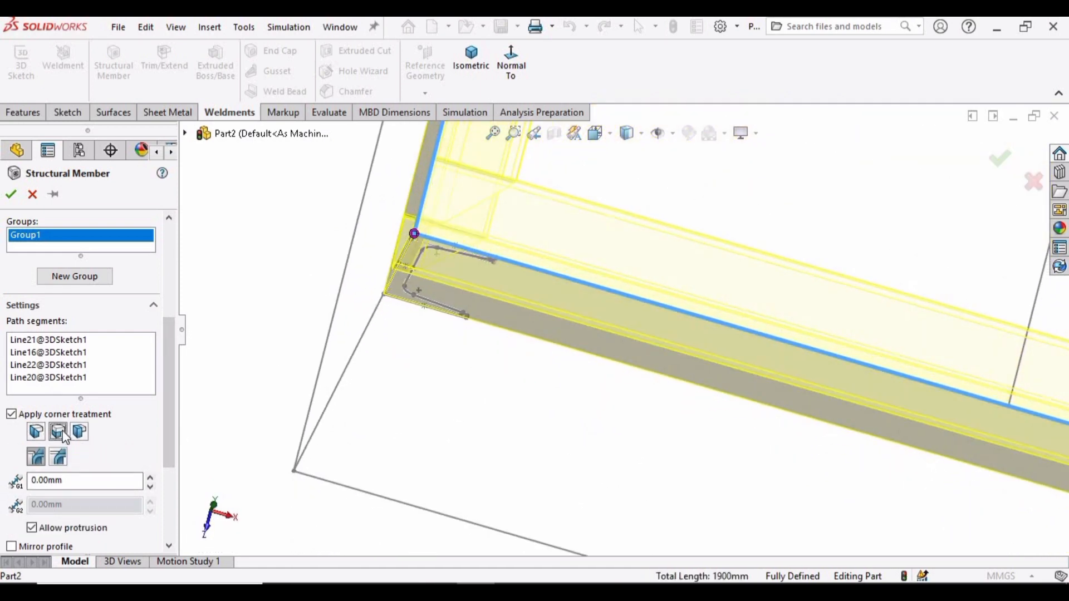
pyautogui.click(79, 432)
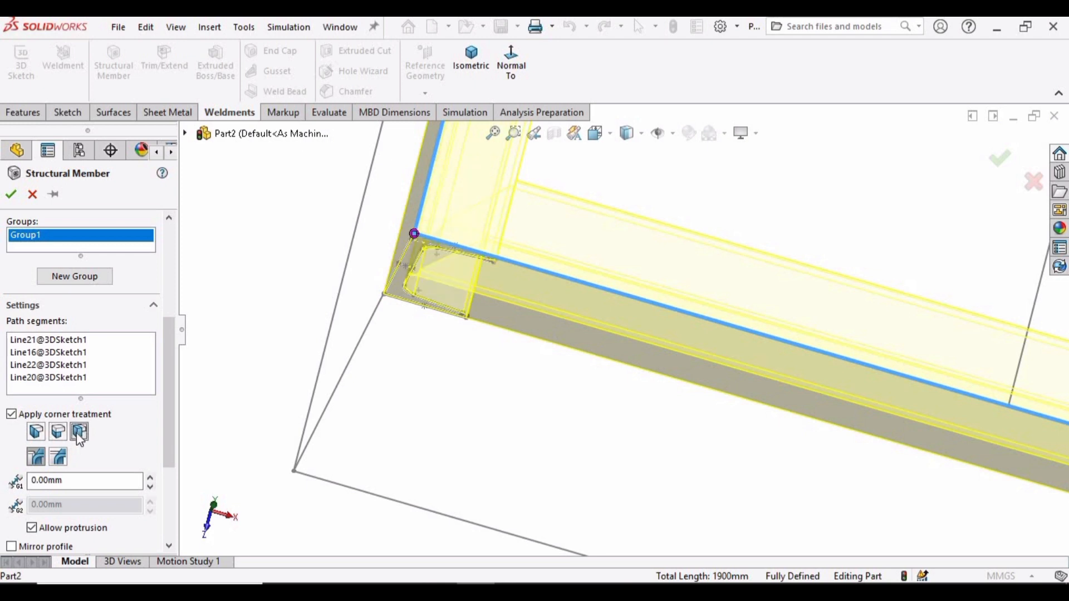
pyautogui.click(35, 458)
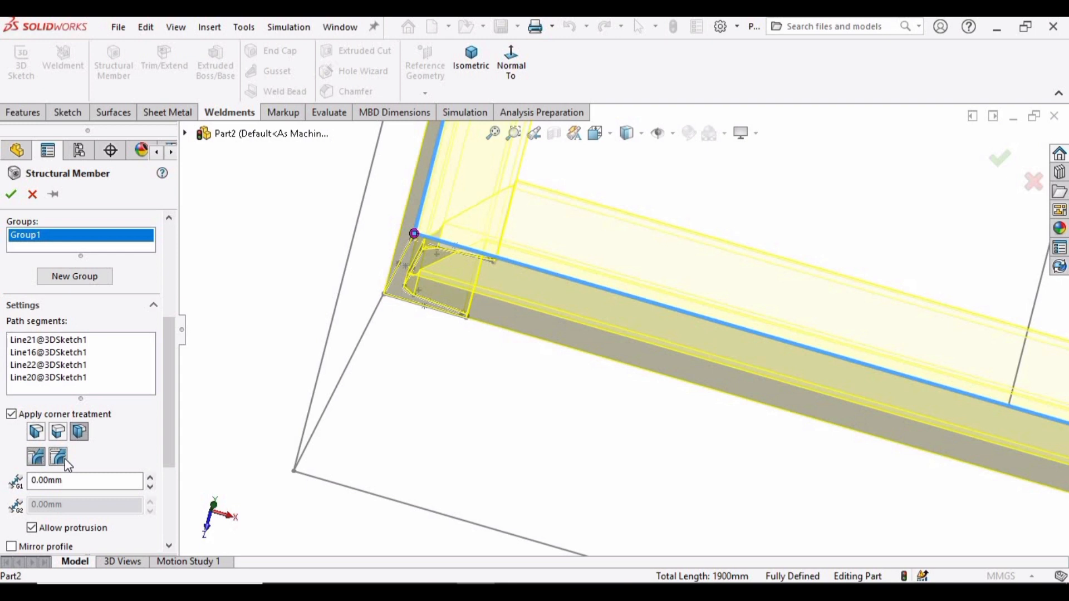
pyautogui.click(65, 458)
pyautogui.click(35, 432)
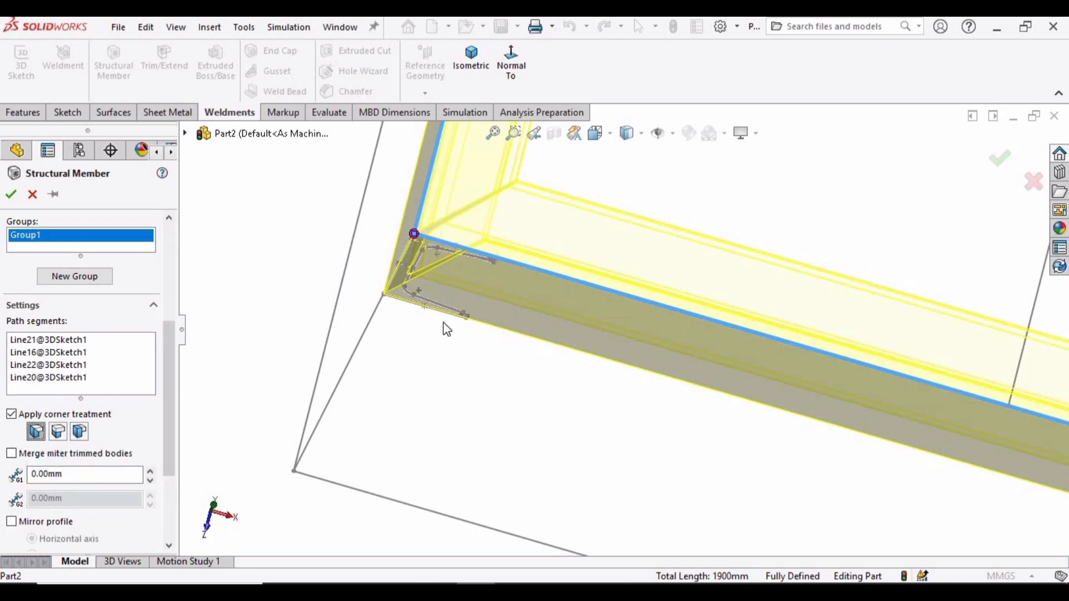
# - Accept the structural member settings to create the mitred C3x5 channel top frame
pyautogui.moveTo(171, 381); pyautogui.dragTo(117, 234)
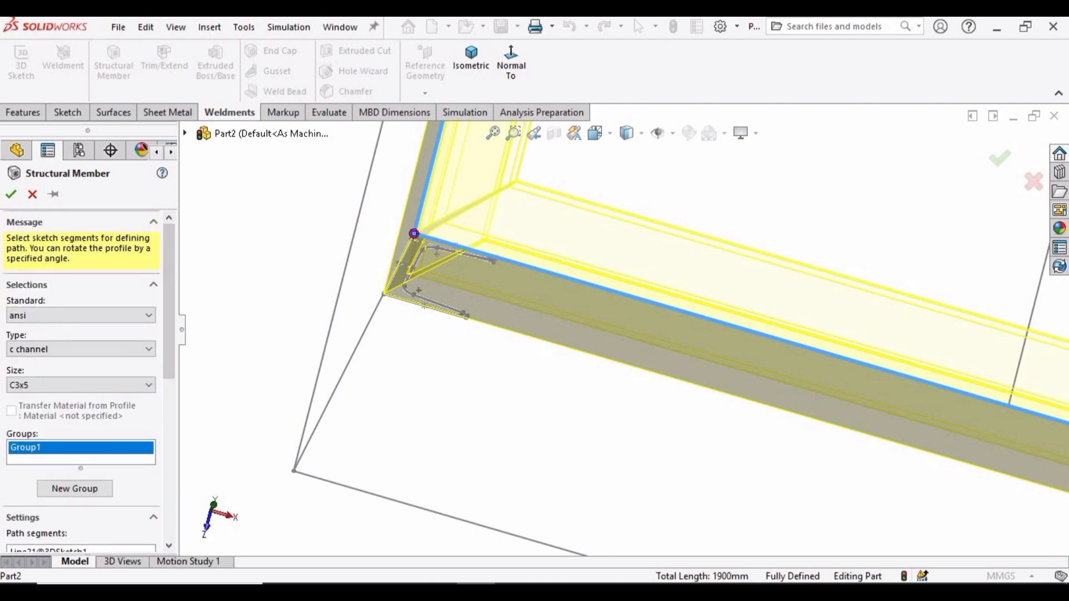
pyautogui.click(10, 195)
pyautogui.scroll(5, 801, 392)
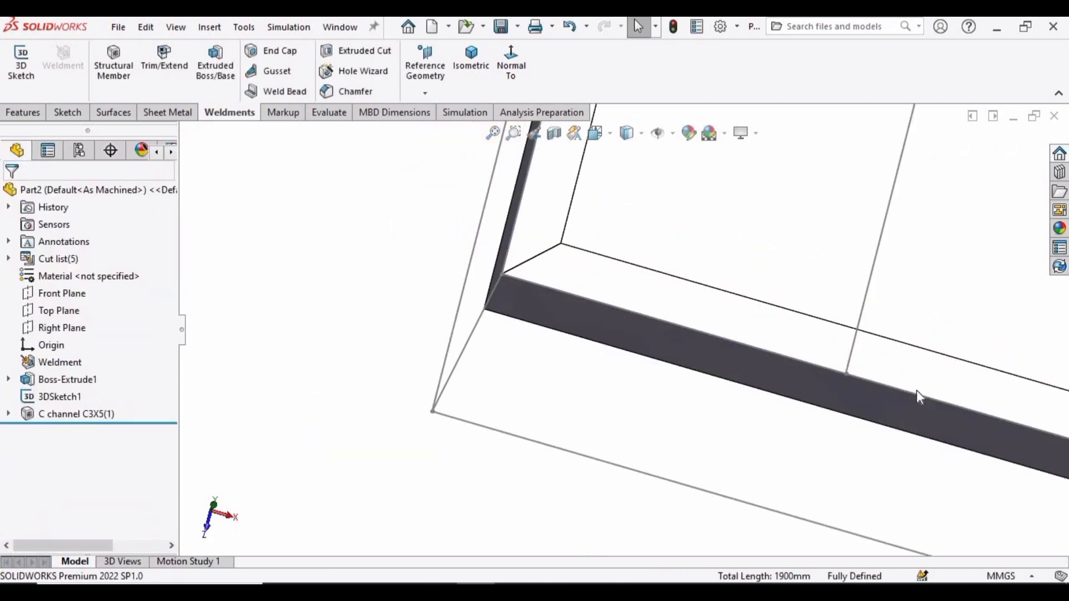
pyautogui.scroll(3, 771, 334)
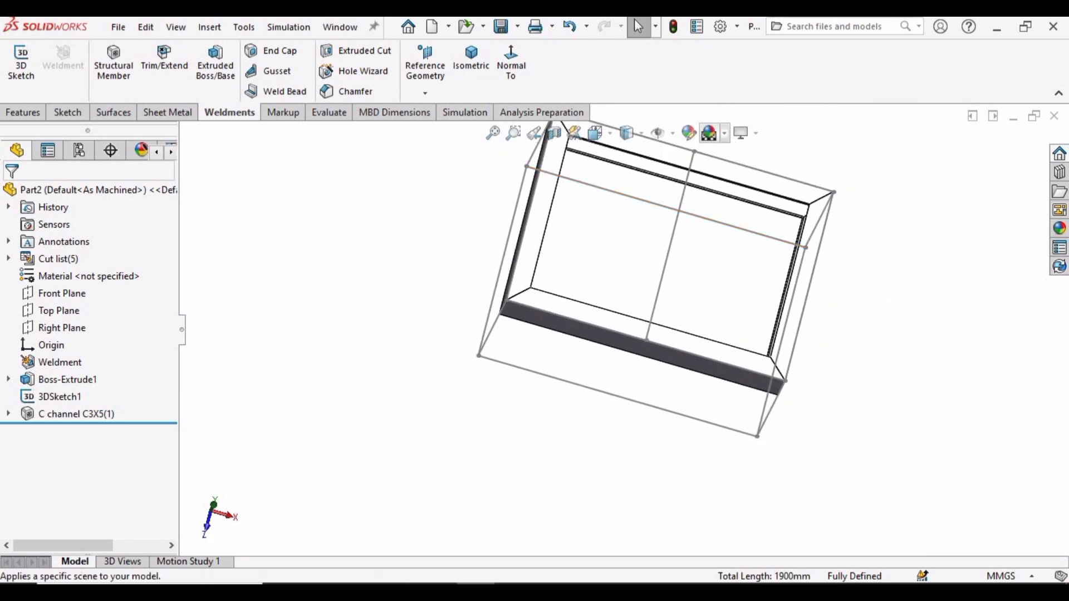
# - Apply the brushed nickel metal appearance to the part
pyautogui.click(1059, 230)
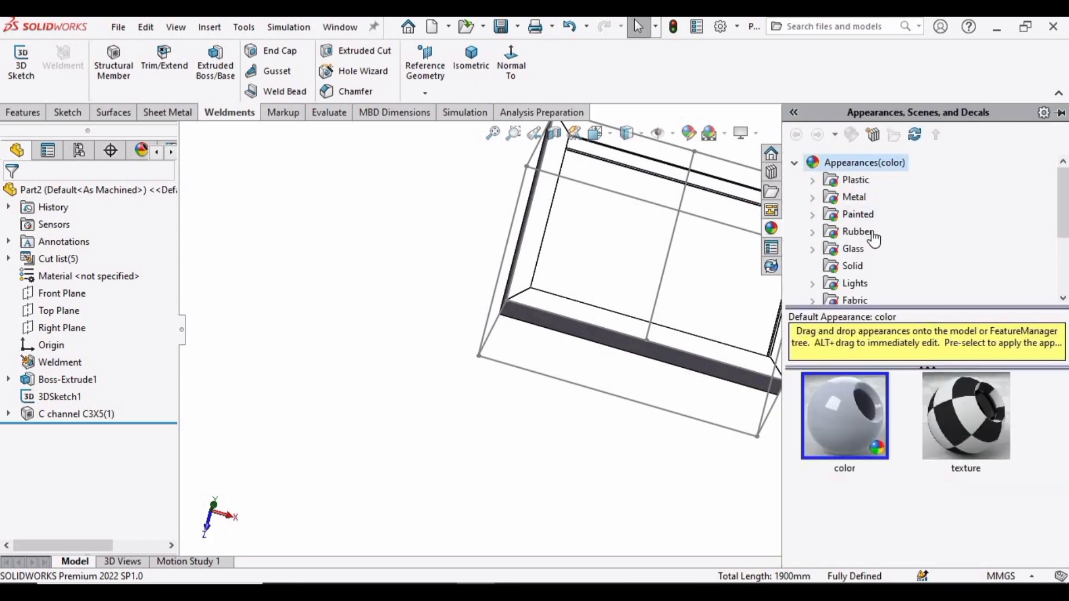
pyautogui.doubleClick(844, 196)
pyautogui.click(865, 282)
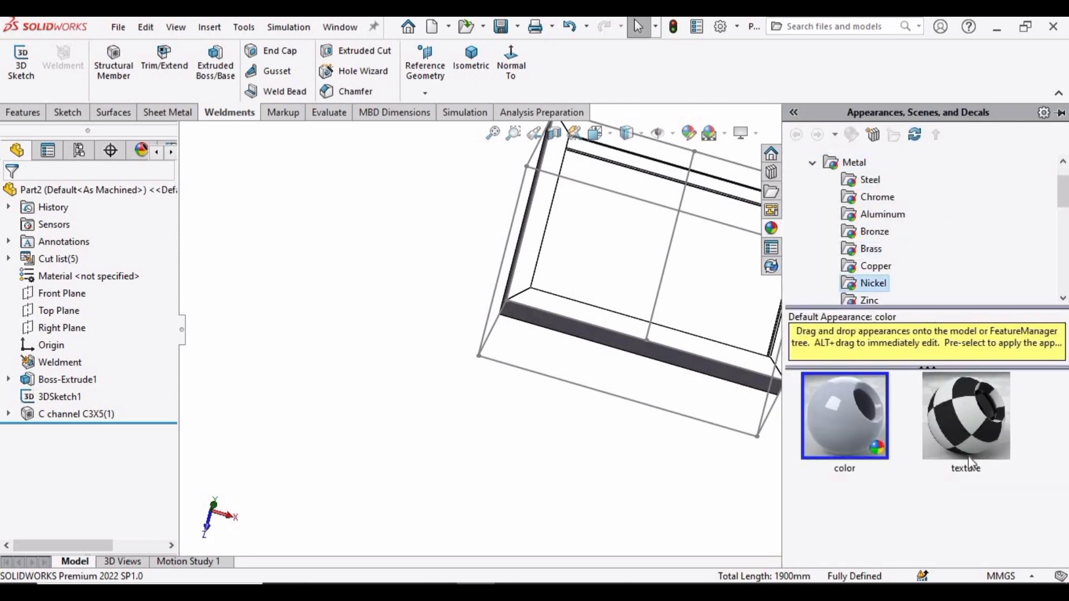
pyautogui.click(844, 425)
pyautogui.click(967, 427)
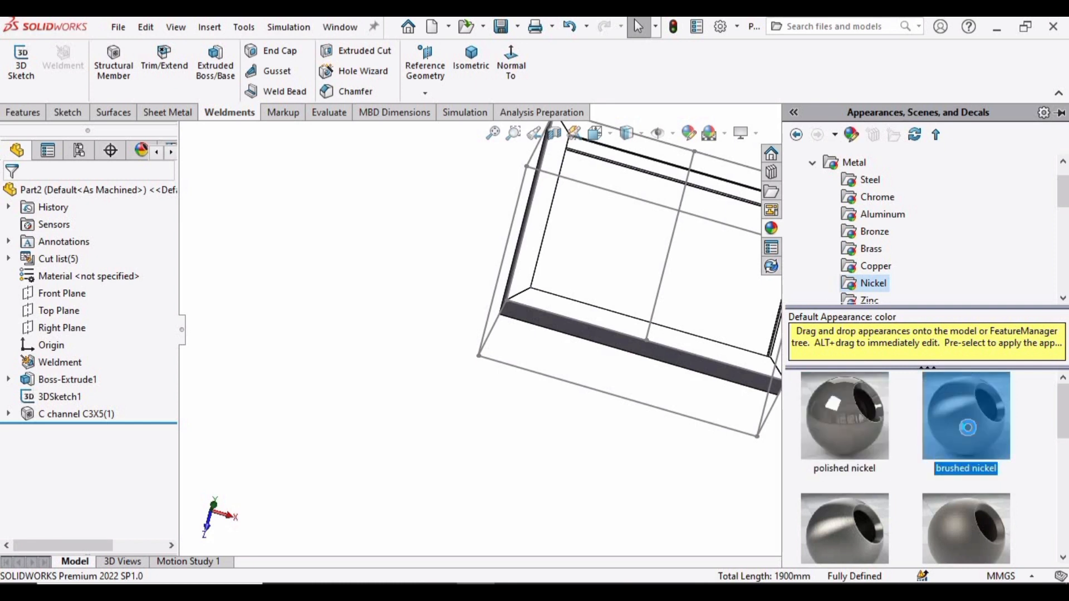
pyautogui.click(669, 441)
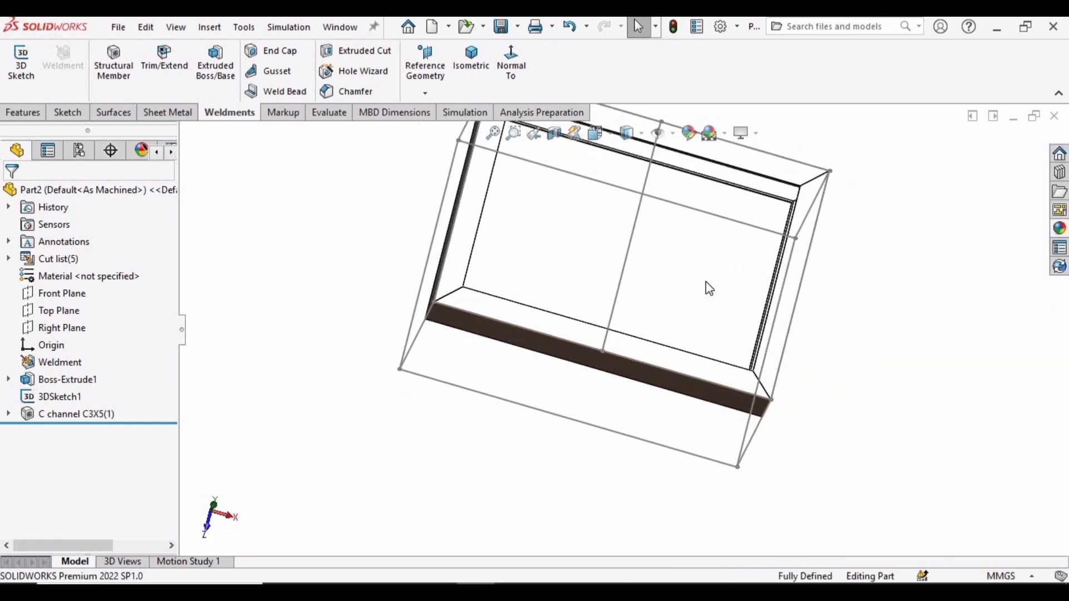
# - Start another ansi C3x5 channel member along the middle sketch line crossing the top frame
pyautogui.hotkey('ctrl', '7')
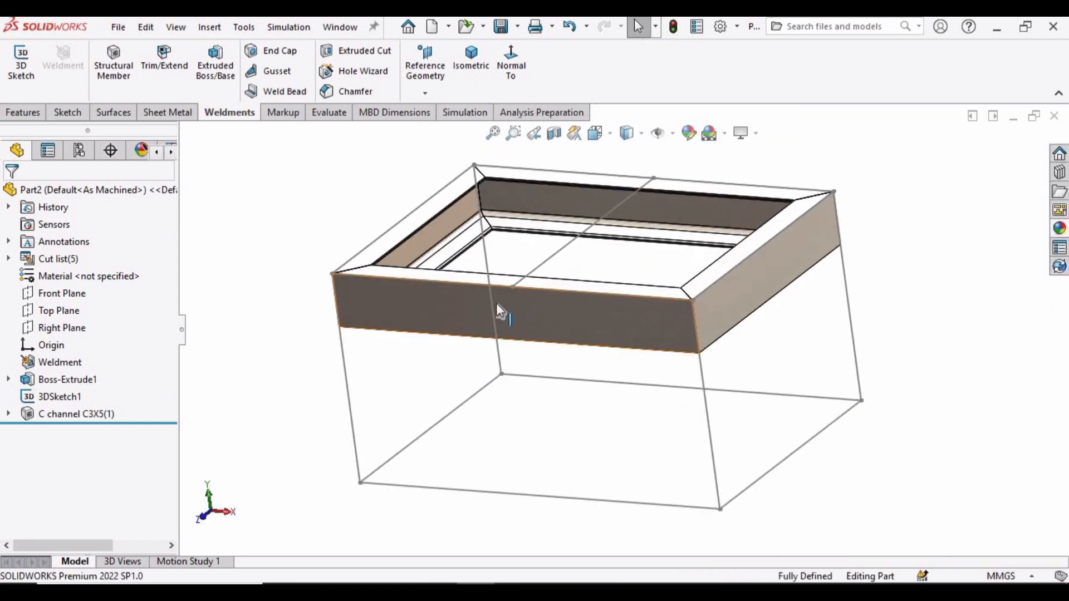
pyautogui.moveTo(559, 306); pyautogui.dragTo(525, 222, button='middle')
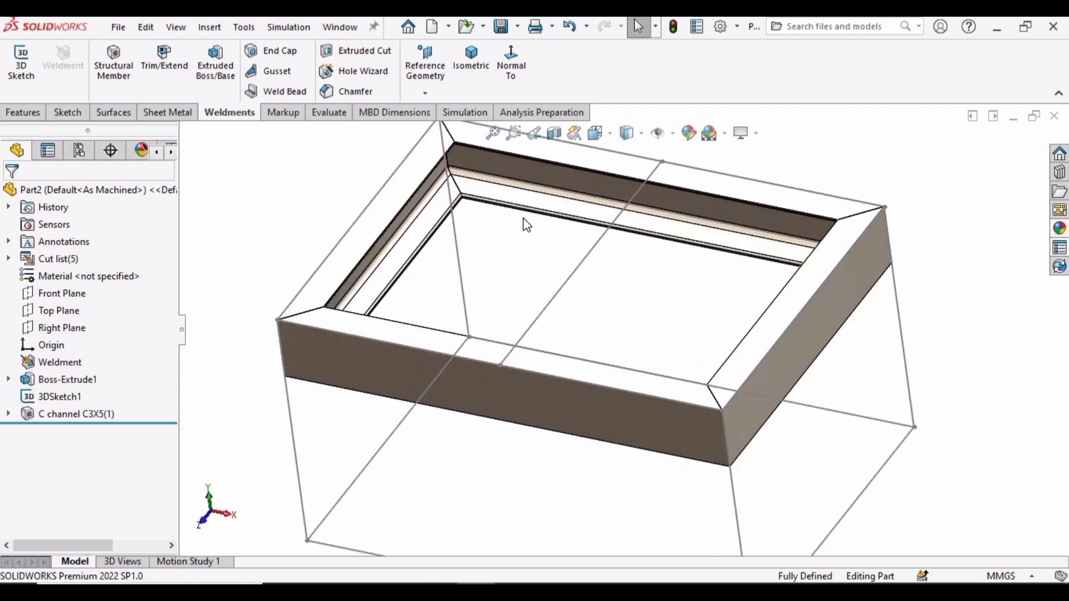
pyautogui.click(123, 74)
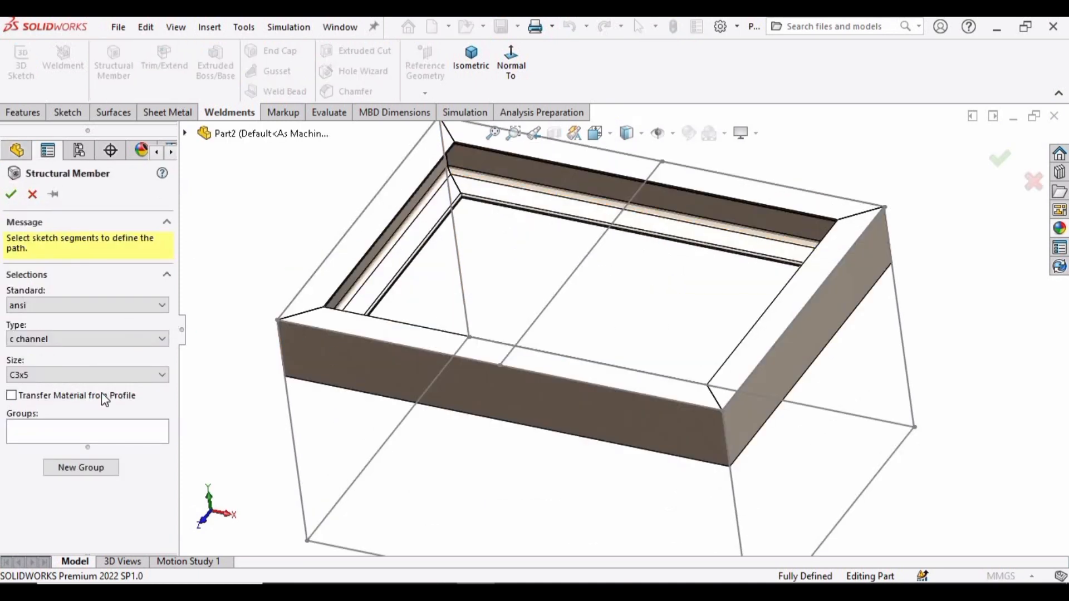
pyautogui.click(92, 429)
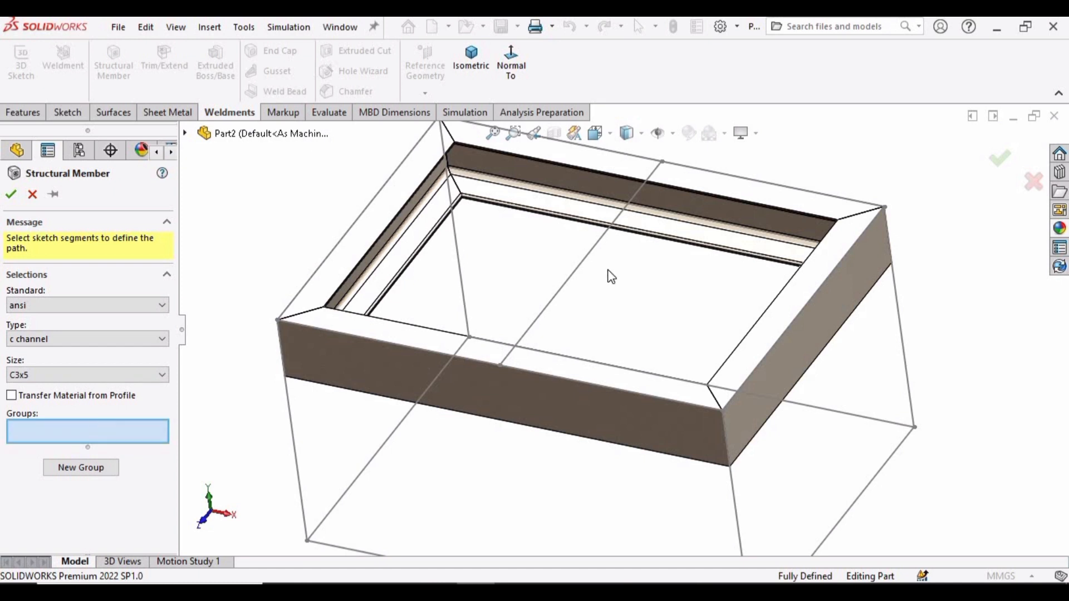
pyautogui.click(556, 303)
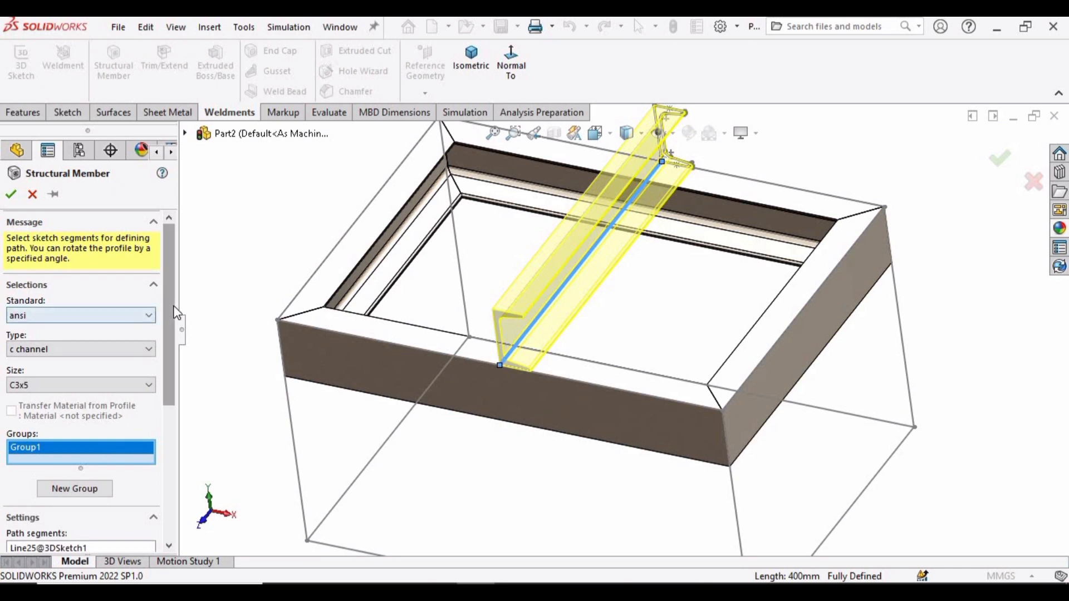
# - Relocate the cross channel's profile so its upper outer corner lies on the path line, and create the member
pyautogui.scroll(-5, 162, 337)
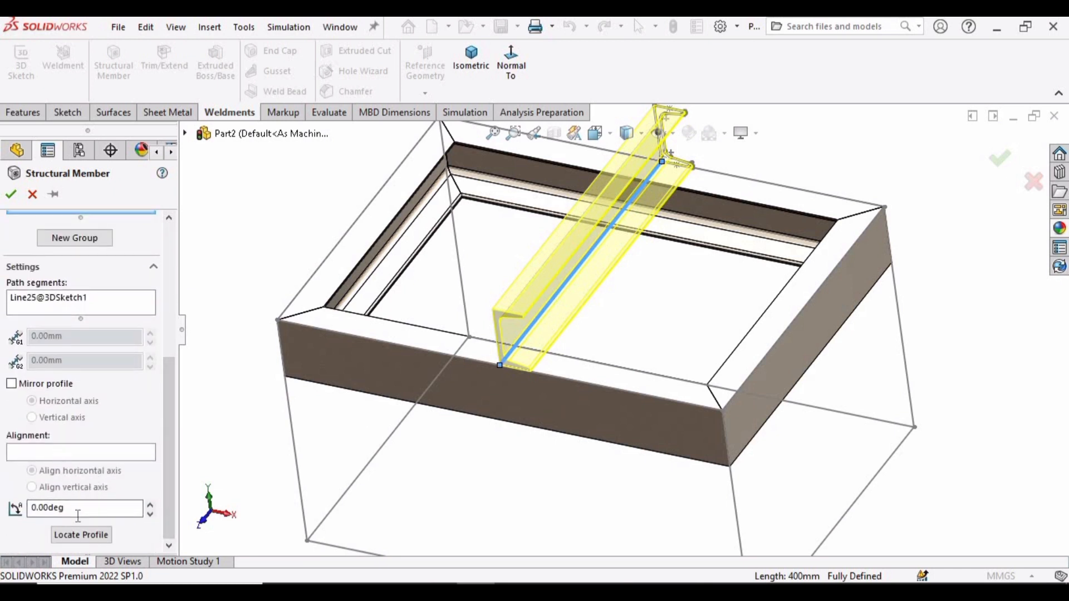
pyautogui.click(82, 540)
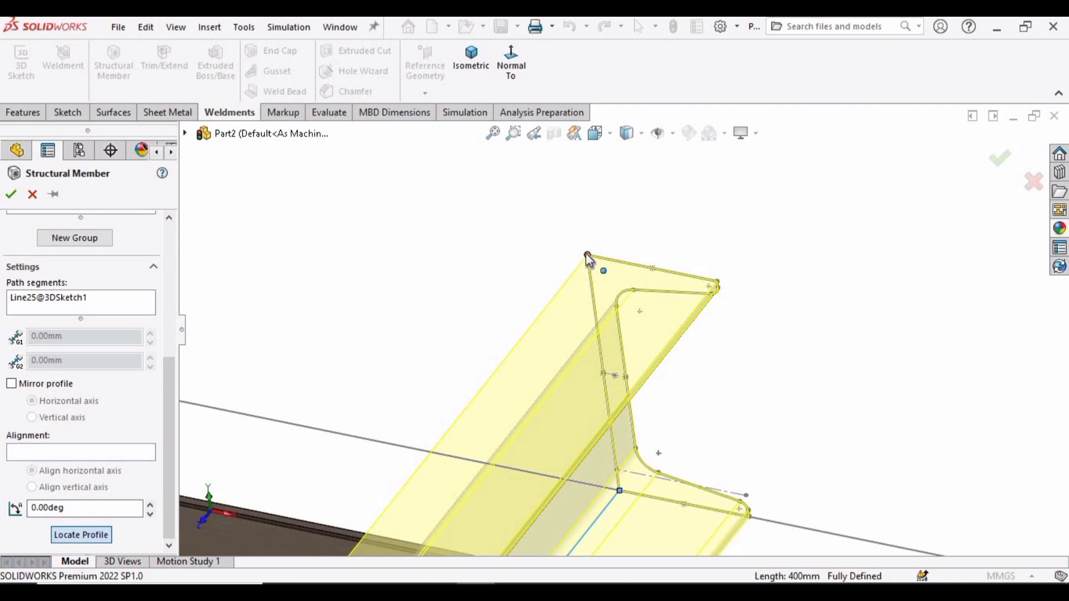
pyautogui.click(586, 254)
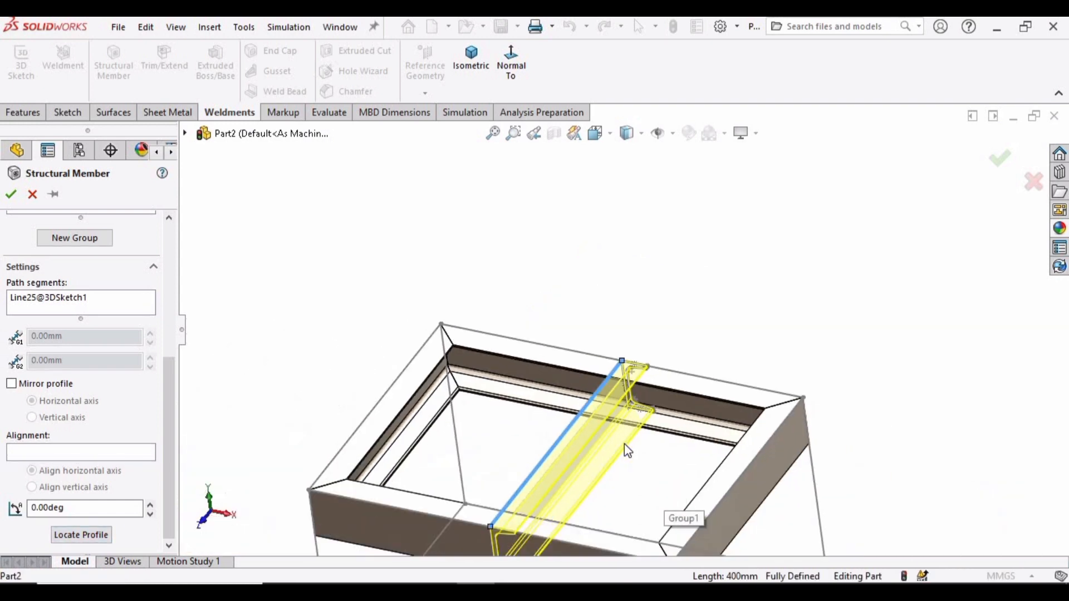
pyautogui.click(11, 194)
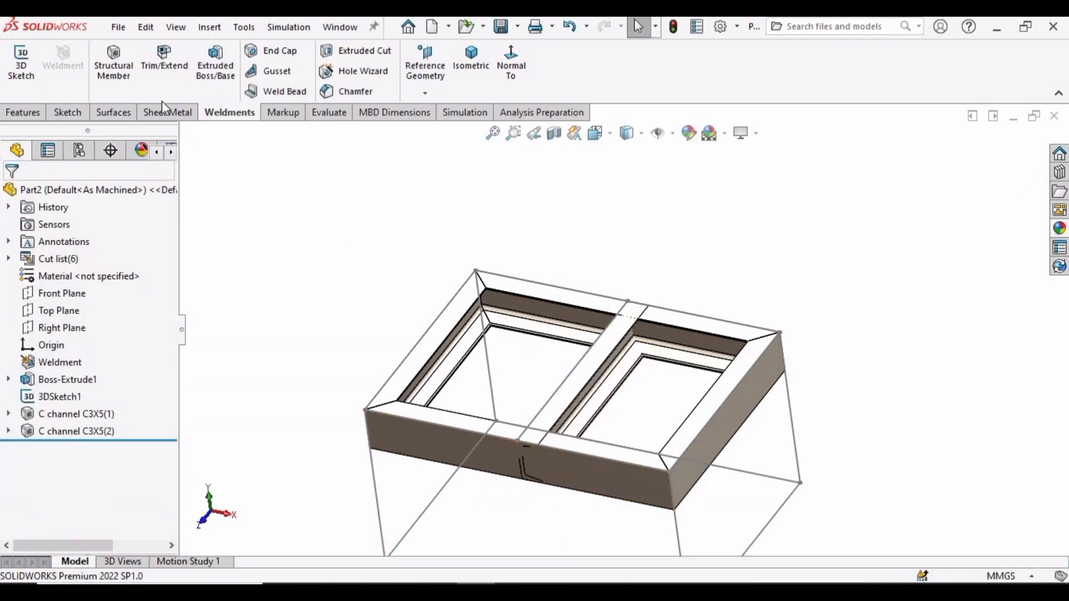
# - Trim both ends of the cross channel with Trim/Extend, using the two long top frame channels as trimming bodies
pyautogui.click(163, 64)
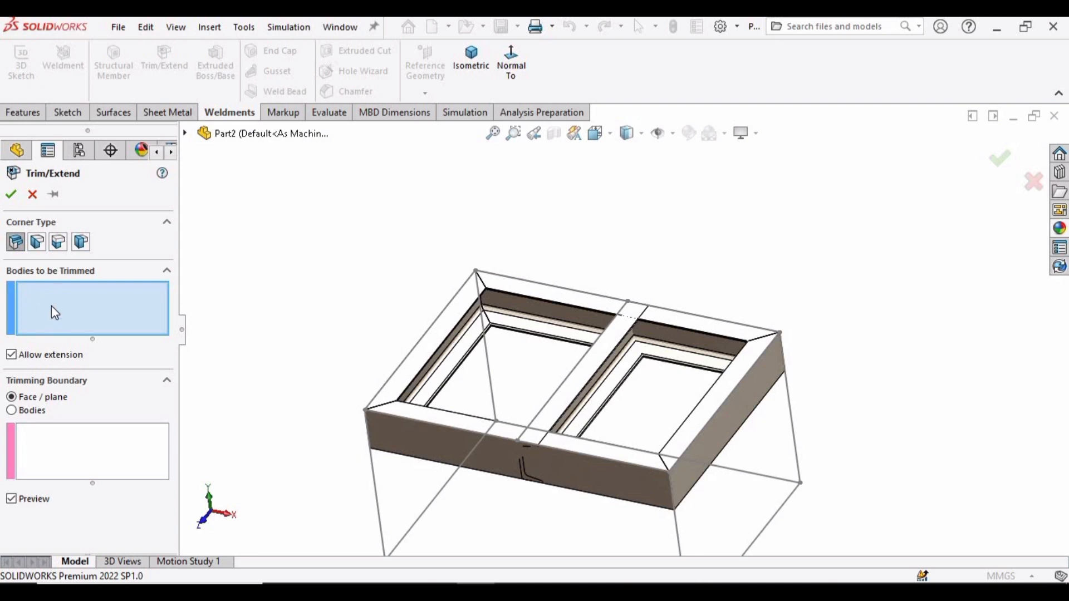
pyautogui.scroll(-3, 570, 385)
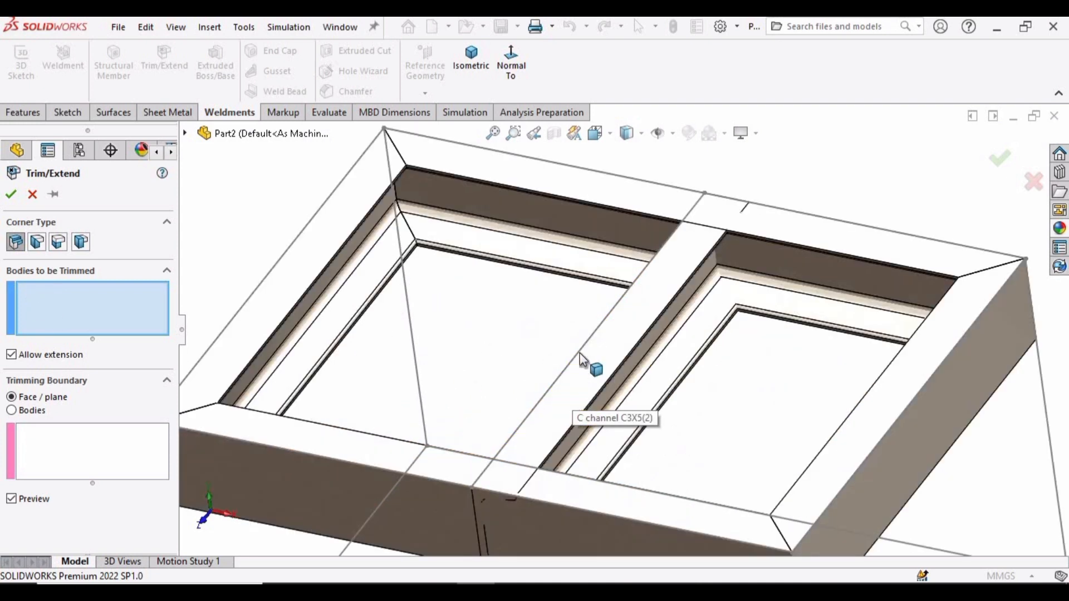
pyautogui.click(587, 368)
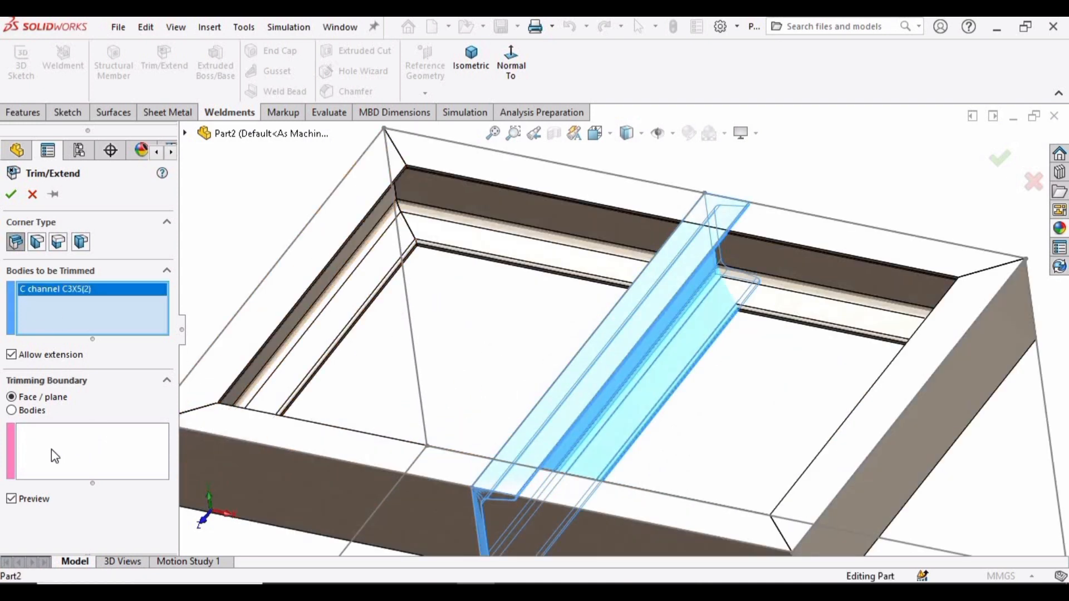
pyautogui.click(26, 413)
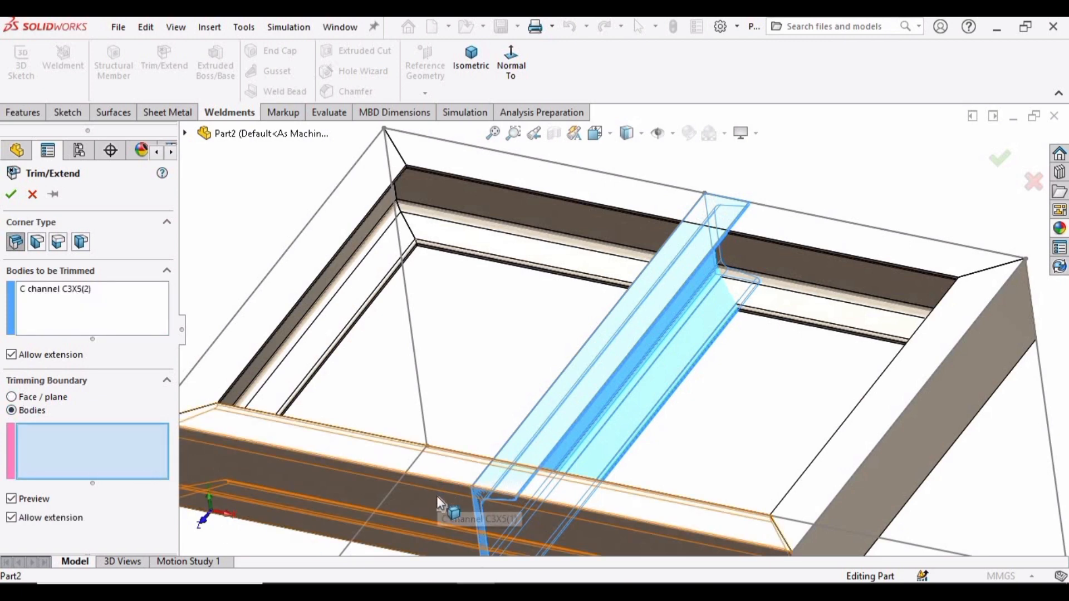
pyautogui.click(443, 503)
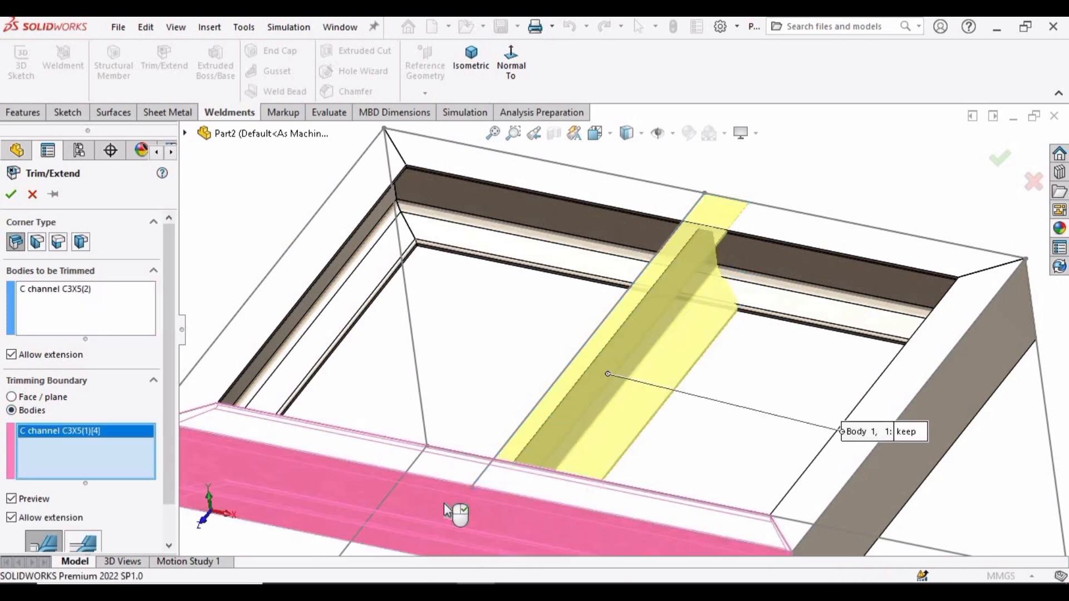
pyautogui.click(812, 238)
pyautogui.scroll(4, 635, 389)
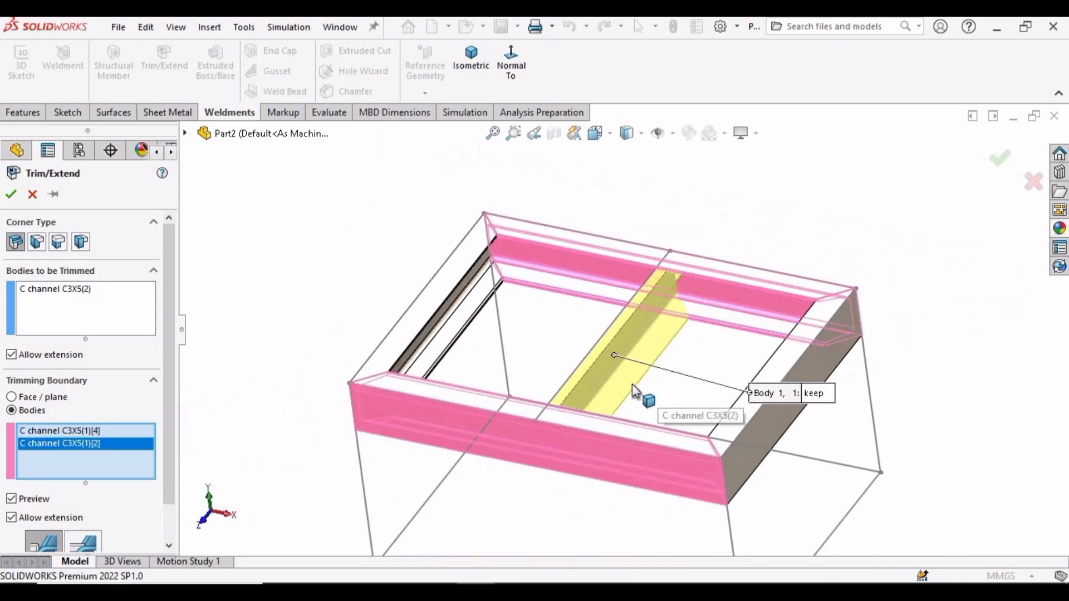
pyautogui.click(11, 193)
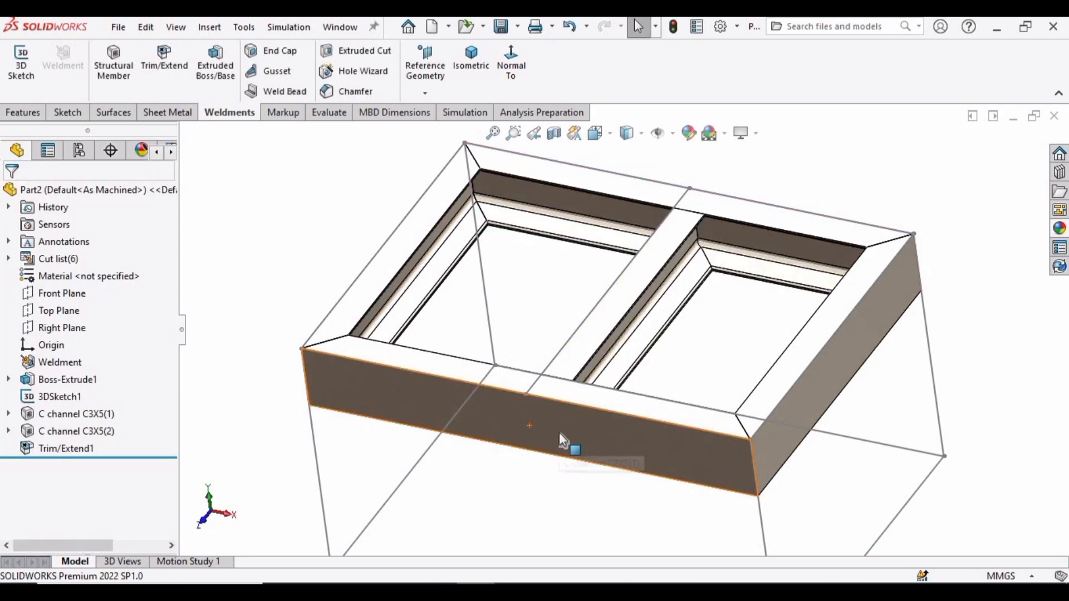
# - Examine the trimmed joints between the cross channel and the top frame up close and from several sides
pyautogui.scroll(-3, 556, 435)
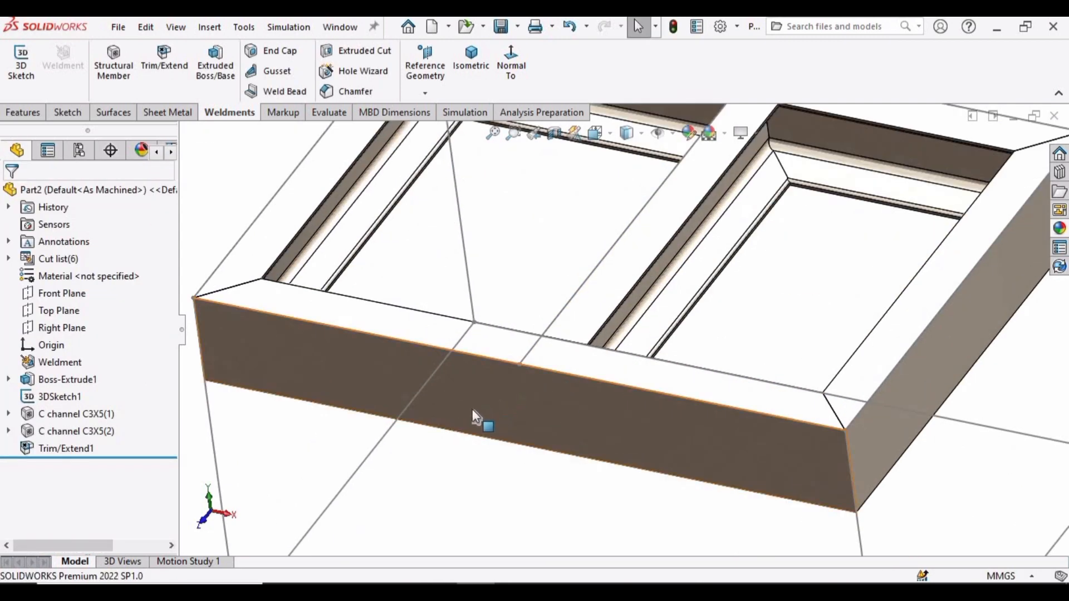
pyautogui.moveTo(503, 378); pyautogui.dragTo(686, 313, button='middle')
pyautogui.scroll(-4, 687, 315)
pyautogui.scroll(6, 693, 372)
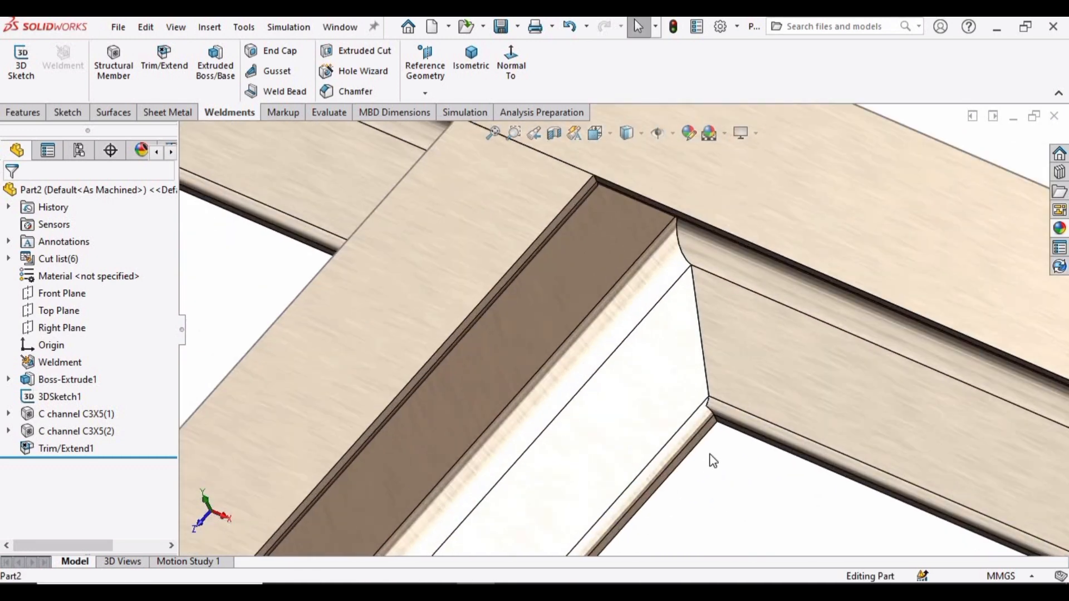
pyautogui.scroll(3, 523, 404)
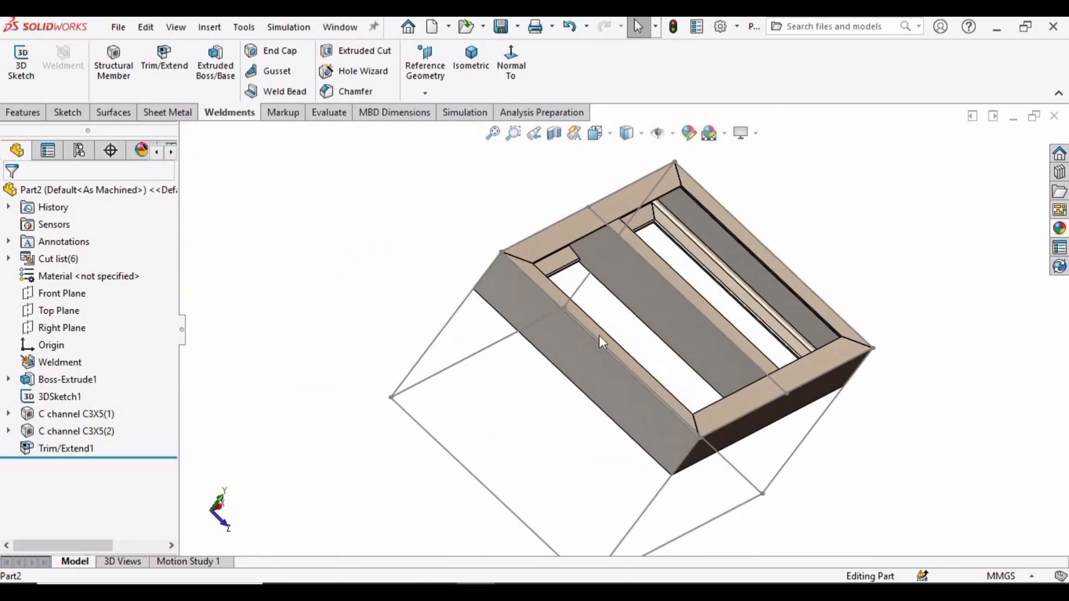
pyautogui.moveTo(601, 341); pyautogui.dragTo(628, 410, button='middle')
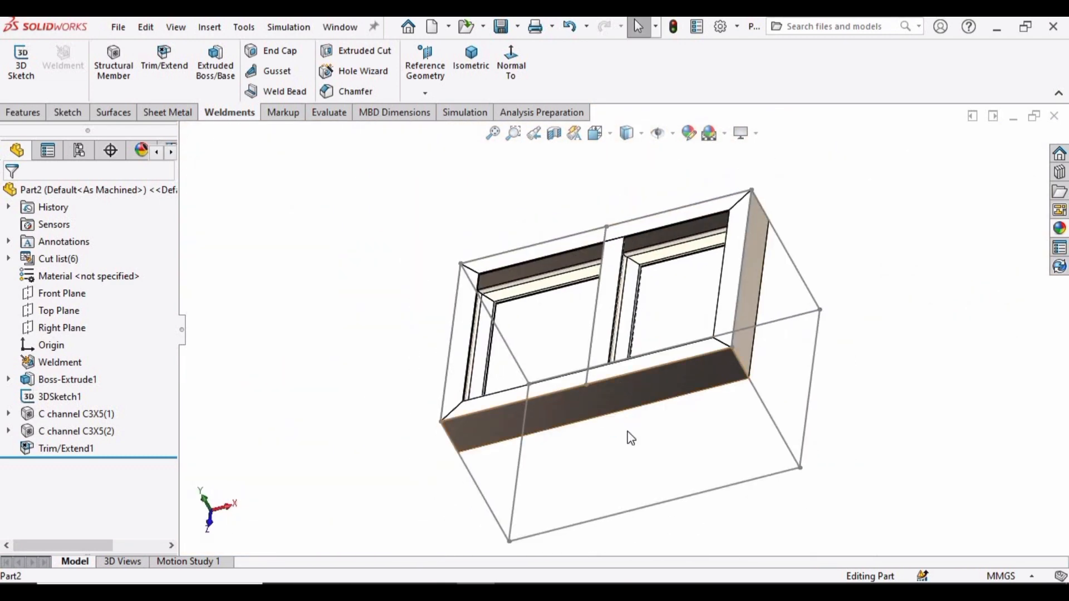
# - Start a new structural member with the ansi tube rectangular profile in size TR3x2x0.1875
pyautogui.click(128, 66)
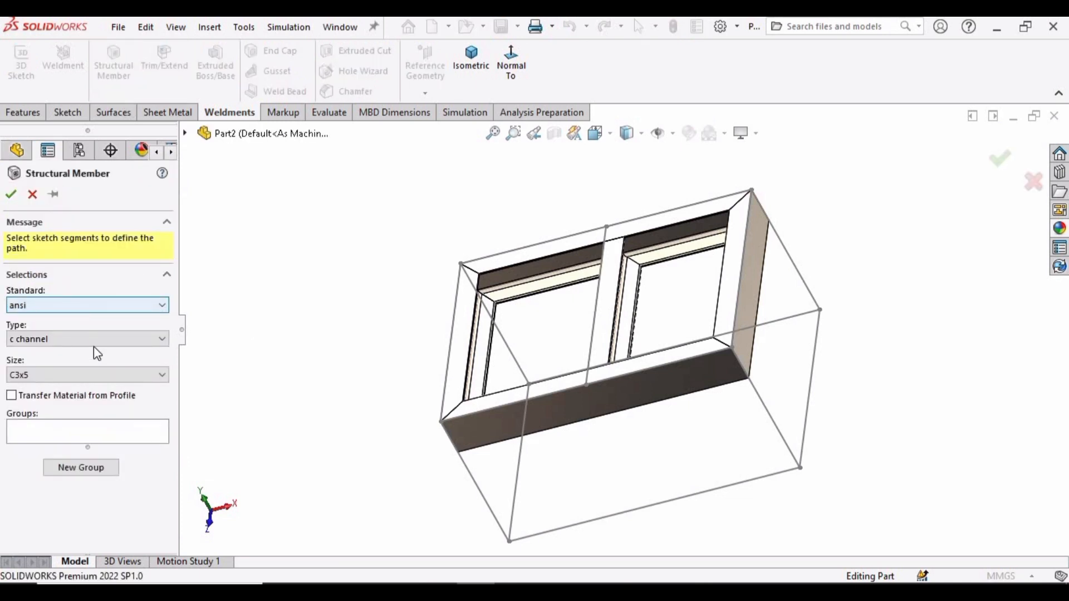
pyautogui.click(92, 340)
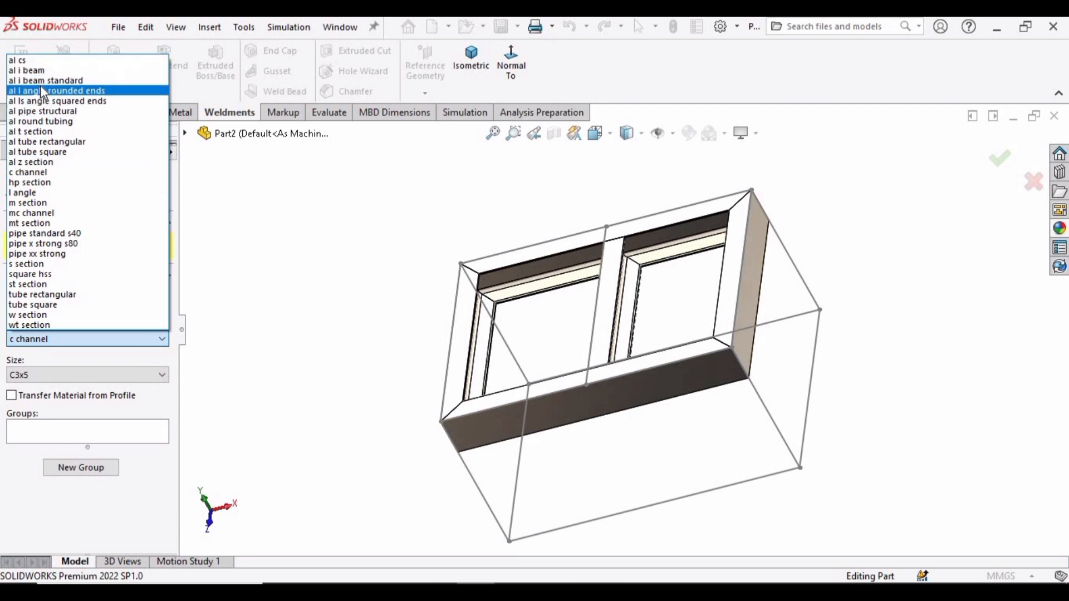
pyautogui.click(49, 296)
pyautogui.click(157, 376)
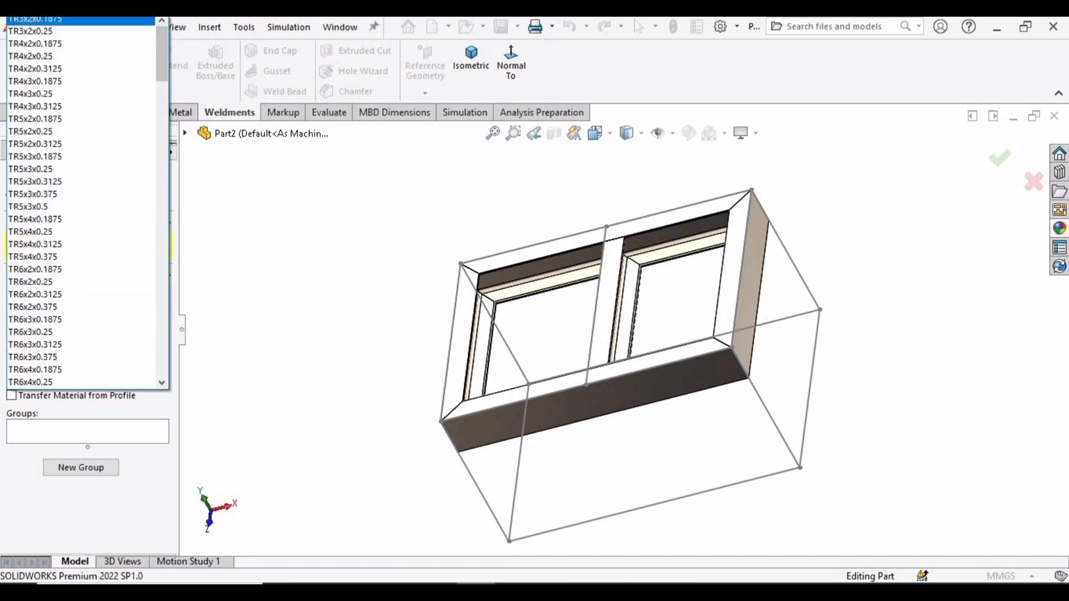
pyautogui.click(49, 20)
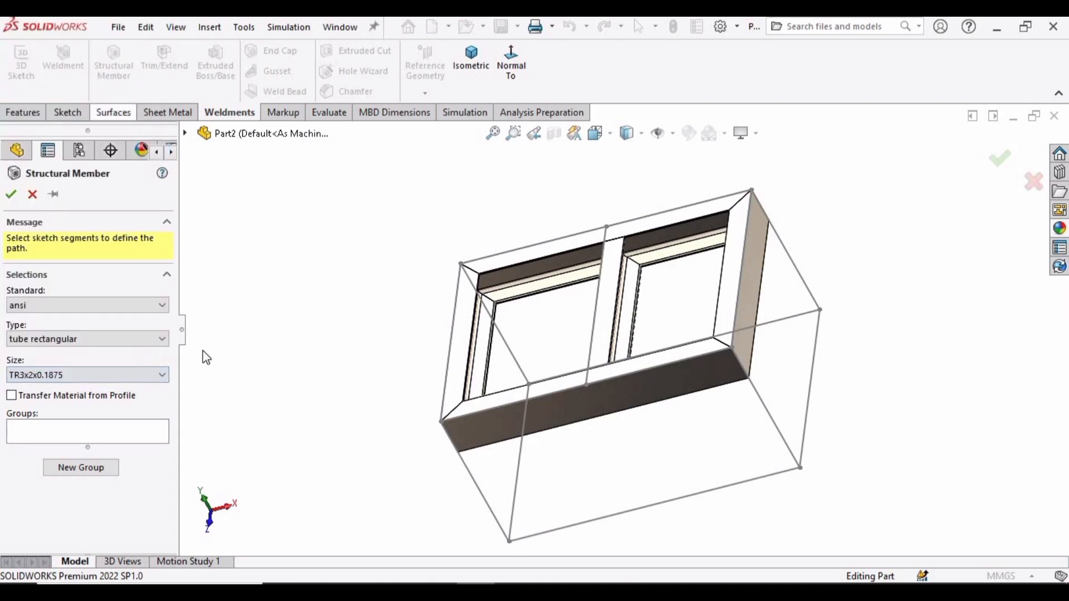
# - Assign one vertical corner line of the box sketch as the path for the rectangular tube member
pyautogui.click(57, 439)
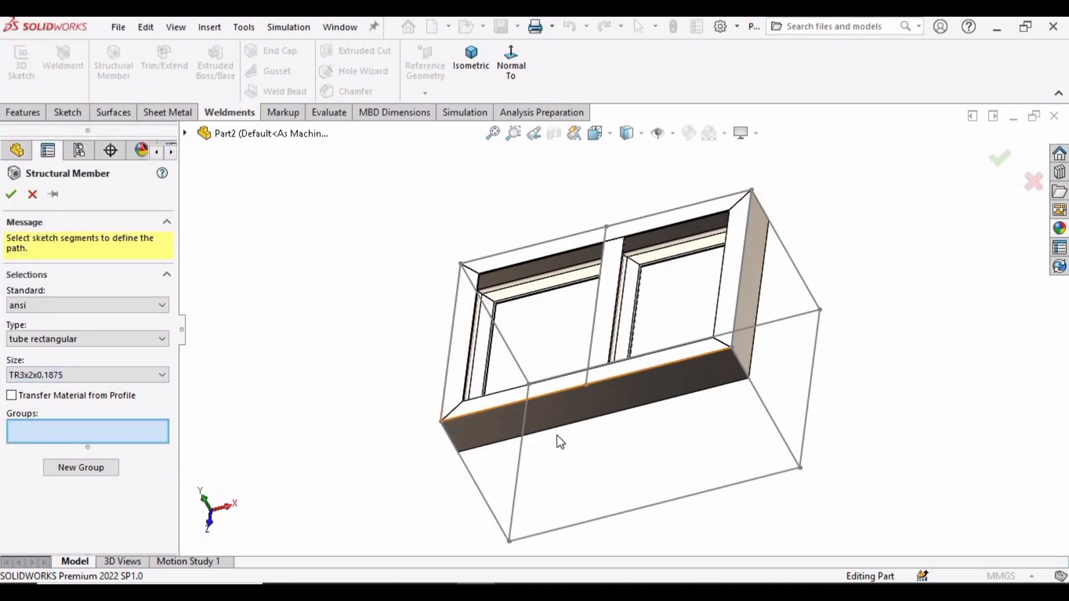
pyautogui.moveTo(577, 433); pyautogui.dragTo(567, 381, button='middle')
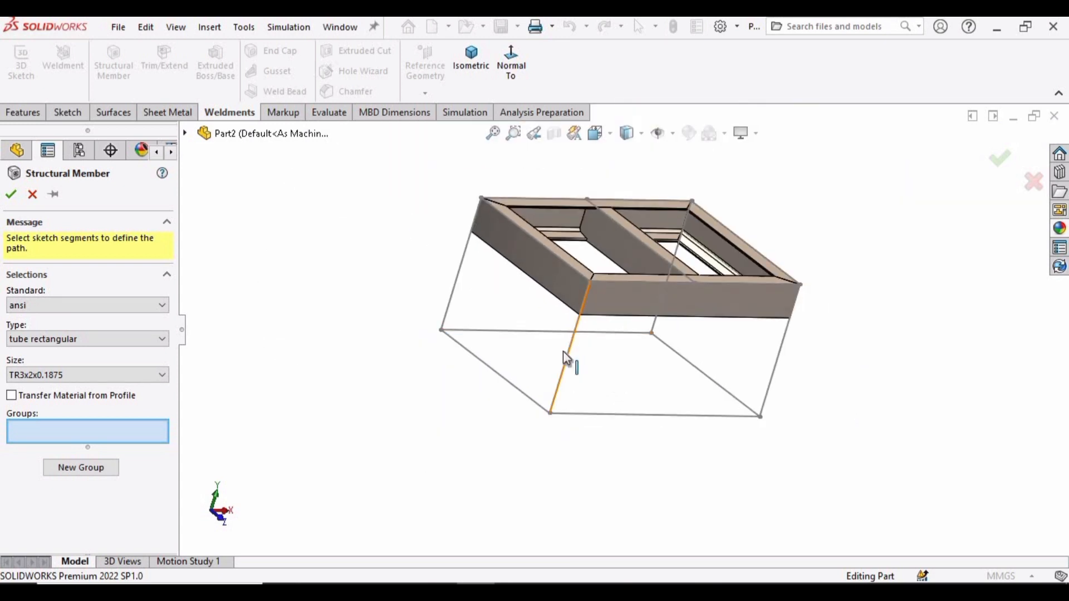
pyautogui.click(566, 357)
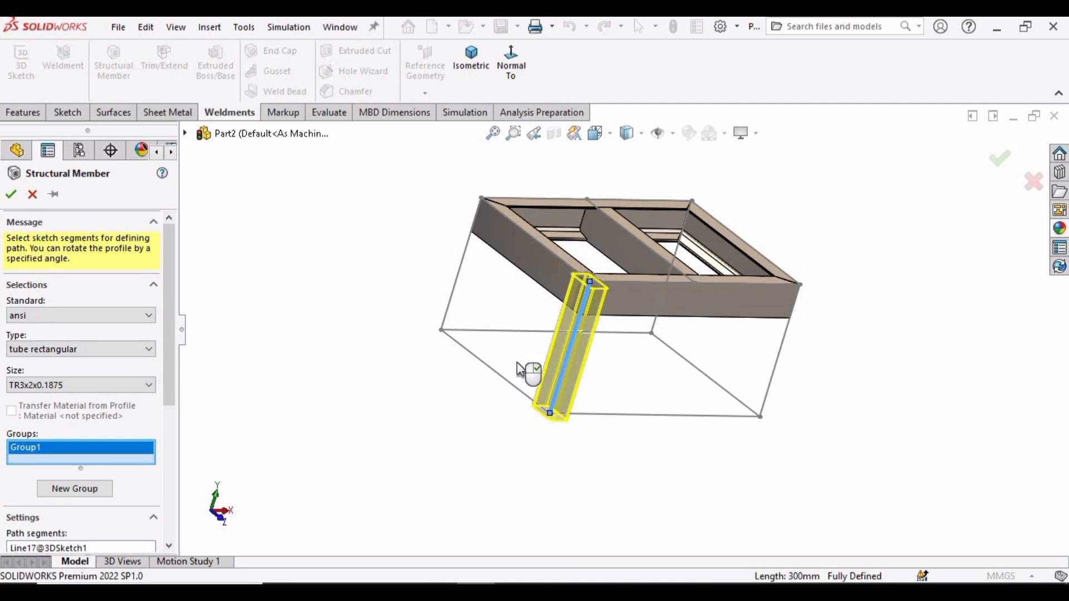
pyautogui.moveTo(599, 354); pyautogui.dragTo(576, 478, button='middle')
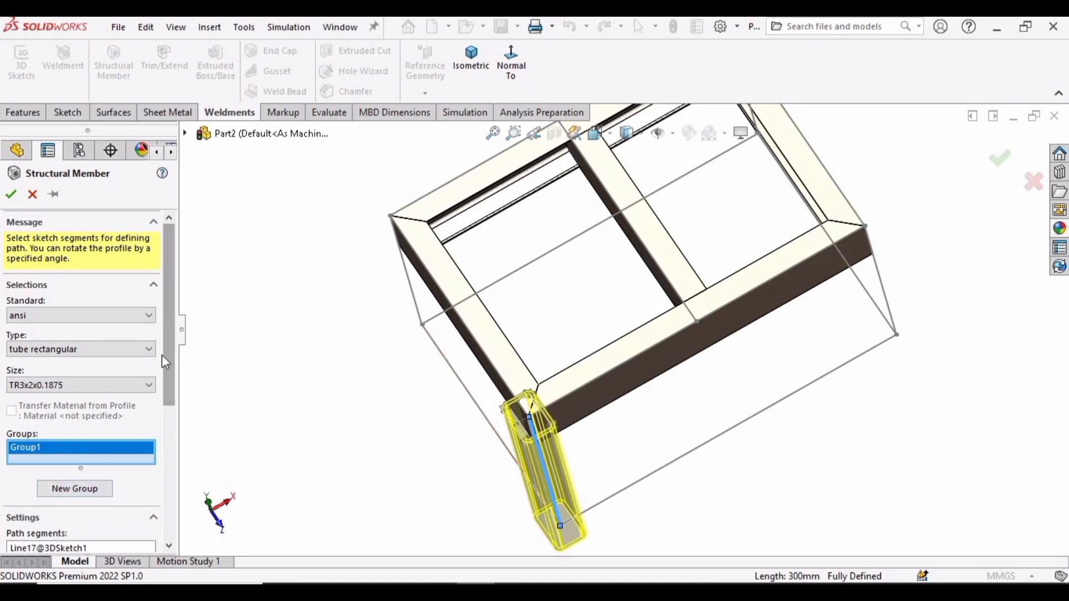
# - Try locating the tube profile on the path line by the midpoints of its two long sides
pyautogui.moveTo(166, 362); pyautogui.dragTo(171, 543)
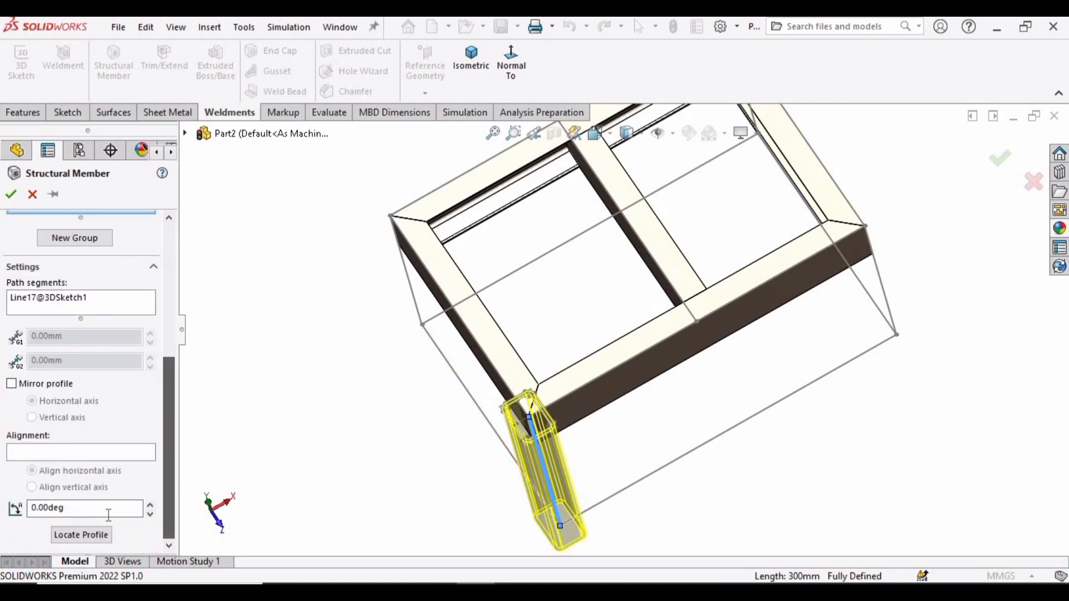
pyautogui.click(75, 535)
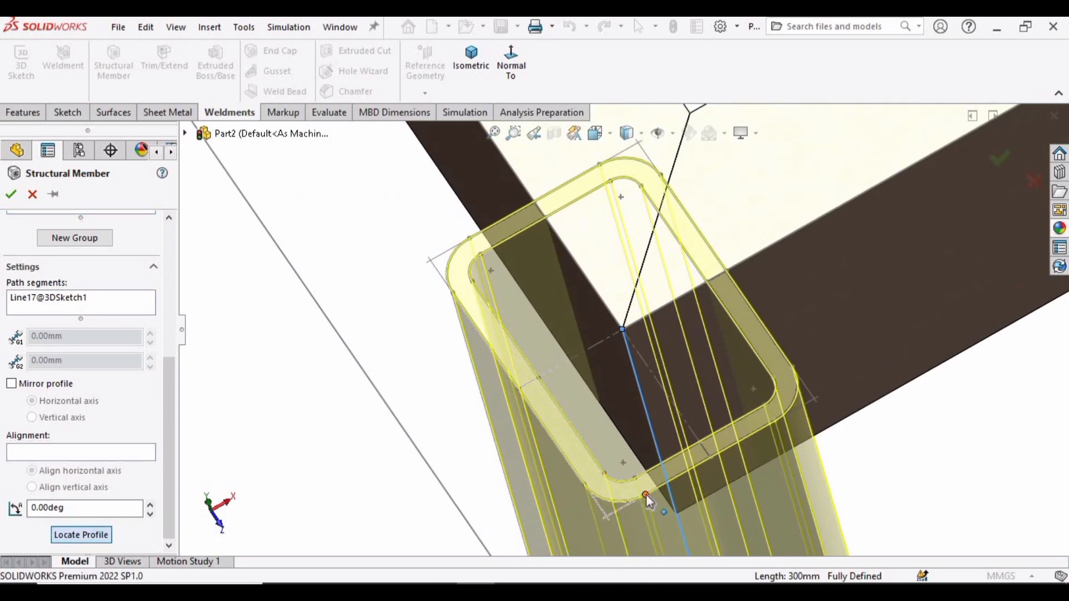
pyautogui.click(519, 389)
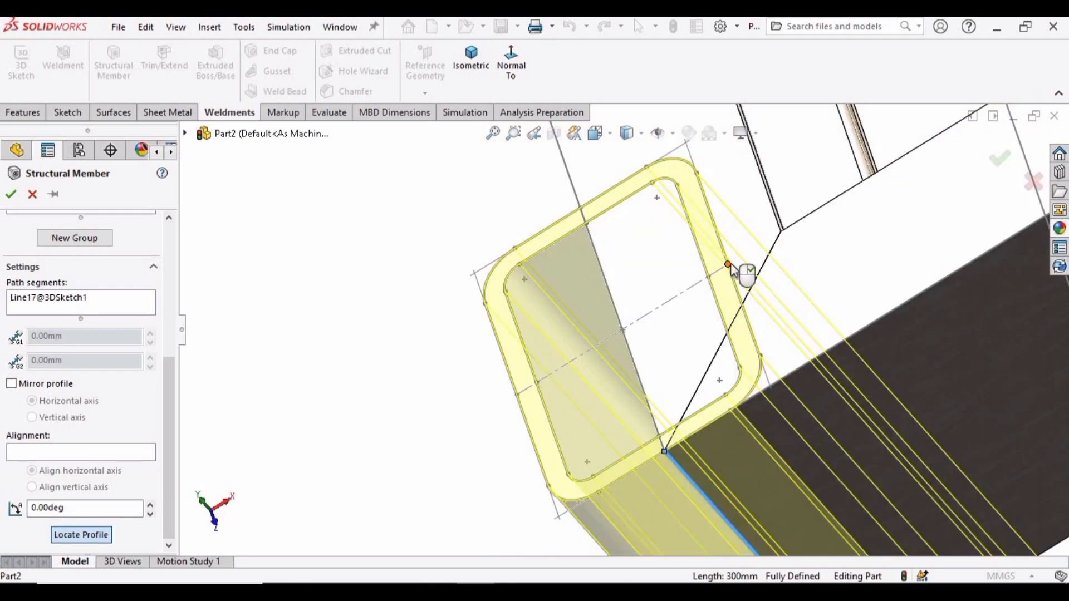
pyautogui.click(728, 263)
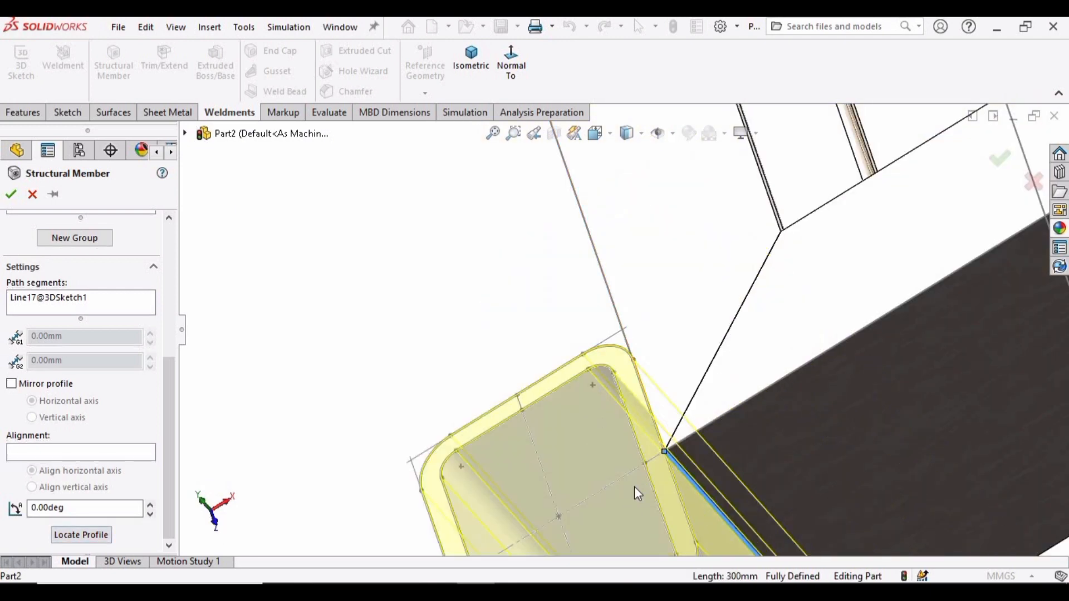
# - Relocate the tube profile so the point at its outer corner lies on the vertical path line, placing the tube inside the frame
pyautogui.click(95, 534)
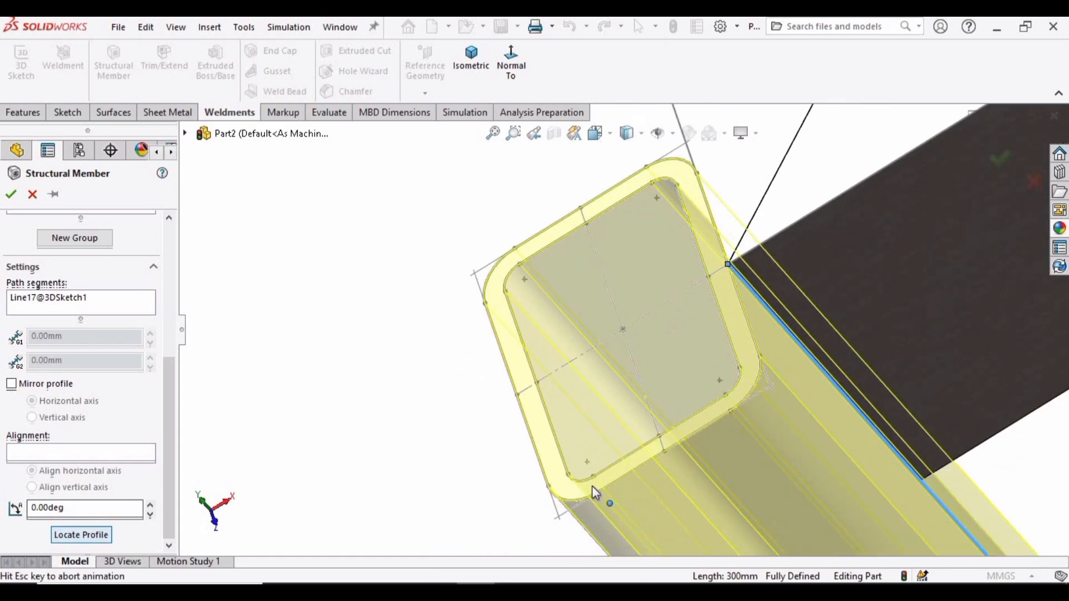
pyautogui.click(549, 489)
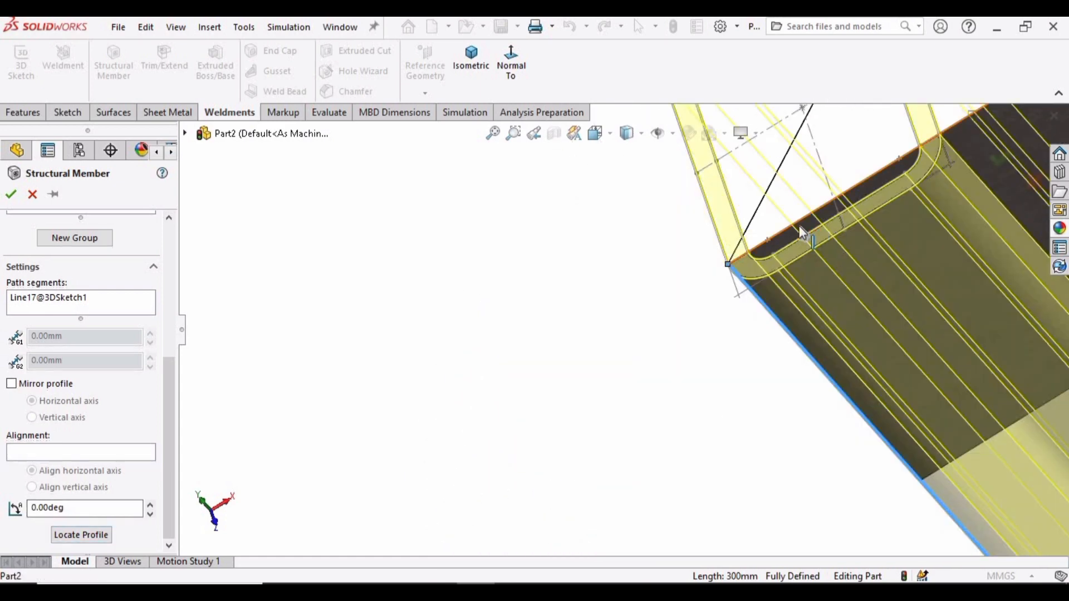
pyautogui.click(70, 537)
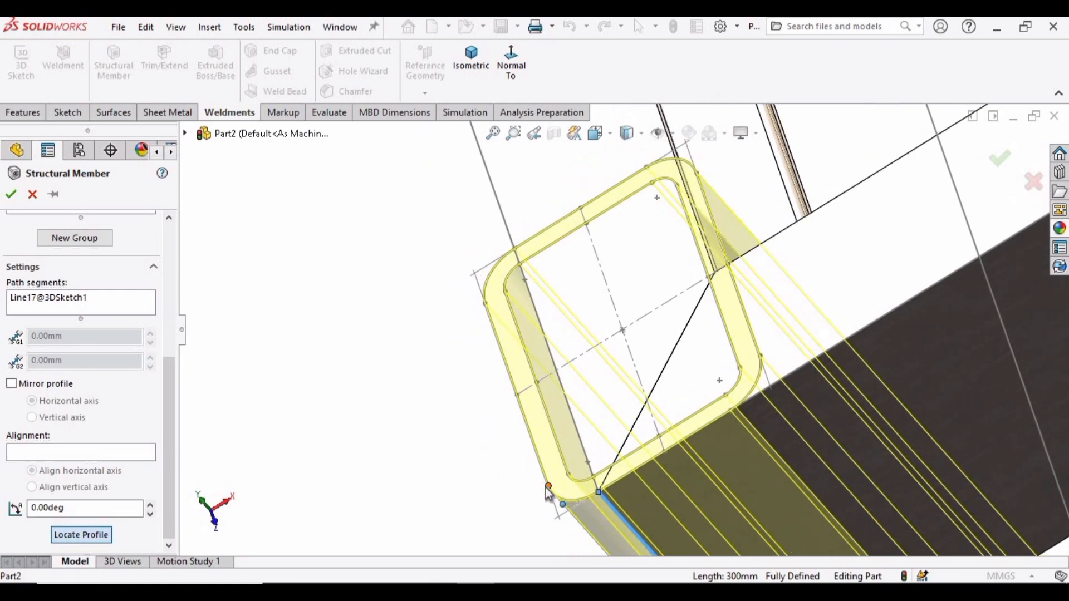
pyautogui.click(547, 486)
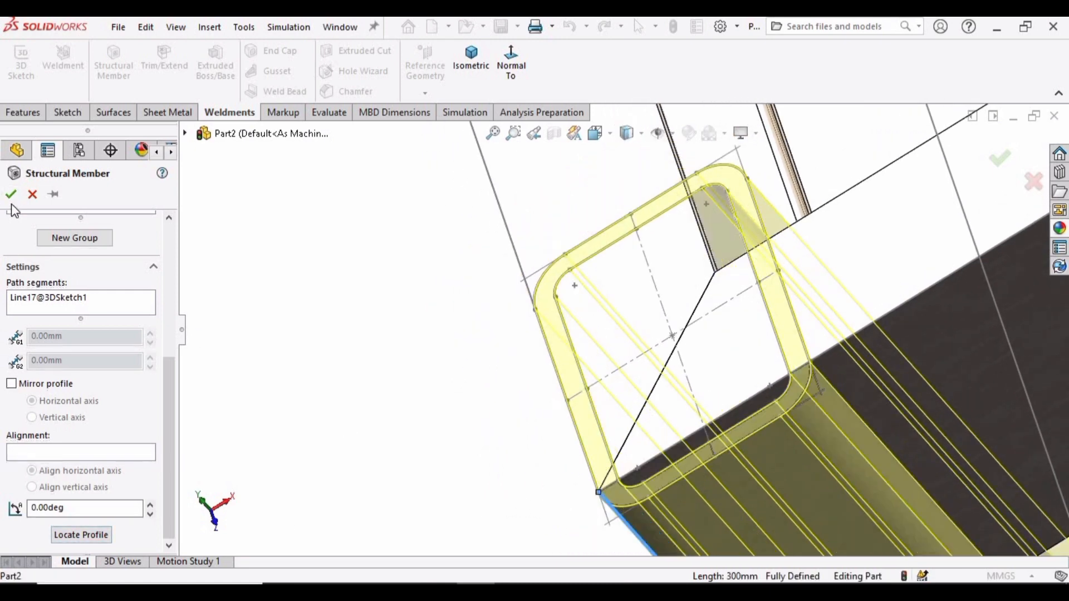
pyautogui.scroll(3, 639, 325)
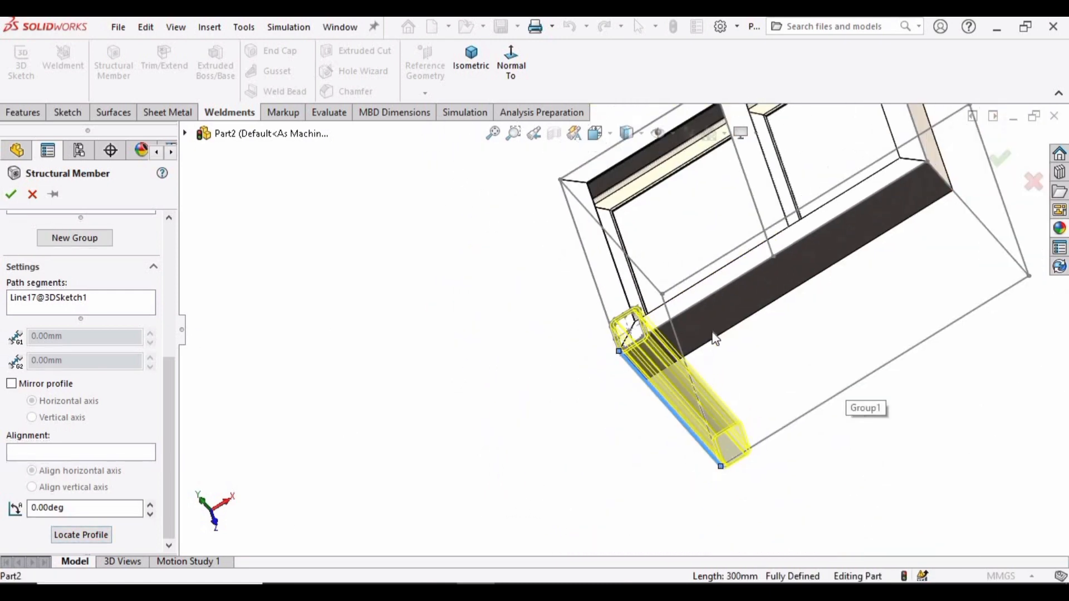
pyautogui.moveTo(641, 324)
pyautogui.mouseDown(button='middle')
pyautogui.moveTo(657, 311)
pyautogui.moveTo(635, 344)
pyautogui.mouseUp(button='middle')
pyautogui.moveTo(690, 316); pyautogui.dragTo(661, 322, button='middle')
pyautogui.scroll(-2, 552, 298)
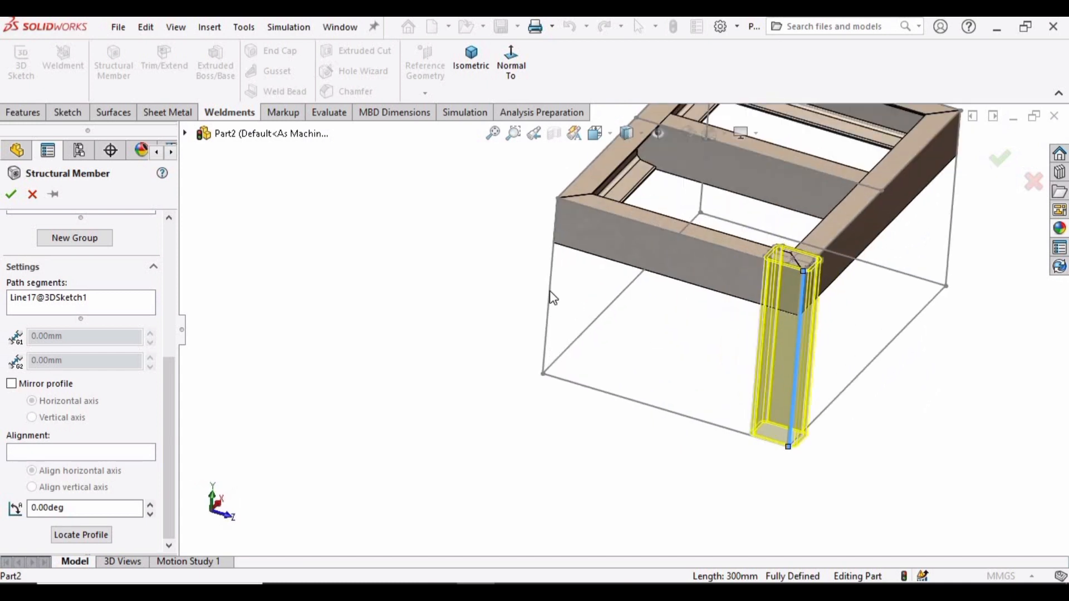
pyautogui.click(551, 295)
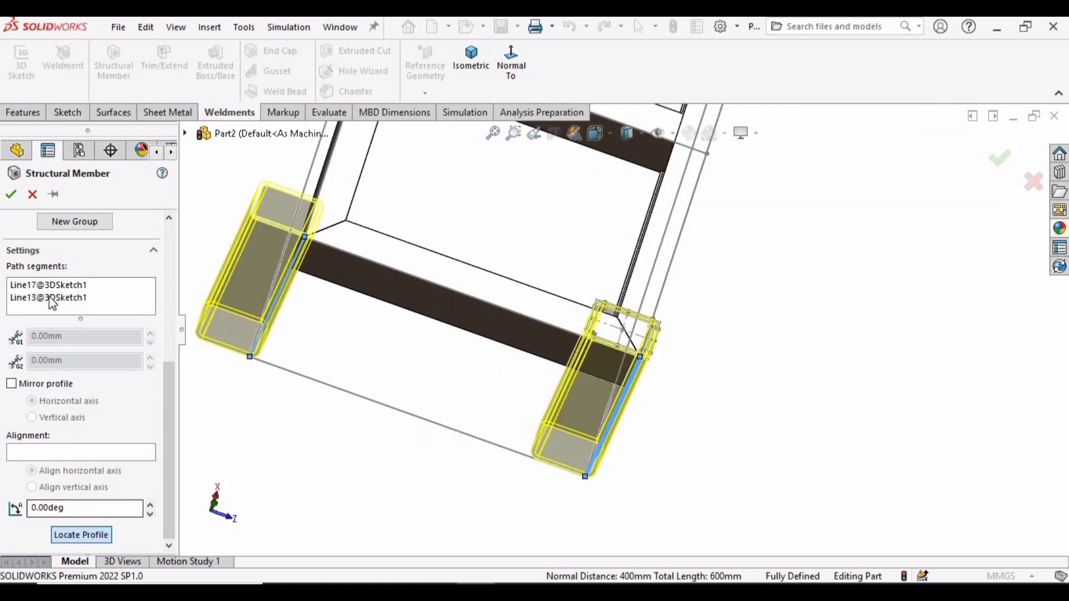
pyautogui.click(52, 301)
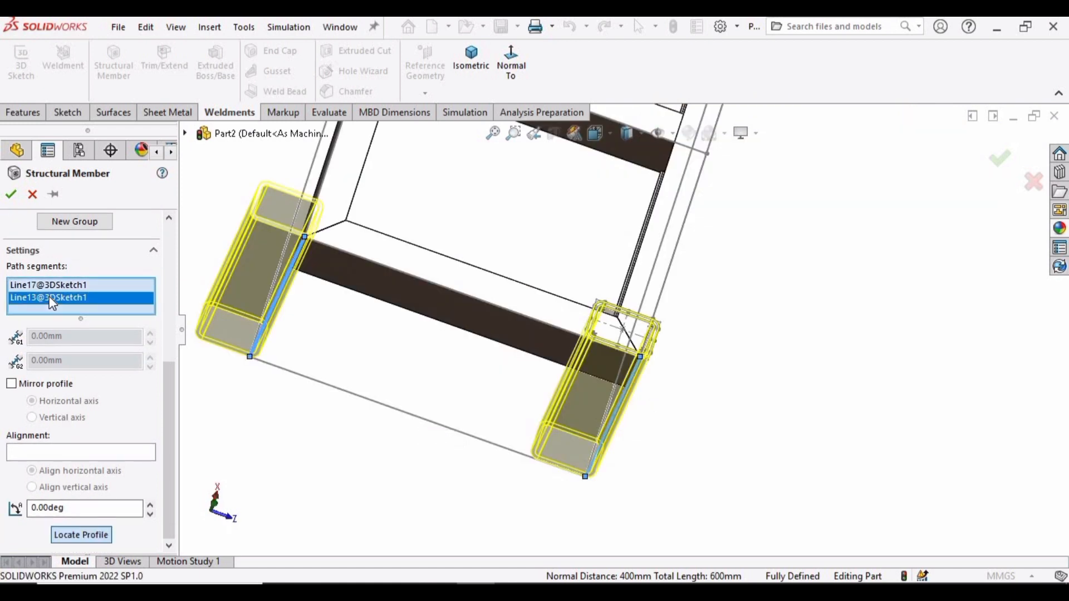
pyautogui.press('Delete')
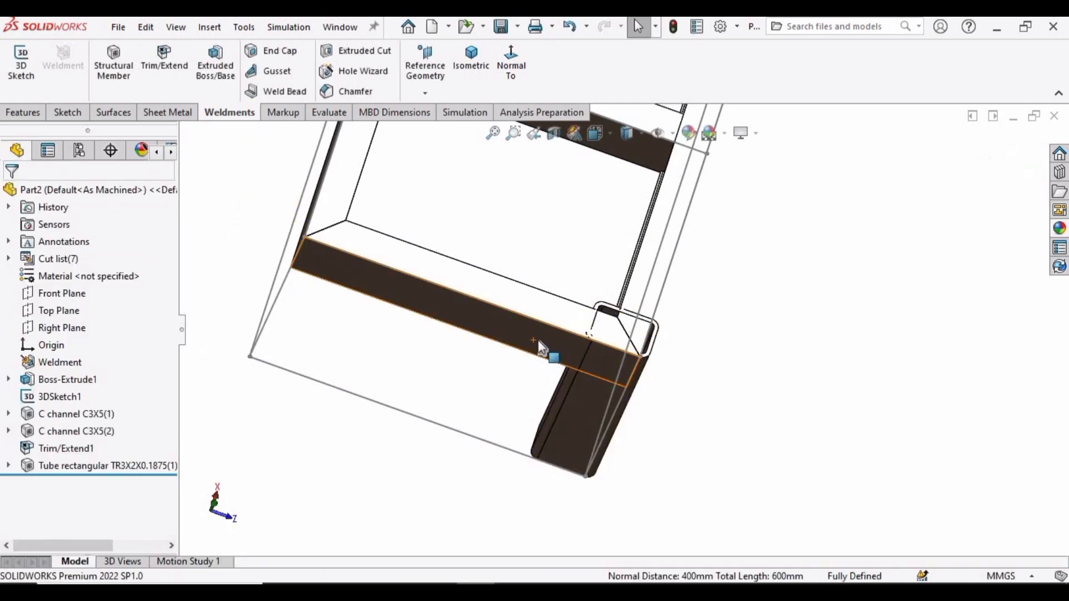
# - Set up a Trim/Extend with the rectangular tube leg as the body to trim and a face/plane as the trimming boundary
pyautogui.scroll(3, 624, 332)
pyautogui.moveTo(648, 473); pyautogui.dragTo(651, 398, button='middle')
pyautogui.scroll(-3, 640, 384)
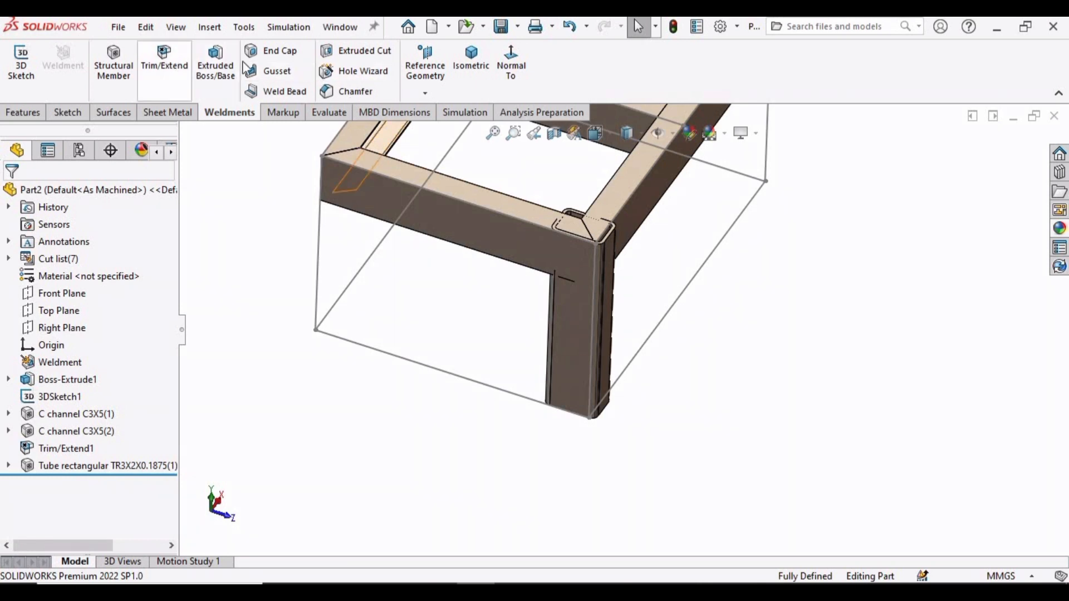
pyautogui.click(165, 61)
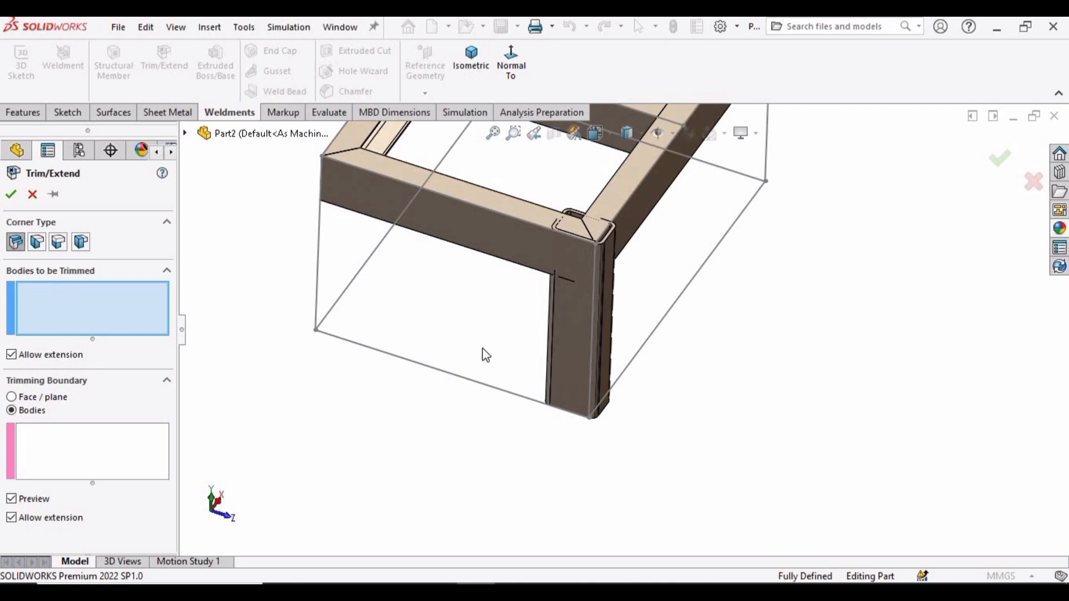
pyautogui.click(593, 335)
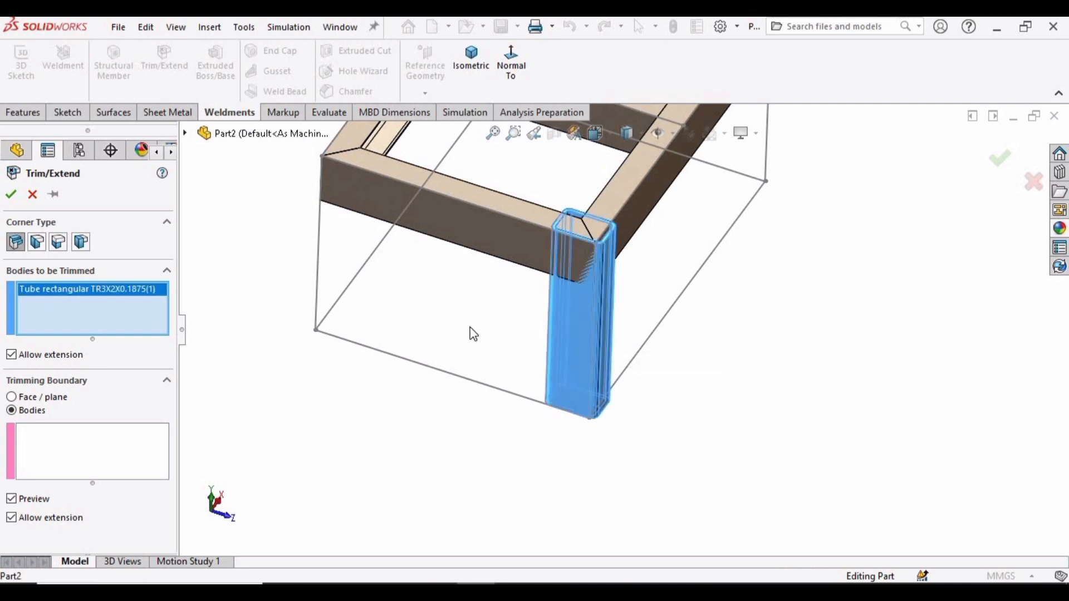
pyautogui.click(89, 455)
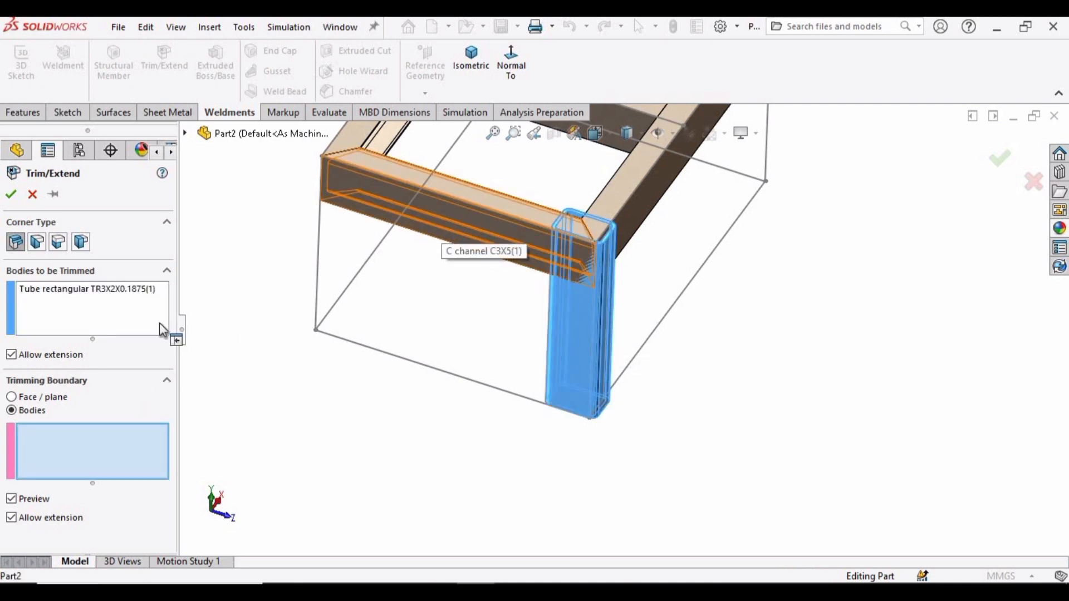
pyautogui.click(12, 397)
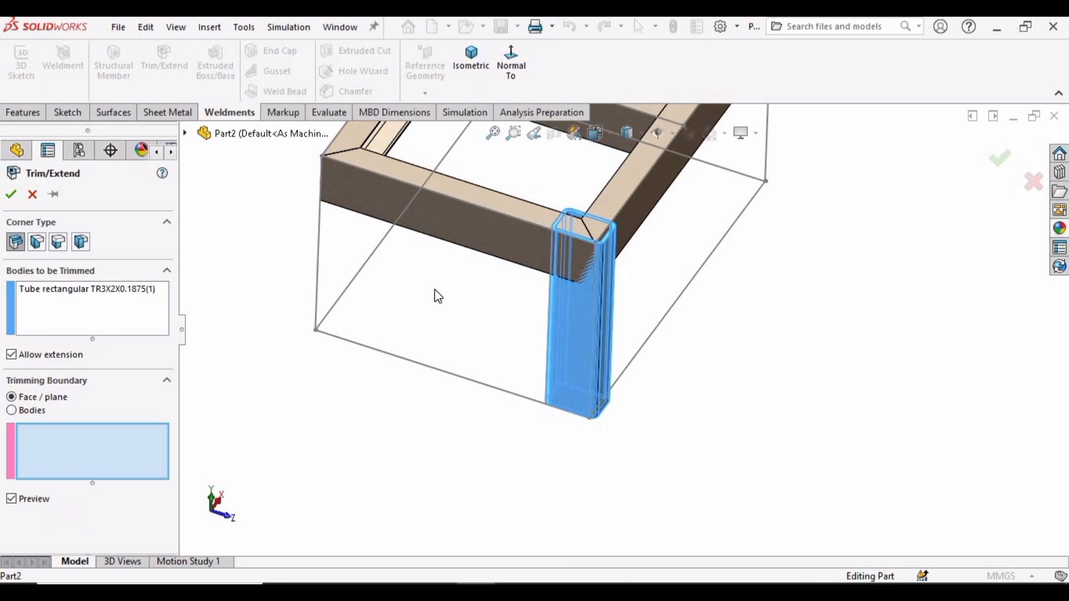
# - Trim the leg at the underside face of the short top channel, discarding the upper piece and keeping the lower one
pyautogui.moveTo(434, 296); pyautogui.dragTo(525, 210, button='middle')
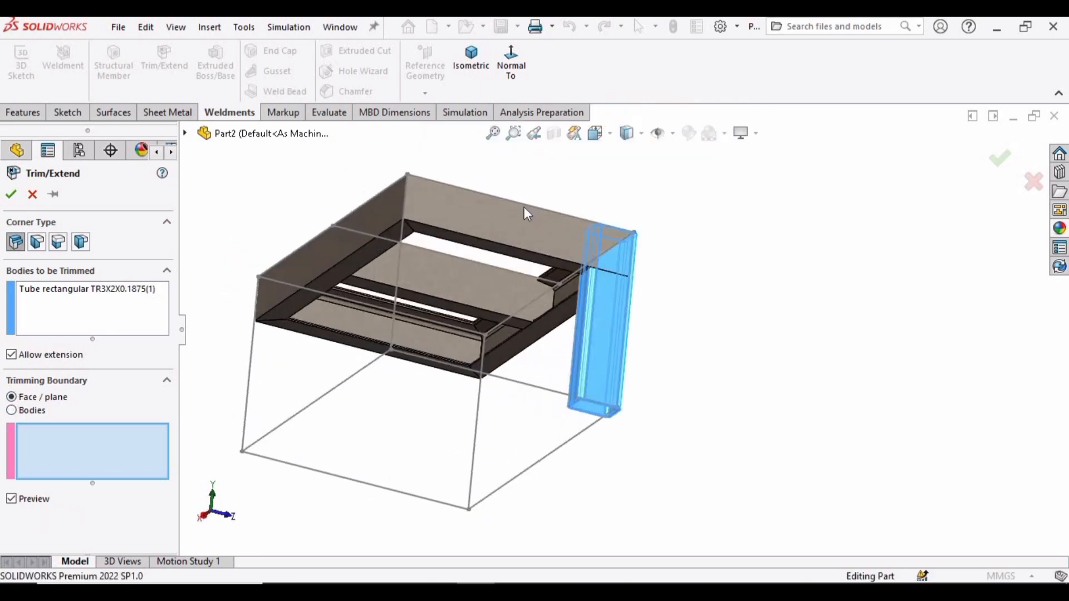
pyautogui.scroll(-5, 605, 249)
pyautogui.click(644, 292)
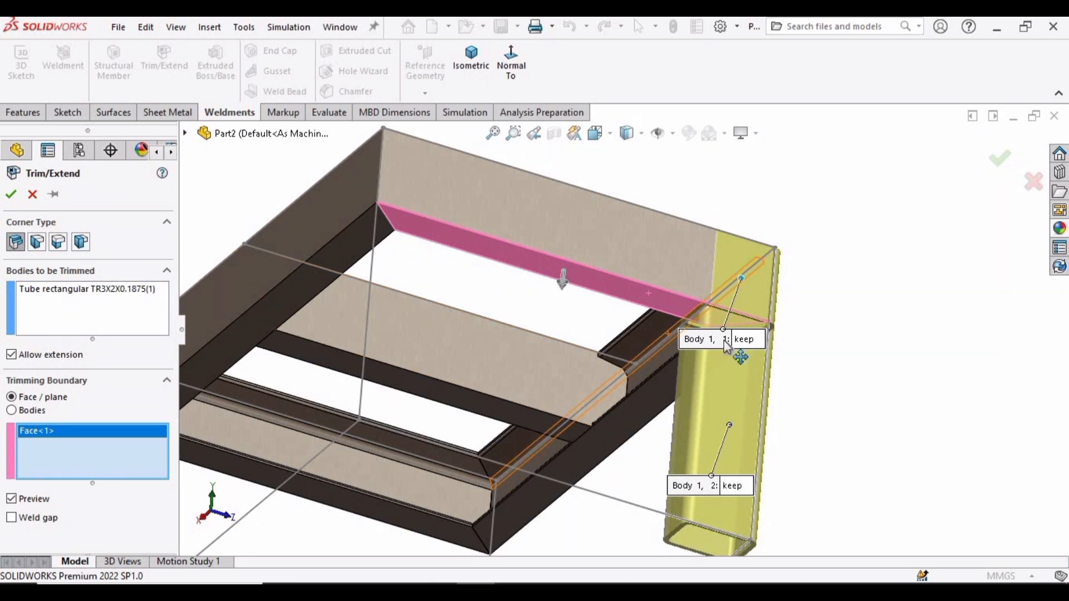
pyautogui.click(742, 340)
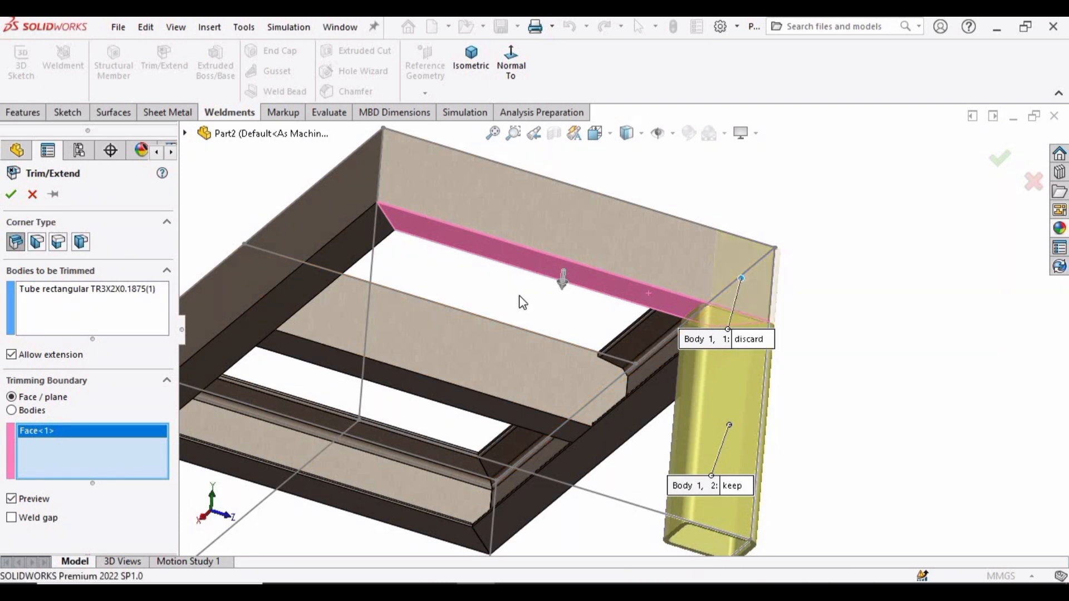
pyautogui.click(11, 196)
pyautogui.moveTo(744, 337); pyautogui.dragTo(510, 426, button='middle')
pyautogui.scroll(-3, 732, 334)
pyautogui.scroll(4, 735, 330)
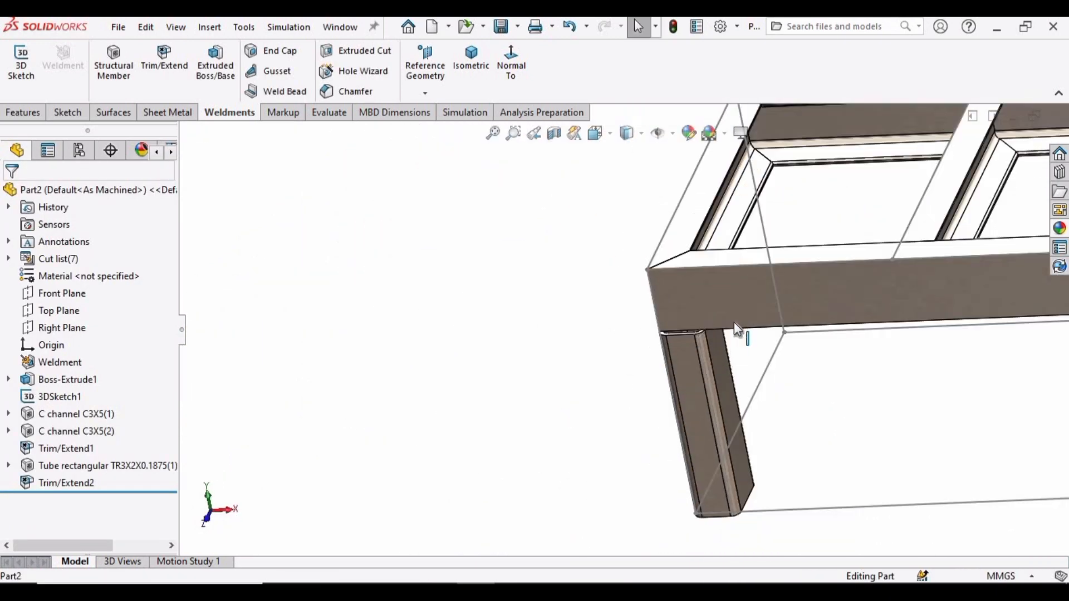
# - Create a reference plane midway between the outer faces of the two short top frame channels
pyautogui.scroll(1, 737, 330)
pyautogui.moveTo(737, 330); pyautogui.dragTo(824, 410, button='middle')
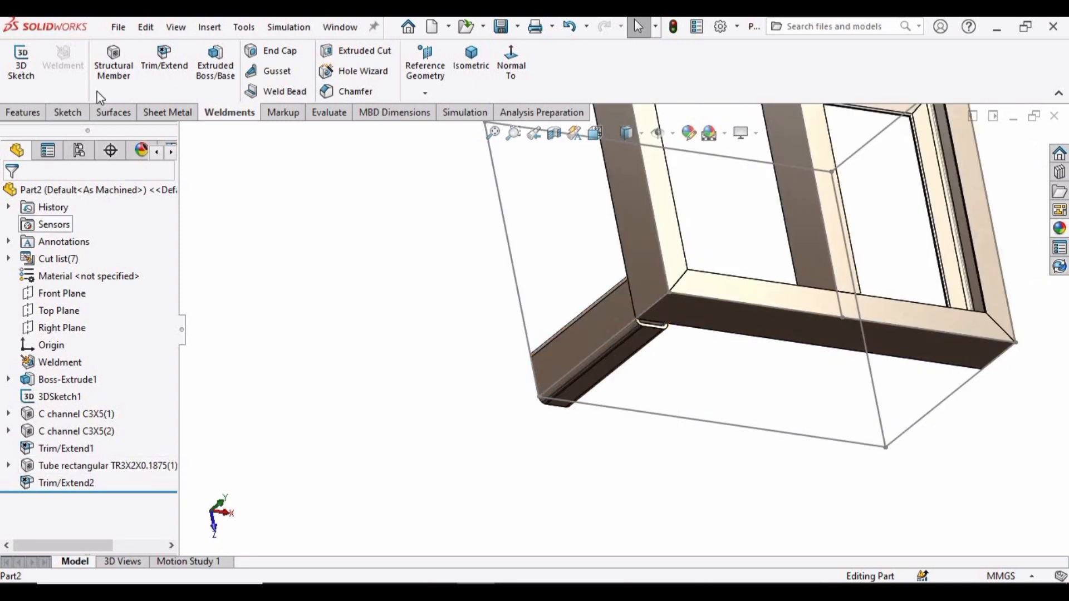
pyautogui.click(425, 92)
pyautogui.click(433, 113)
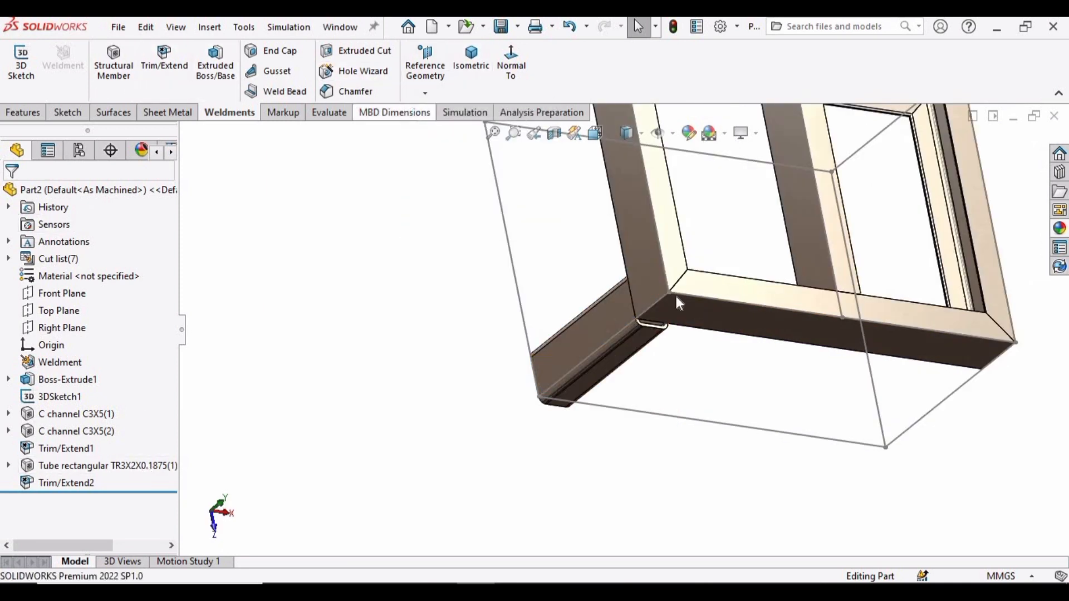
pyautogui.click(624, 225)
pyautogui.moveTo(922, 266); pyautogui.dragTo(790, 251, button='middle')
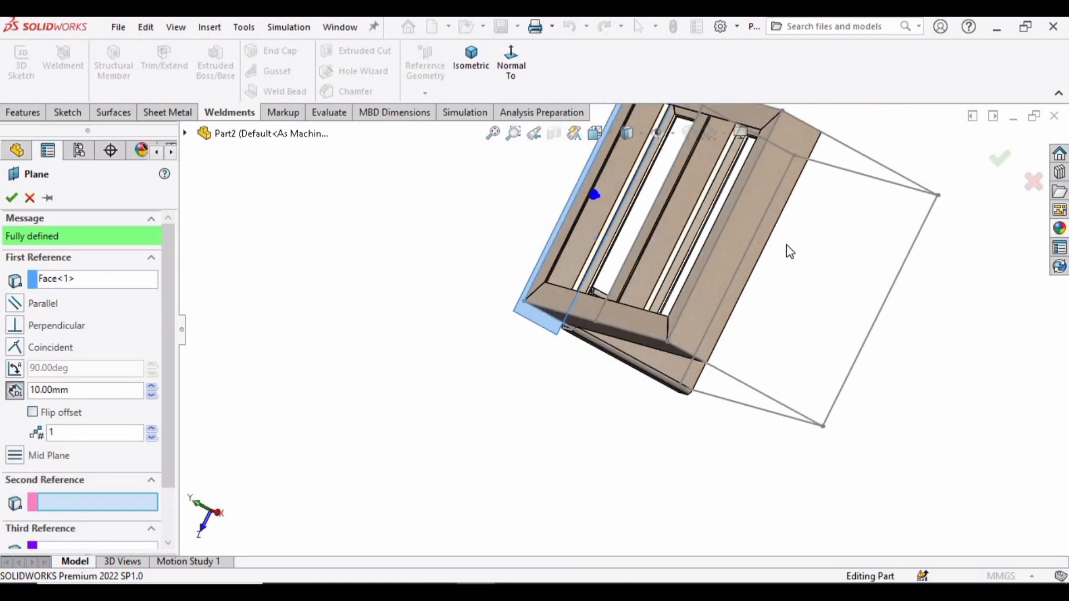
pyautogui.click(735, 225)
pyautogui.moveTo(642, 237); pyautogui.dragTo(188, 186, button='middle')
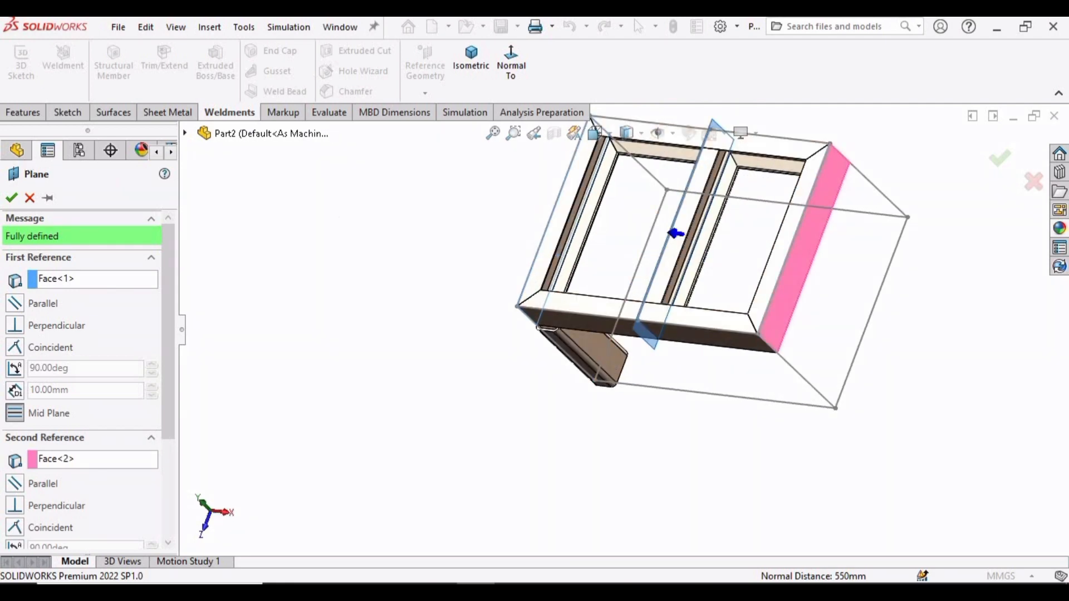
pyautogui.click(12, 197)
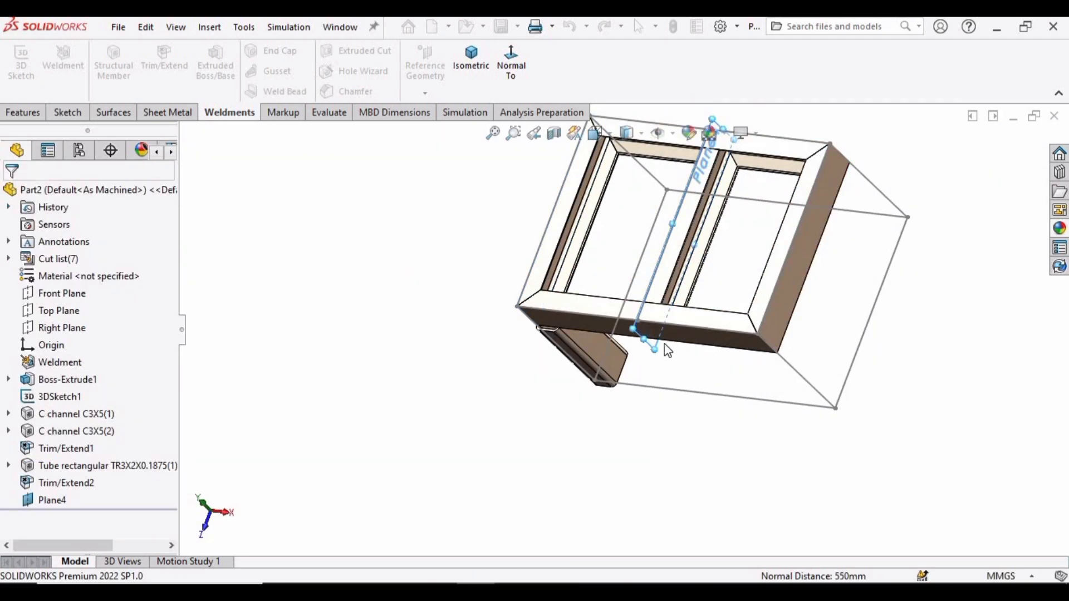
# - Create a reference plane midway between the outer faces of the two long top frame channels
pyautogui.moveTo(406, 282); pyautogui.dragTo(434, 167, button='middle')
pyautogui.click(425, 92)
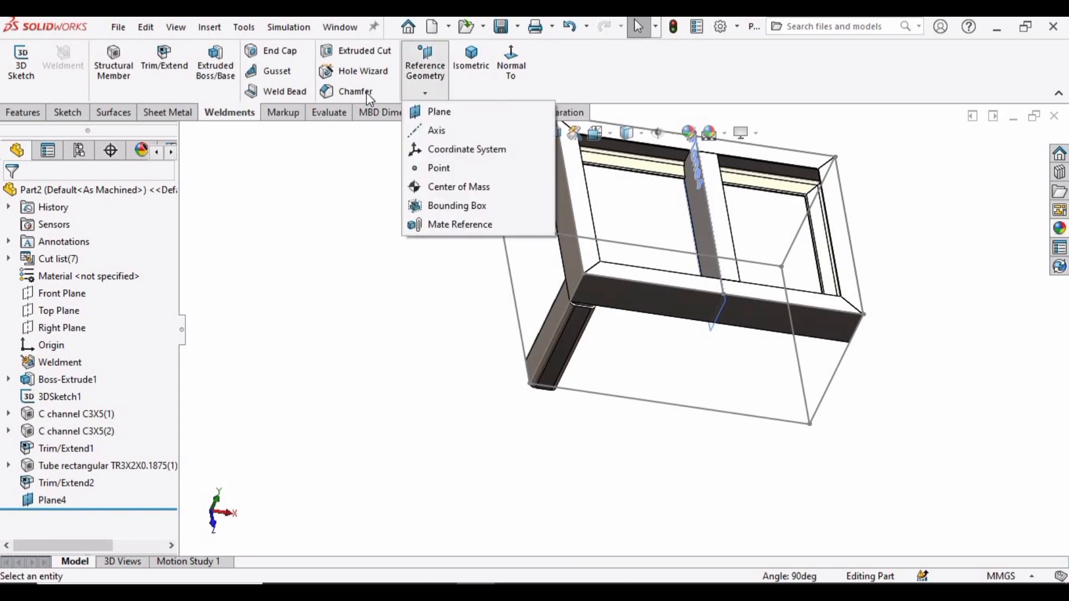
pyautogui.click(426, 93)
pyautogui.click(437, 111)
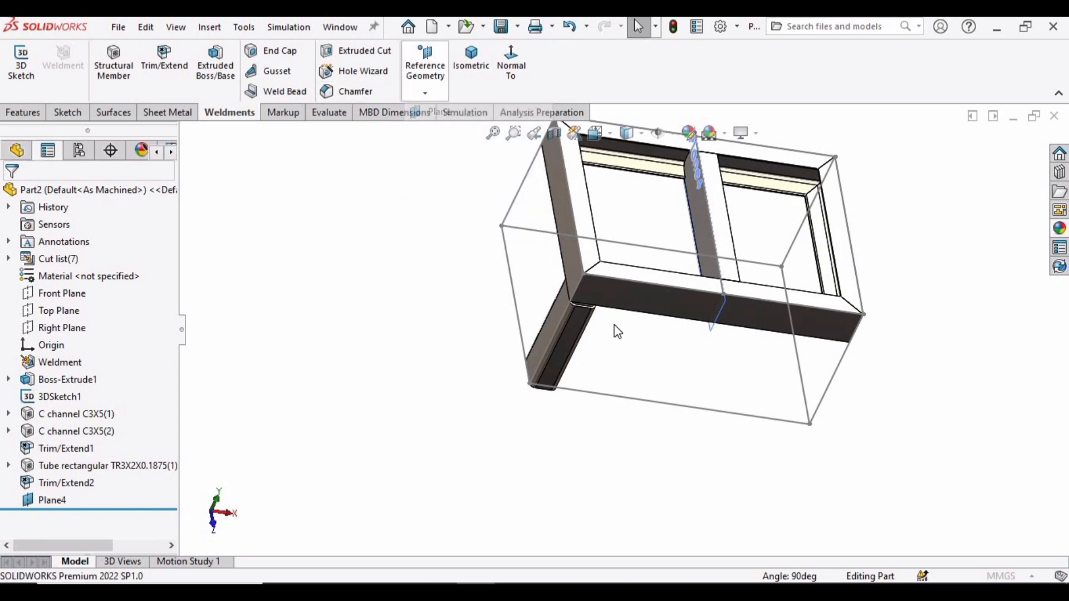
pyautogui.moveTo(618, 317); pyautogui.dragTo(605, 505, button='middle')
pyautogui.scroll(-3, 598, 252)
pyautogui.click(615, 331)
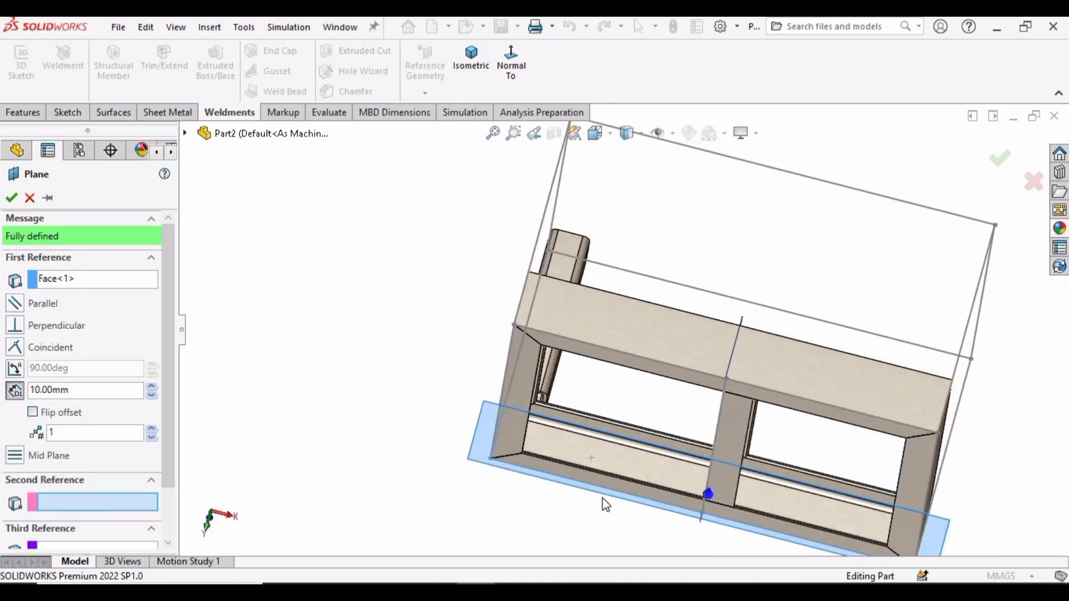
pyautogui.click(631, 335)
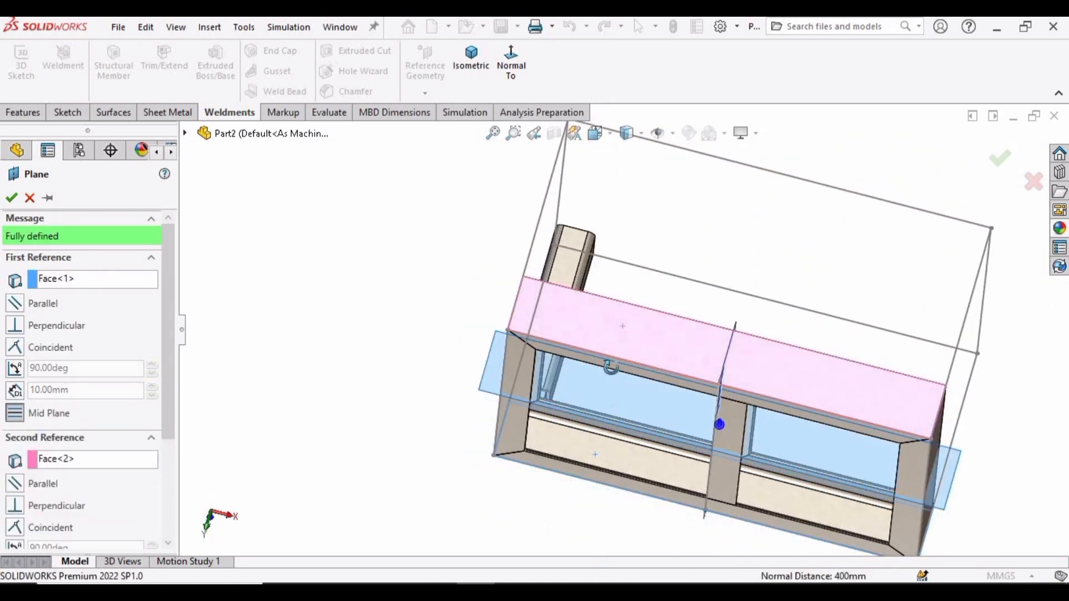
pyautogui.moveTo(611, 367); pyautogui.dragTo(737, 357, button='middle')
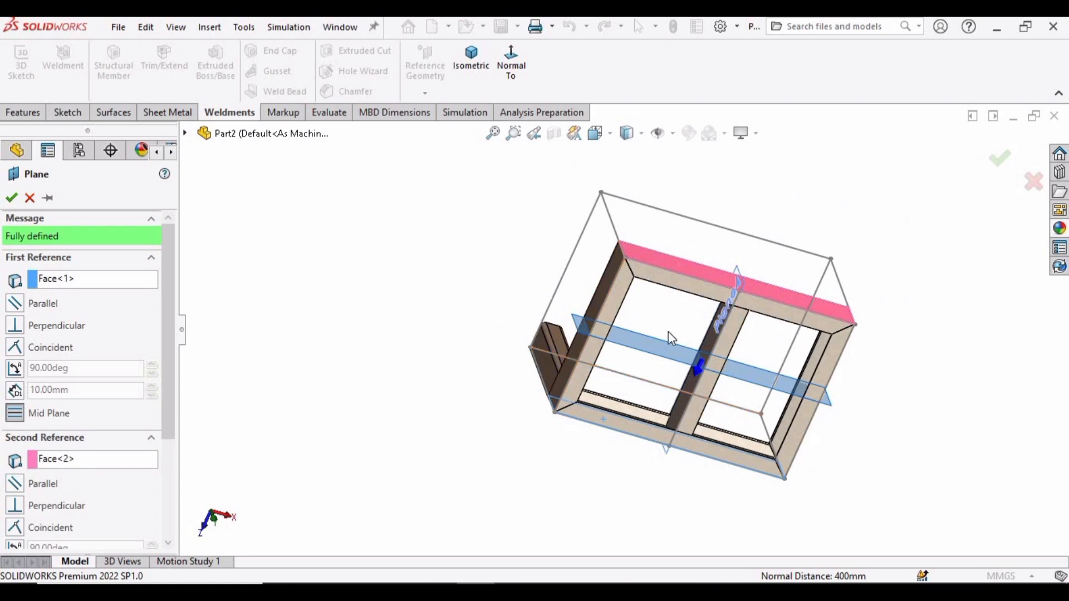
pyautogui.click(11, 199)
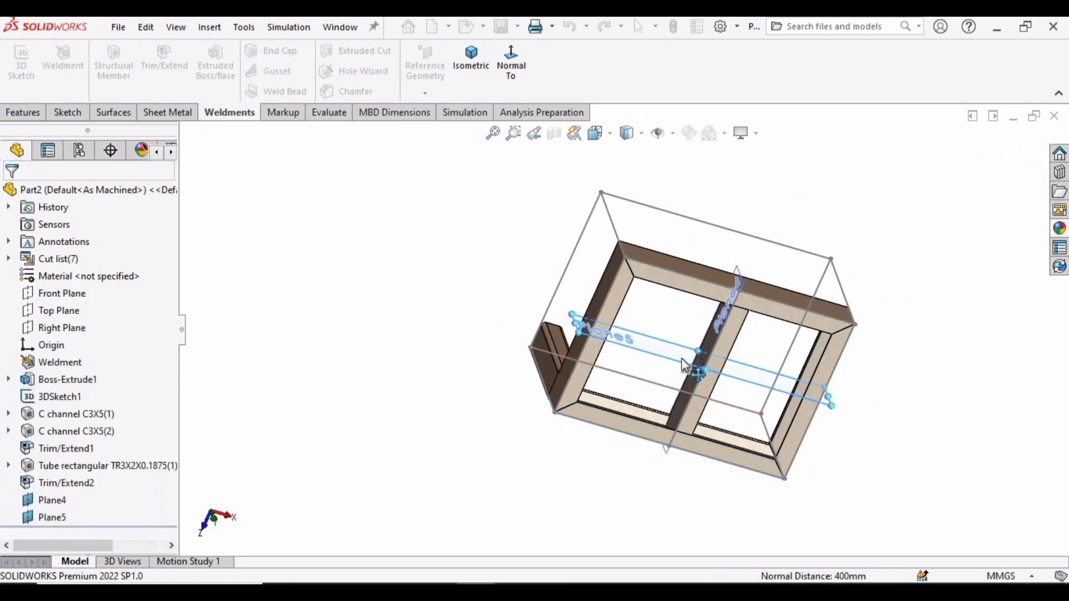
# - Mirror the trimmed rectangular tube leg as a body about Plane5 to the opposite long side of the frame
pyautogui.moveTo(625, 341); pyautogui.dragTo(568, 251, button='middle')
pyautogui.scroll(-2, 568, 251)
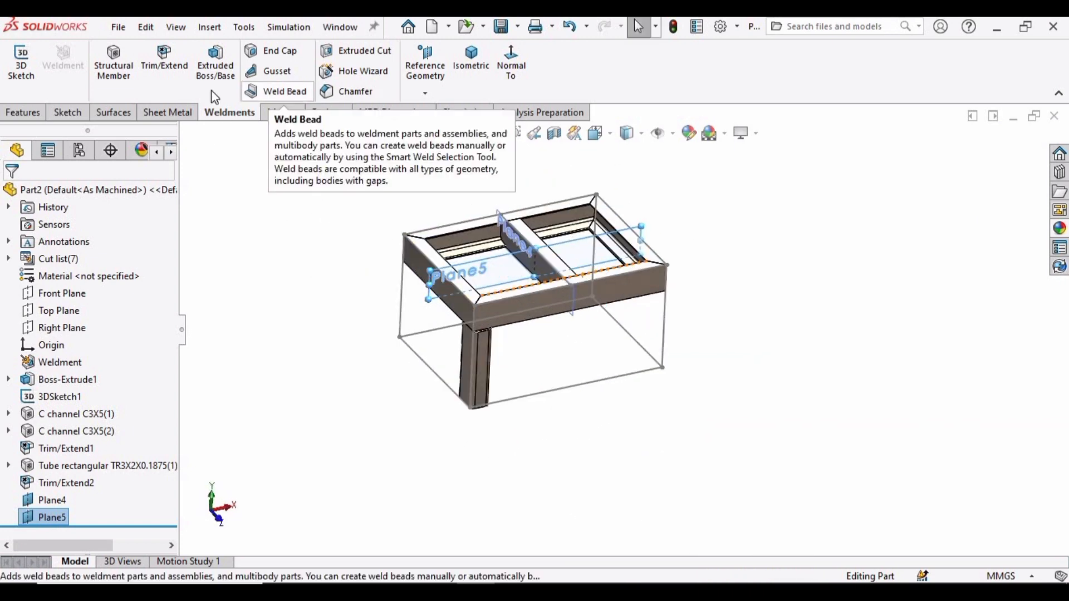
pyautogui.click(22, 113)
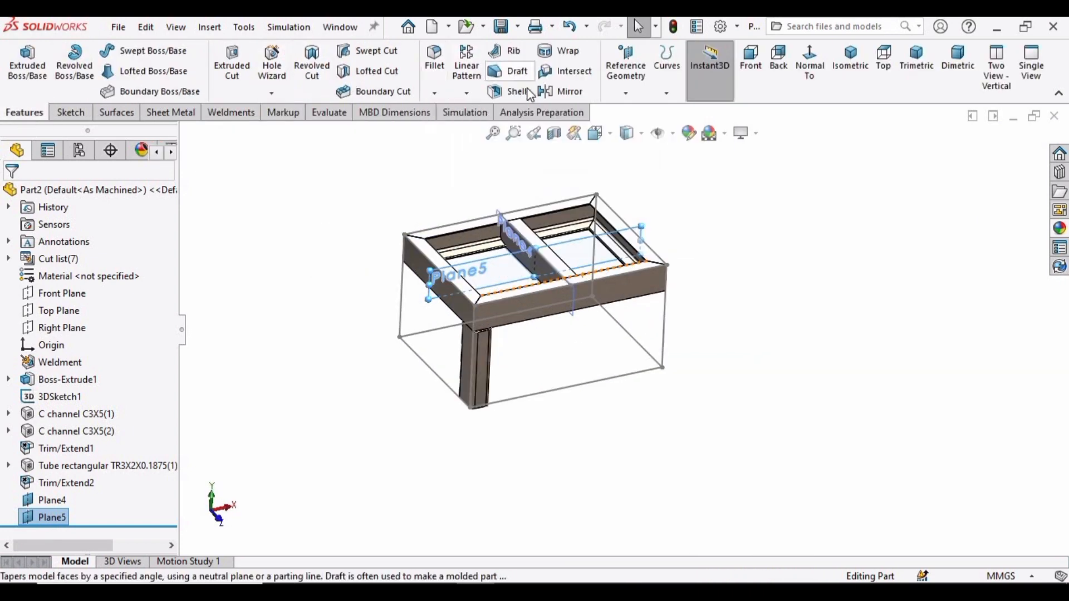
pyautogui.click(565, 91)
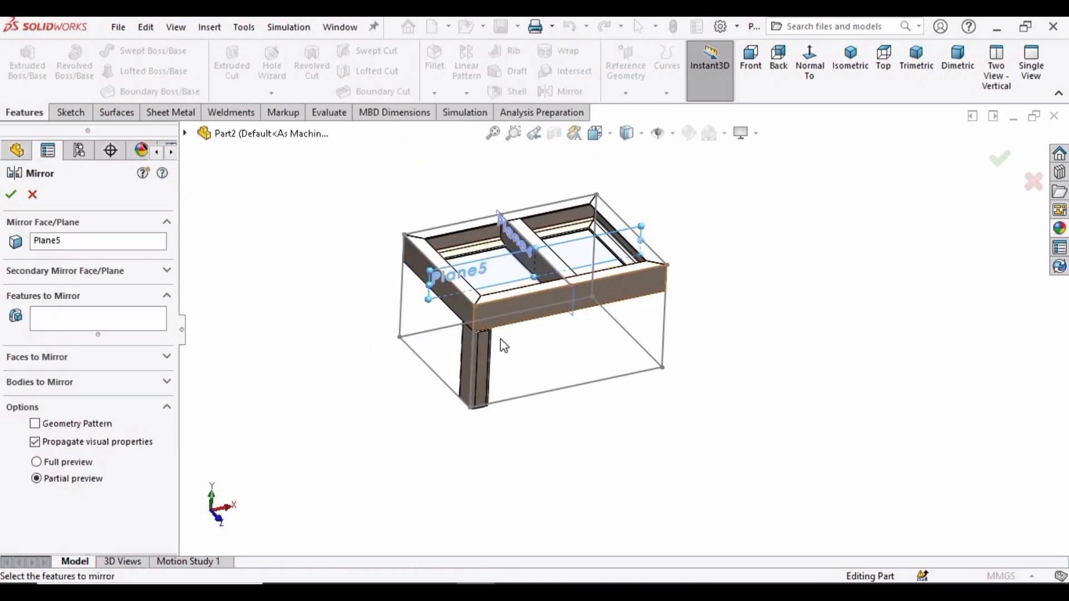
pyautogui.scroll(-2, 489, 348)
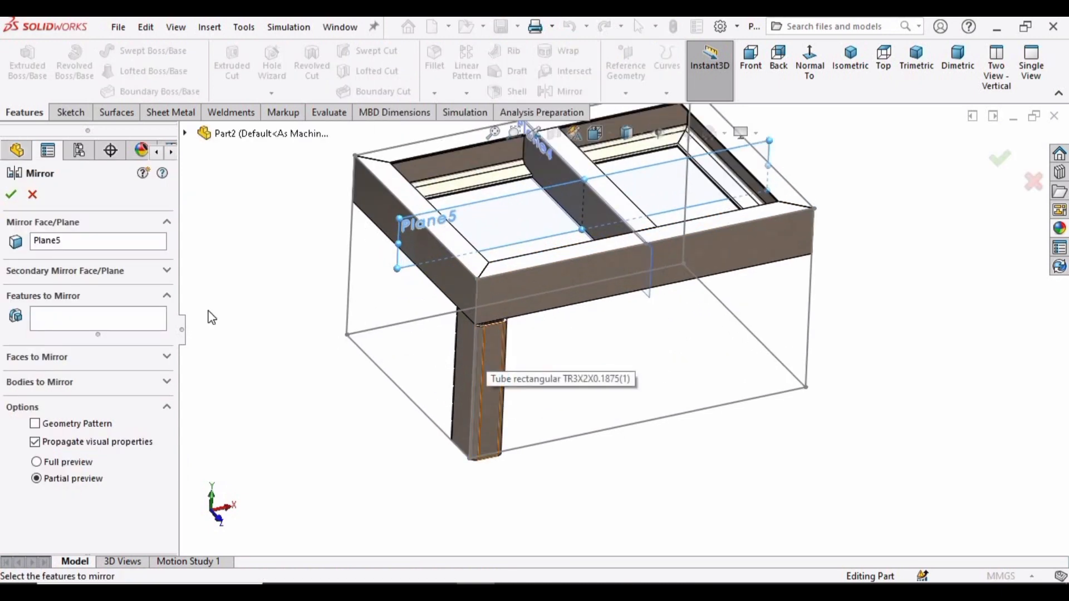
pyautogui.click(55, 240)
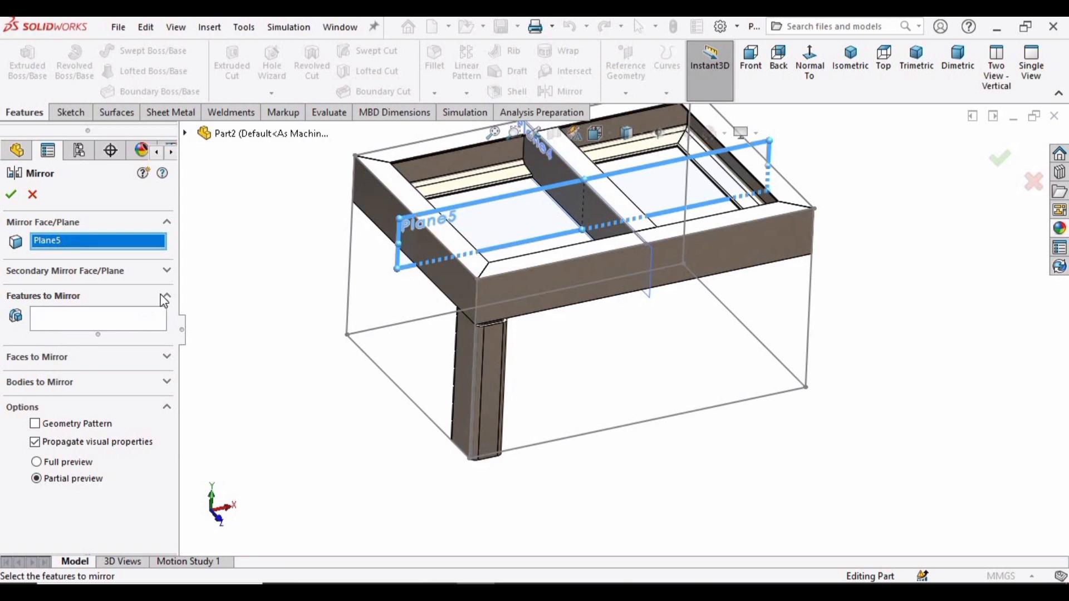
pyautogui.click(61, 382)
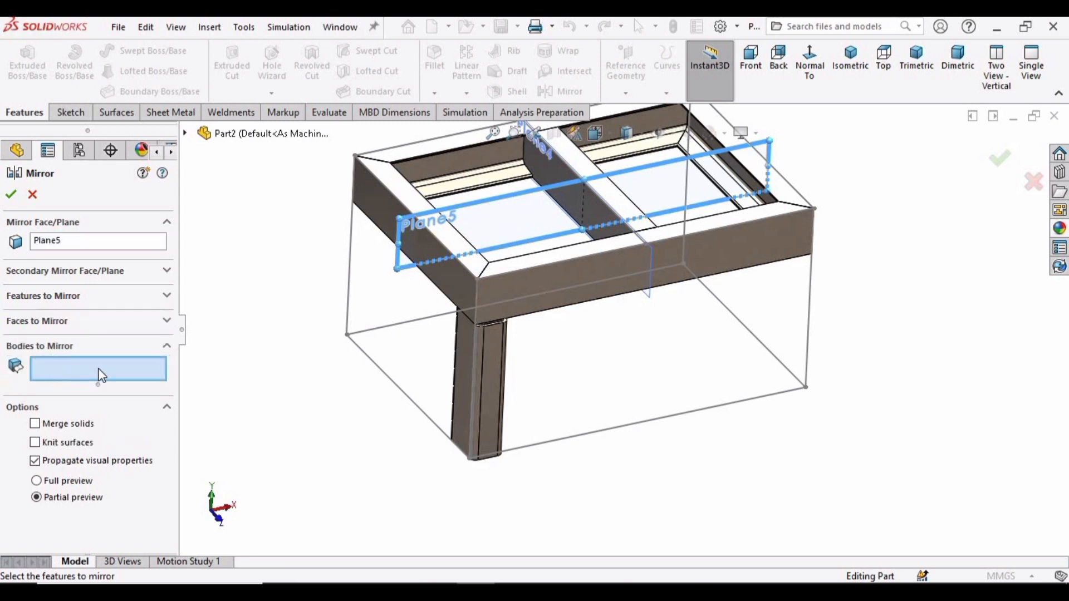
pyautogui.click(495, 386)
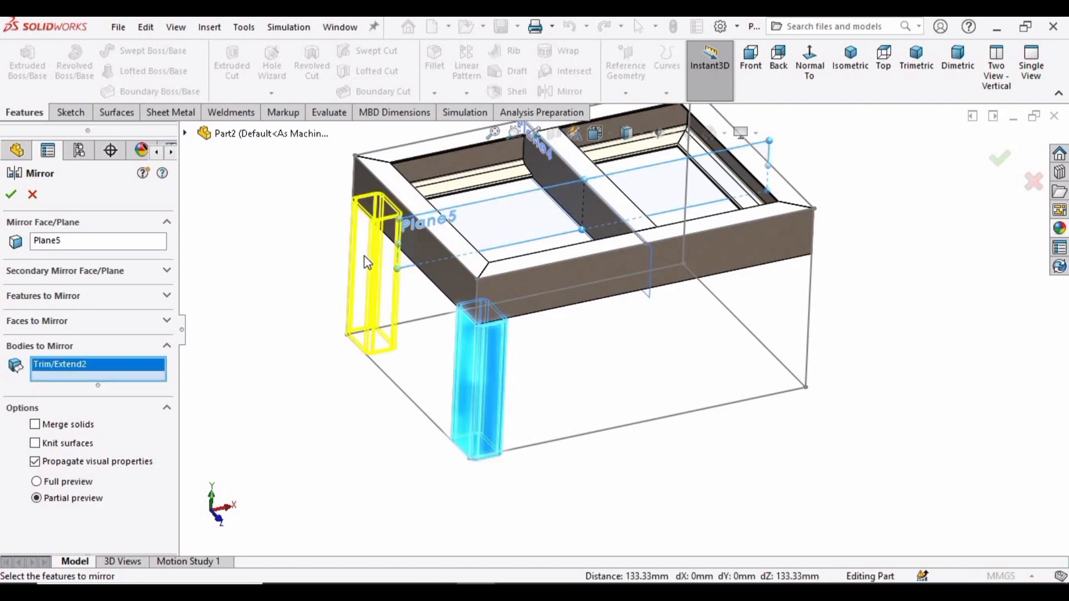
pyautogui.moveTo(379, 256); pyautogui.dragTo(20, 211, button='middle')
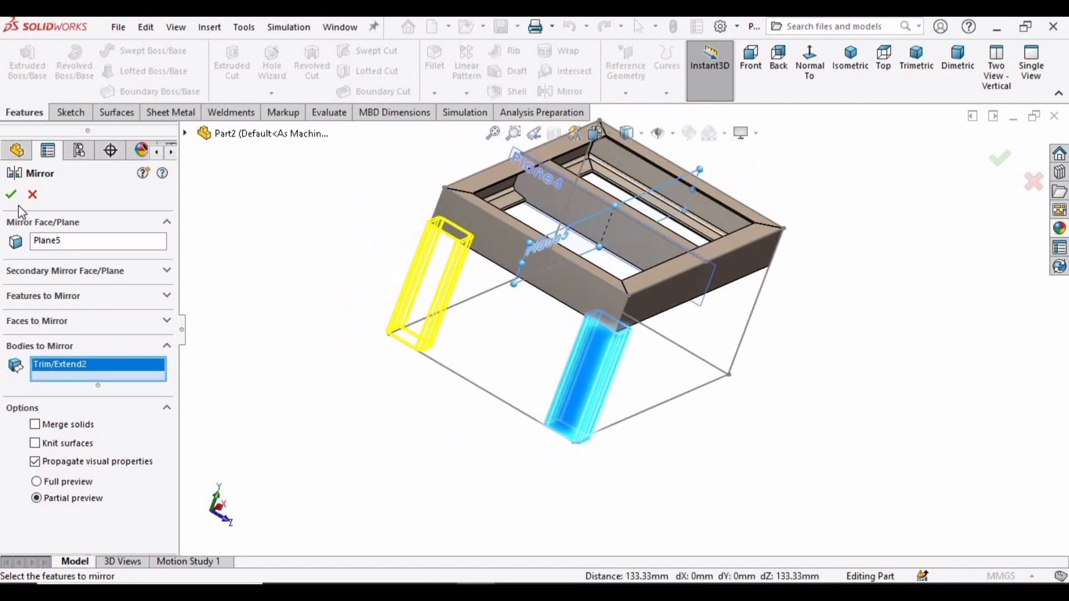
pyautogui.click(12, 195)
# - Set up a second Mirror with Plane4 as the mirror plane and remove Mirror1 from the features to mirror
pyautogui.scroll(-6, 460, 230)
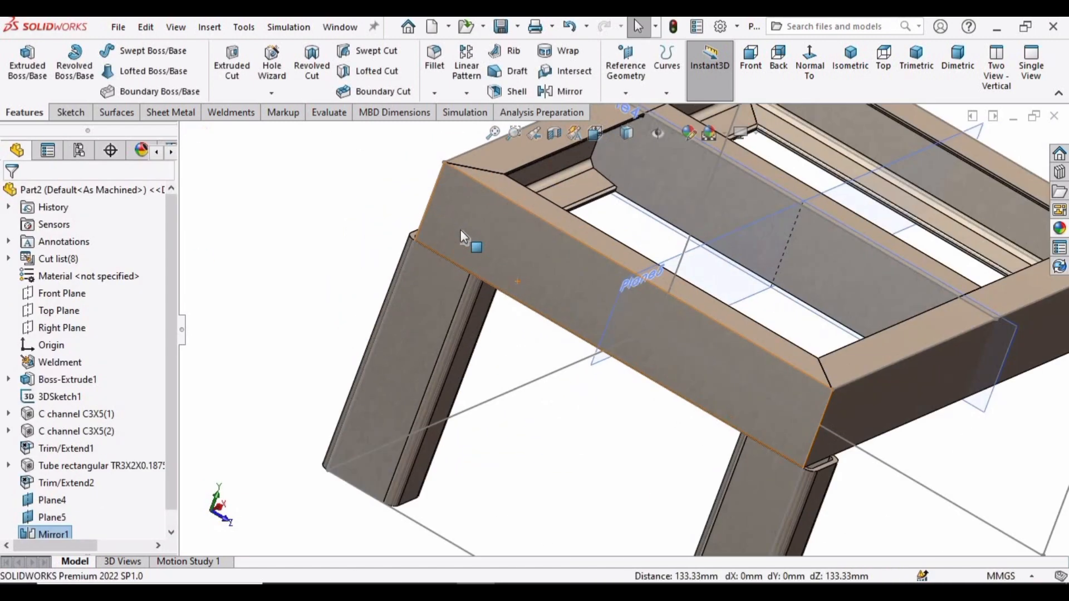
pyautogui.scroll(6, 490, 301)
pyautogui.moveTo(663, 410); pyautogui.dragTo(580, 345, button='middle')
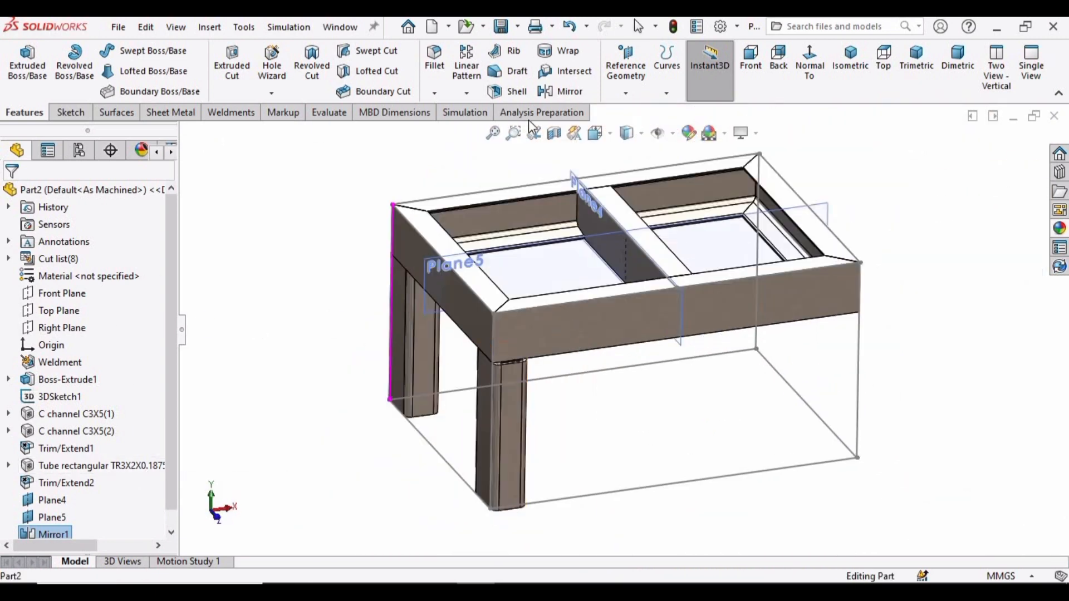
pyautogui.click(558, 91)
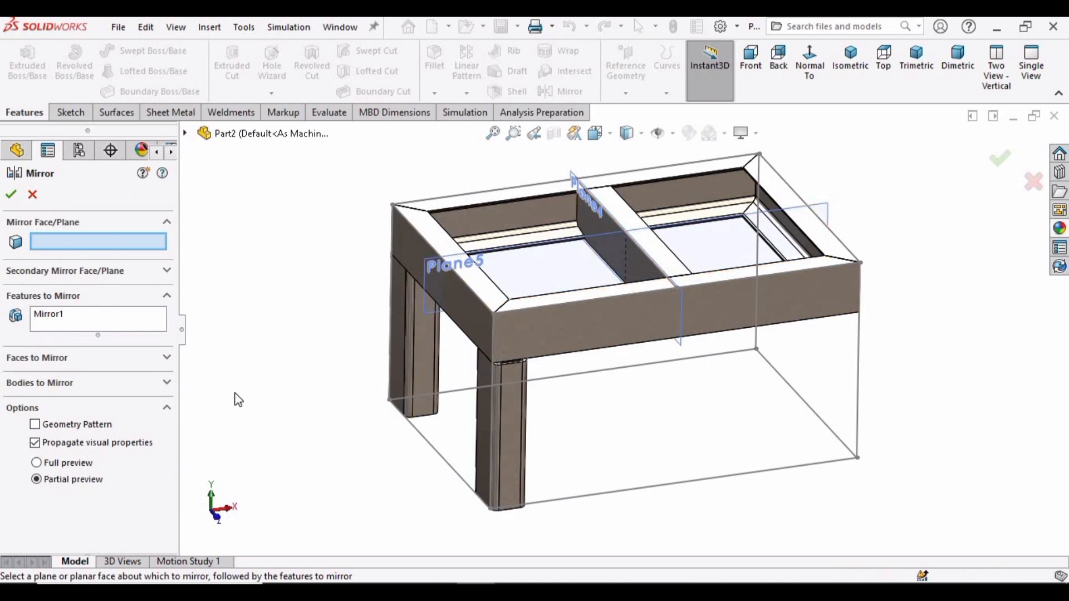
pyautogui.click(238, 443)
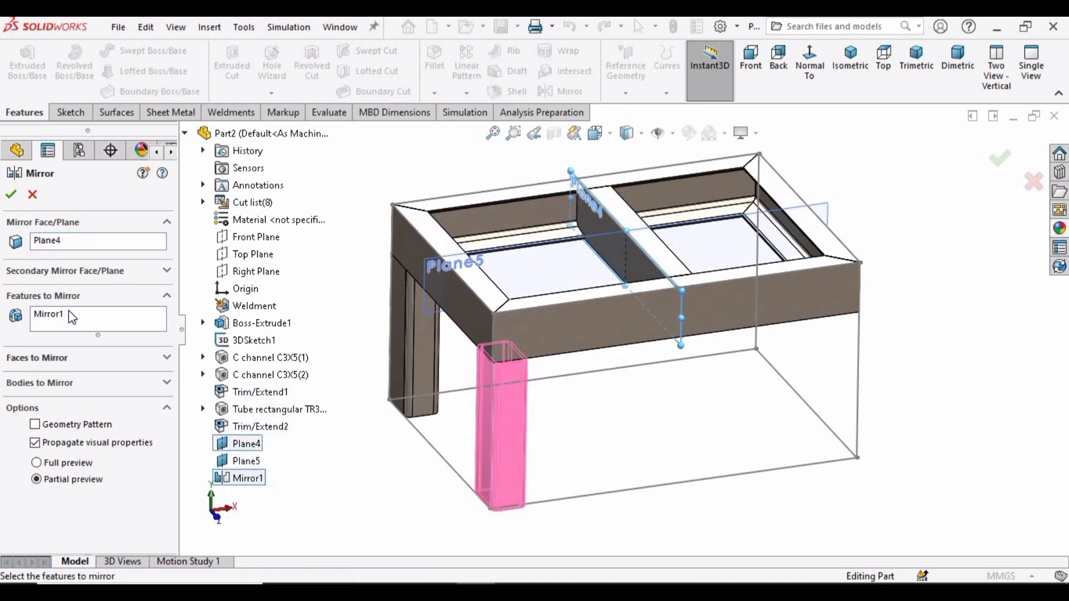
pyautogui.click(84, 316)
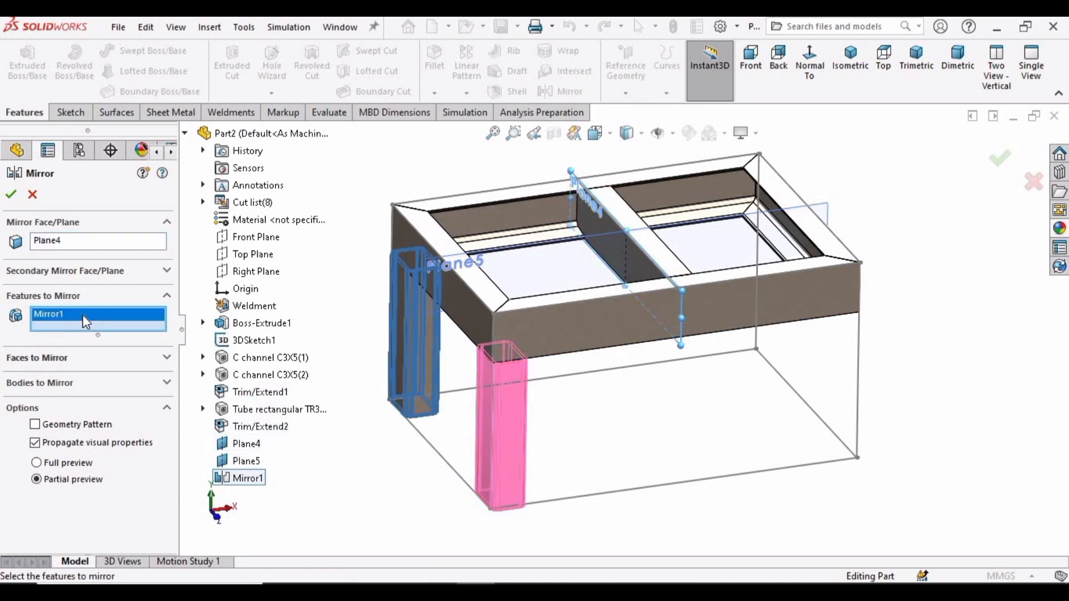
pyautogui.press('Delete')
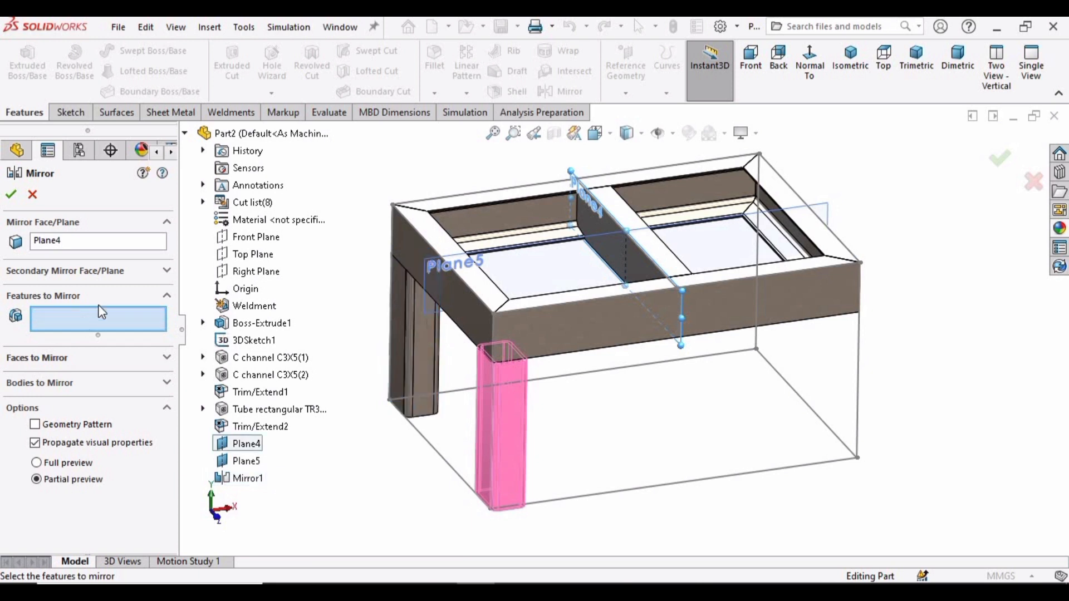
# - Mirror the original leg and its mirrored copy as bodies about Plane4 to the other short side of the frame
pyautogui.click(166, 295)
pyautogui.click(53, 346)
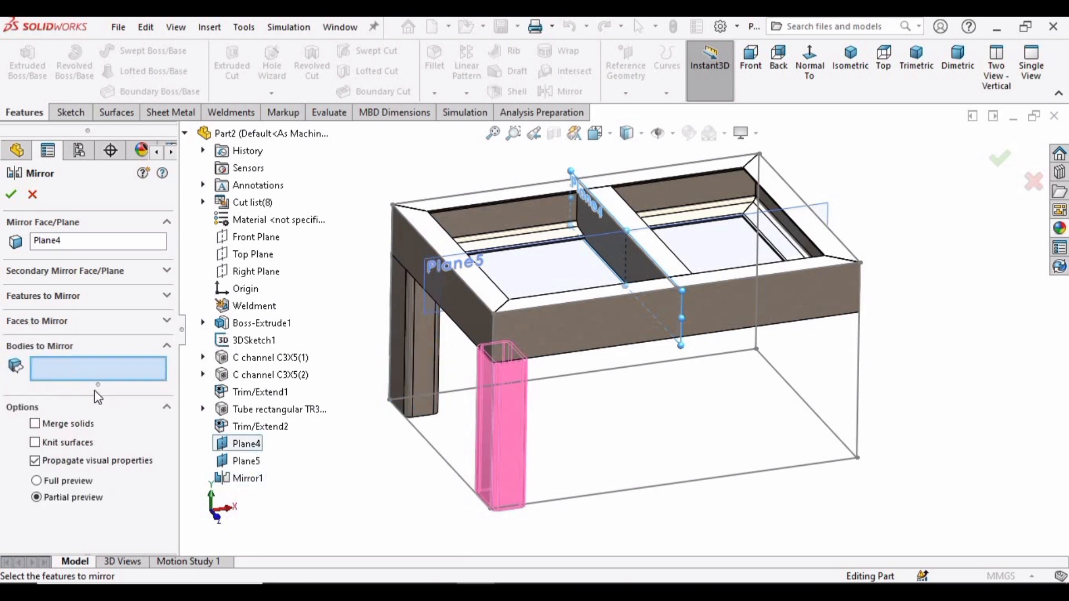
pyautogui.click(506, 443)
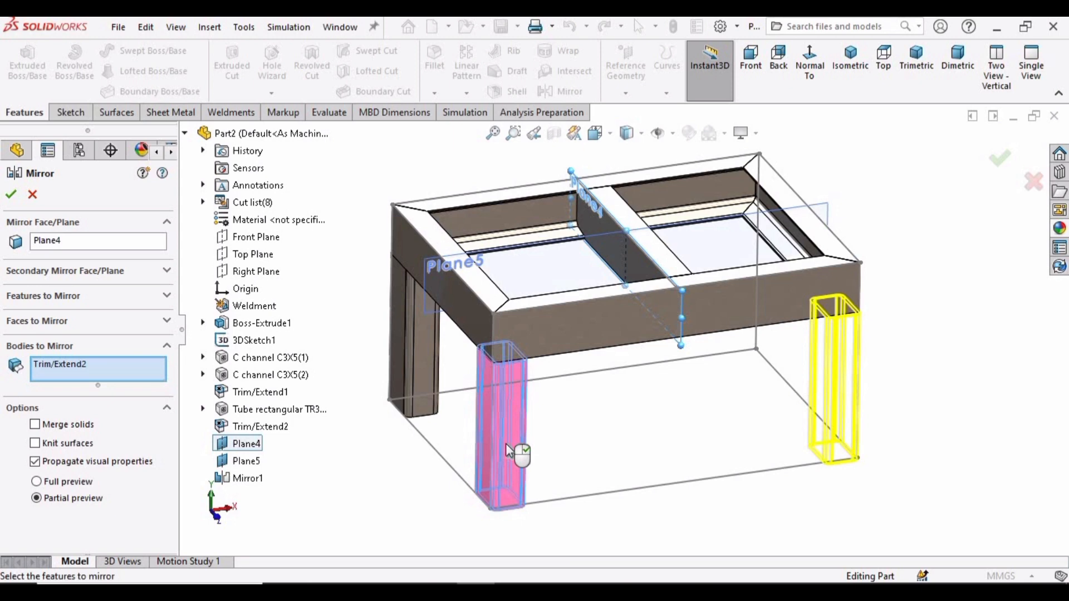
pyautogui.click(409, 379)
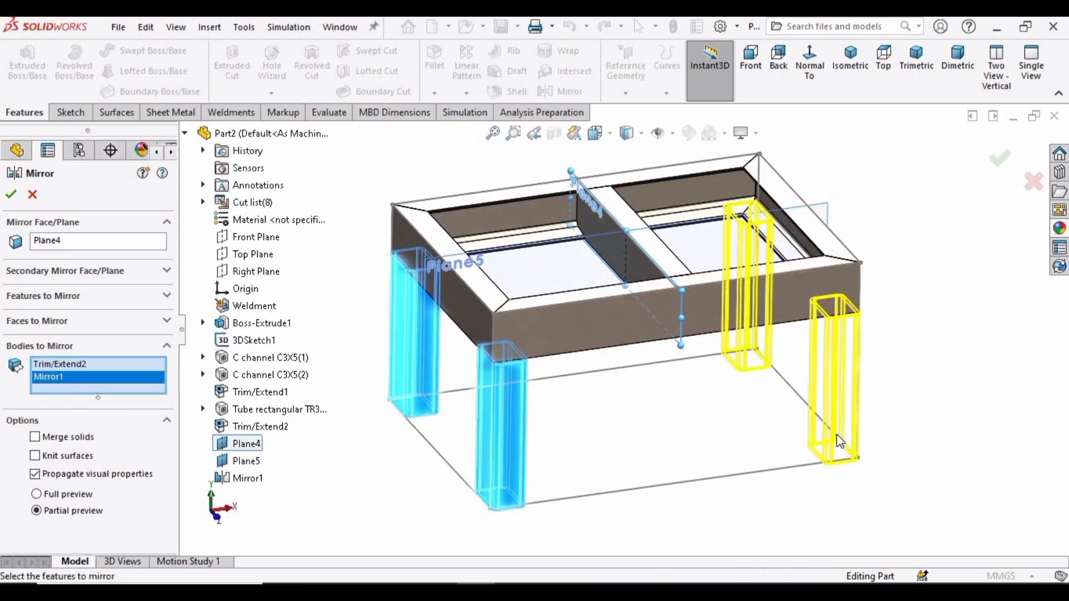
pyautogui.click(14, 195)
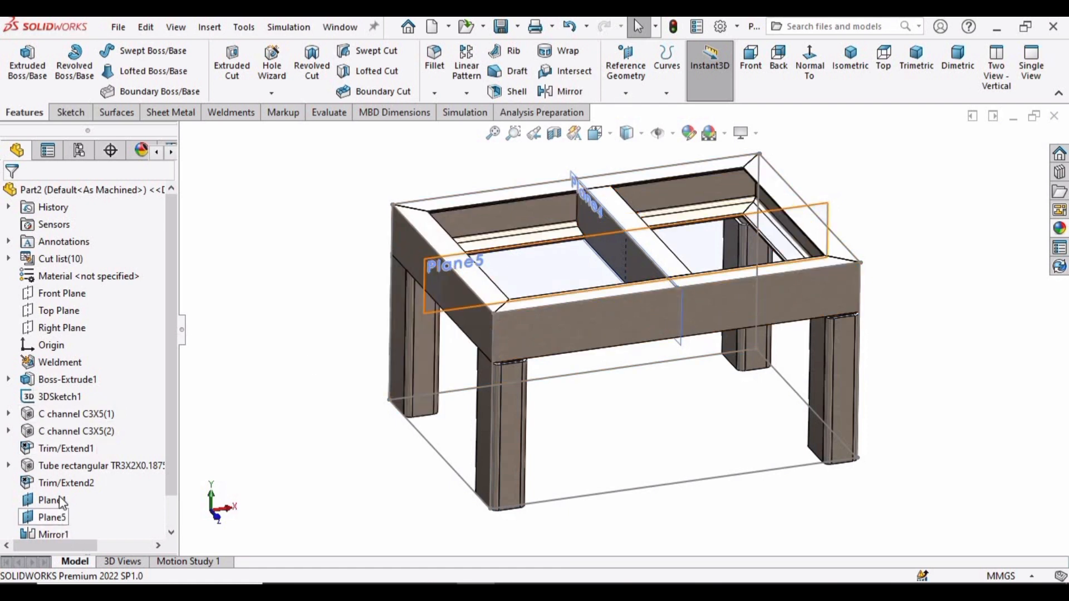
# - Hide the reference planes Plane4 and Plane5
pyautogui.press('f')
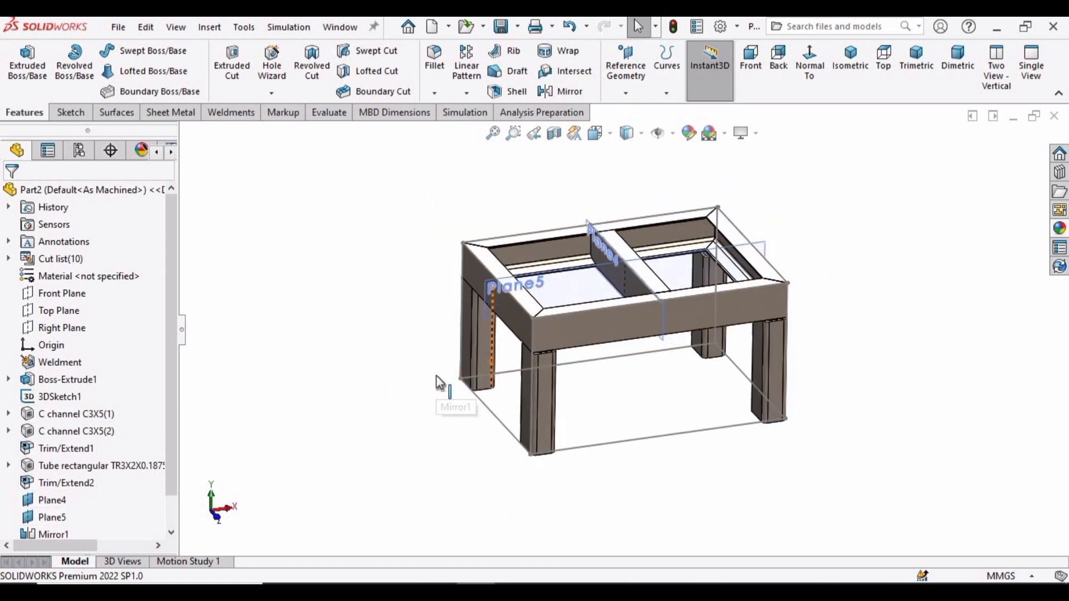
pyautogui.click(46, 502)
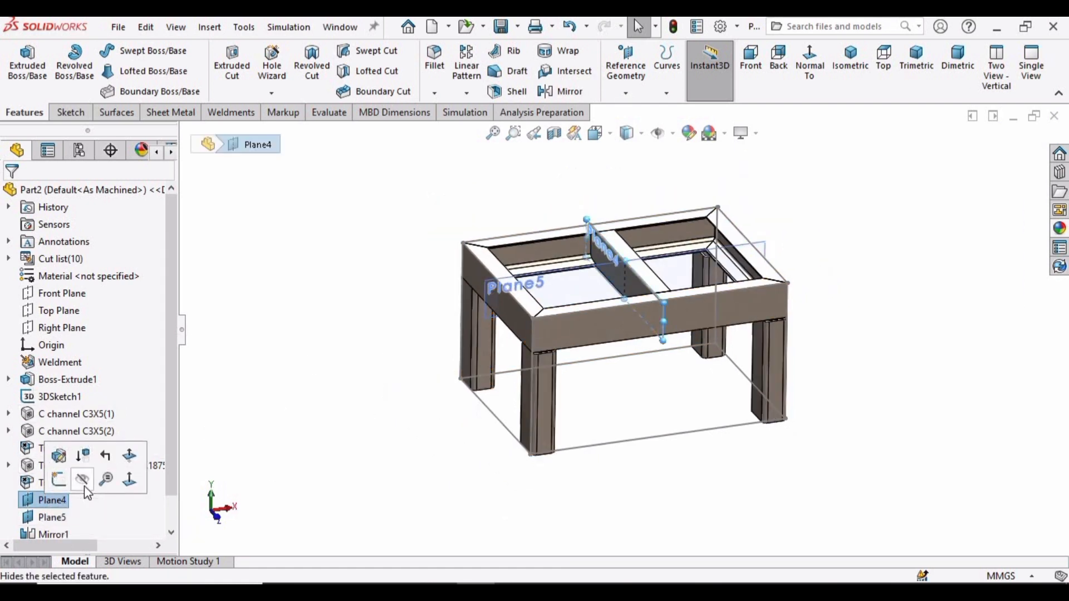
pyautogui.click(85, 486)
pyautogui.click(46, 517)
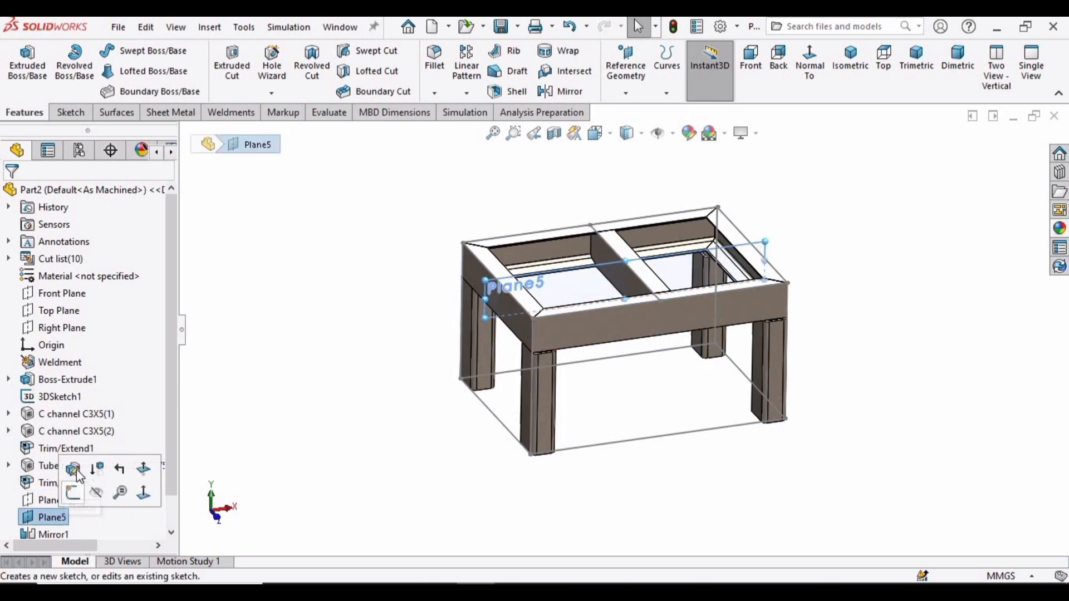
pyautogui.click(87, 493)
pyautogui.click(591, 500)
# - Hide the 3D box sketch around the frame
pyautogui.scroll(-3, 688, 374)
pyautogui.scroll(3, 623, 348)
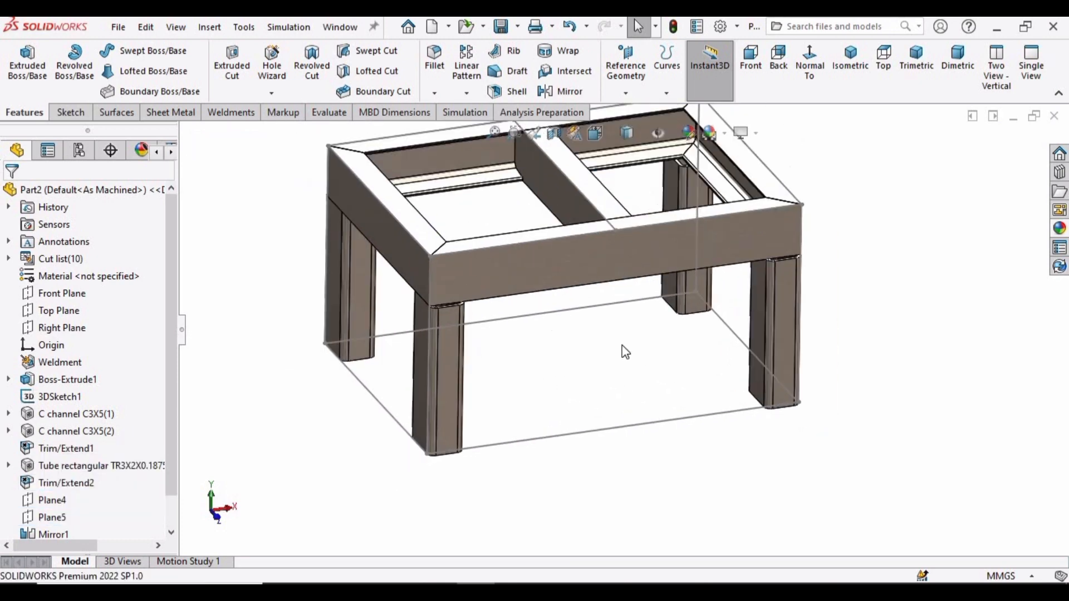
pyautogui.click(618, 397)
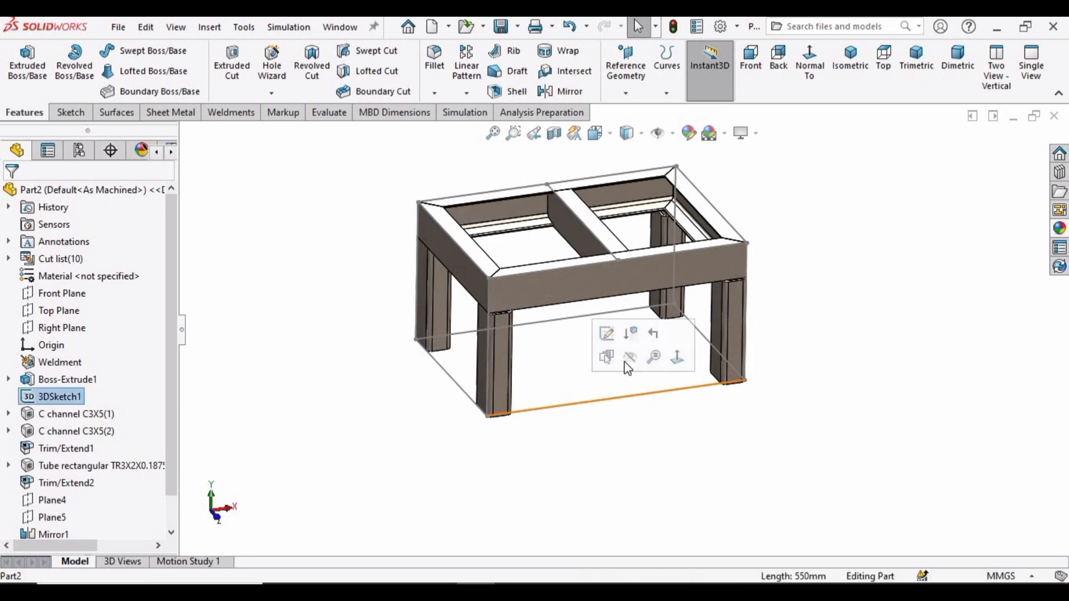
pyautogui.click(626, 356)
pyautogui.scroll(2, 565, 287)
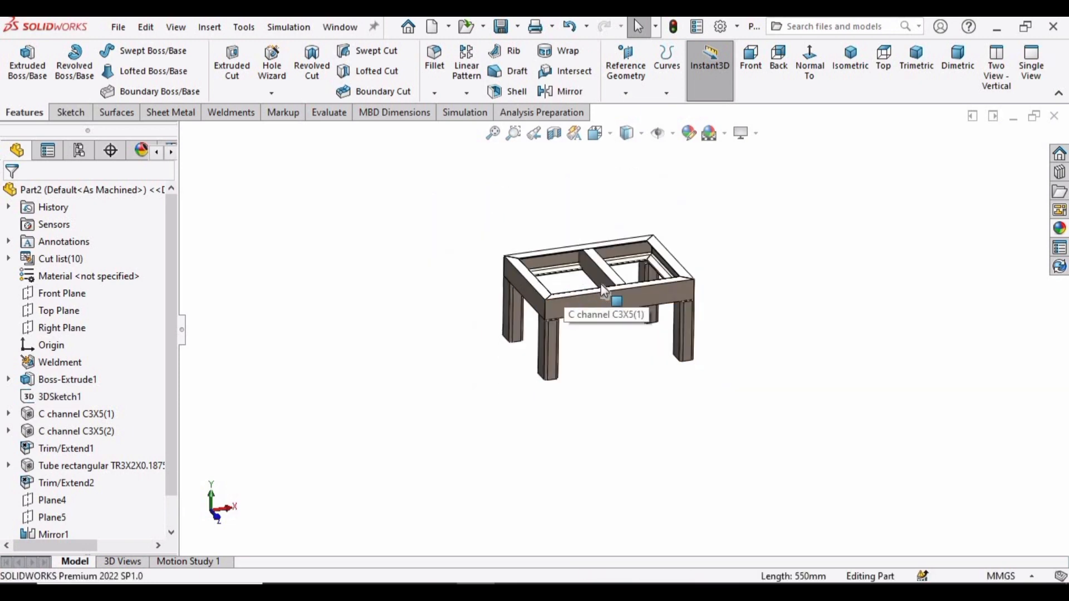
# - Review the whole table frame and set it to the isometric view
pyautogui.scroll(-5, 613, 273)
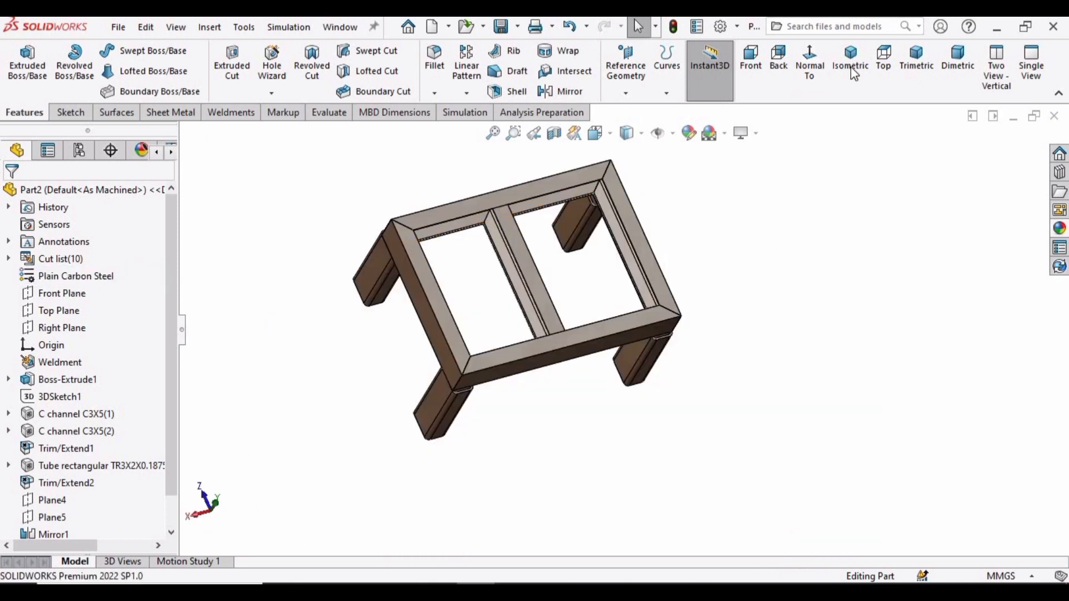
pyautogui.click(850, 56)
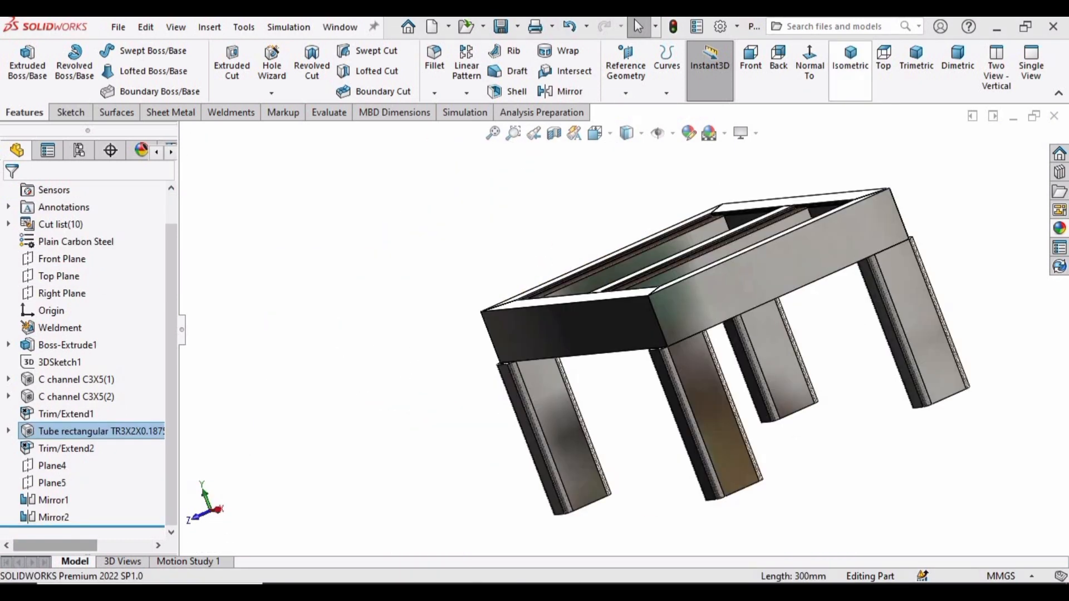
pyautogui.click(850, 58)
pyautogui.scroll(-1, 601, 333)
pyautogui.scroll(2, 601, 333)
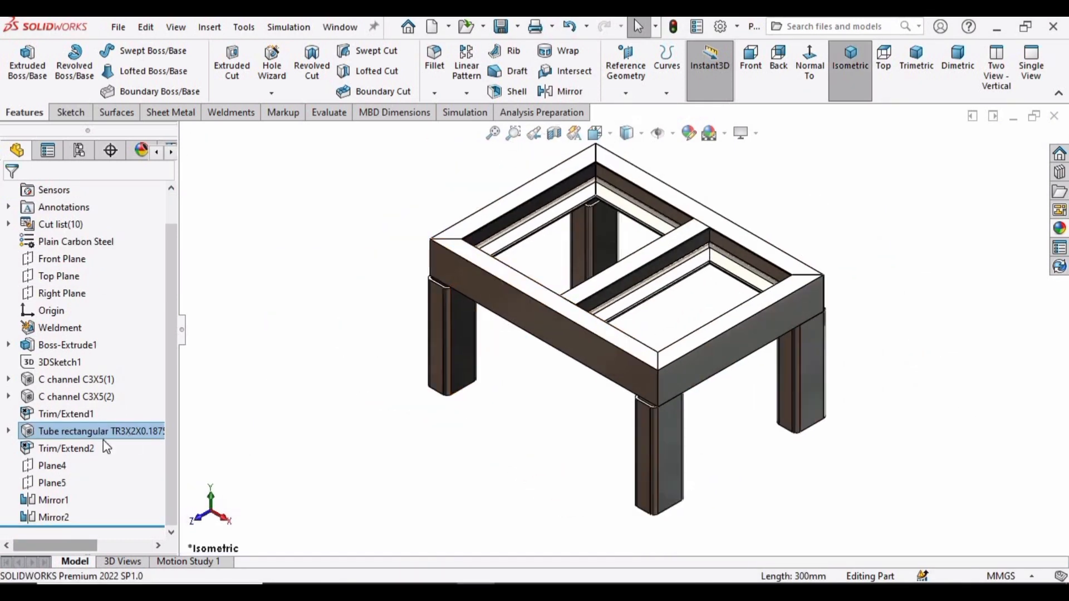
# - Edit the rectangular tube leg and relocate its profile so the outer virtual corner point lies on the path line
pyautogui.rightClick(75, 436)
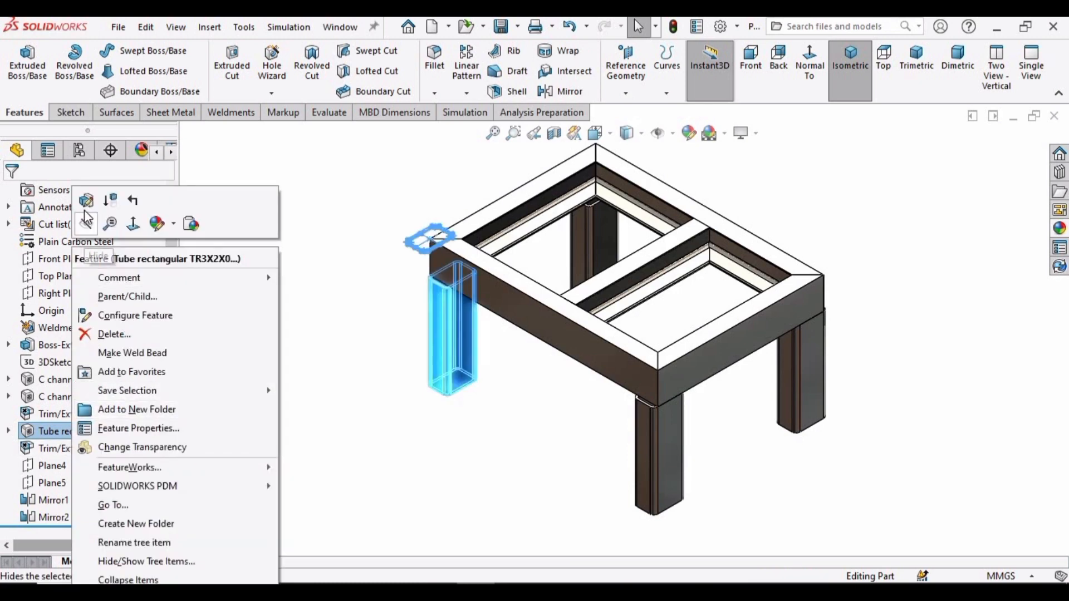
pyautogui.click(144, 241)
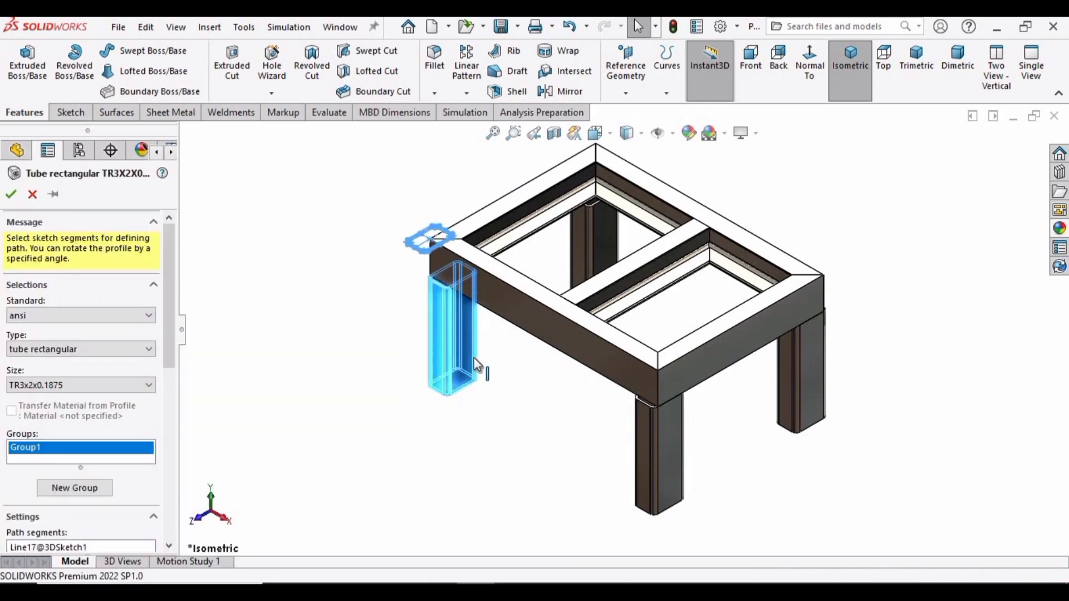
pyautogui.scroll(-2, 450, 301)
pyautogui.moveTo(450, 302); pyautogui.dragTo(568, 287, button='middle')
pyautogui.scroll(-3, 447, 192)
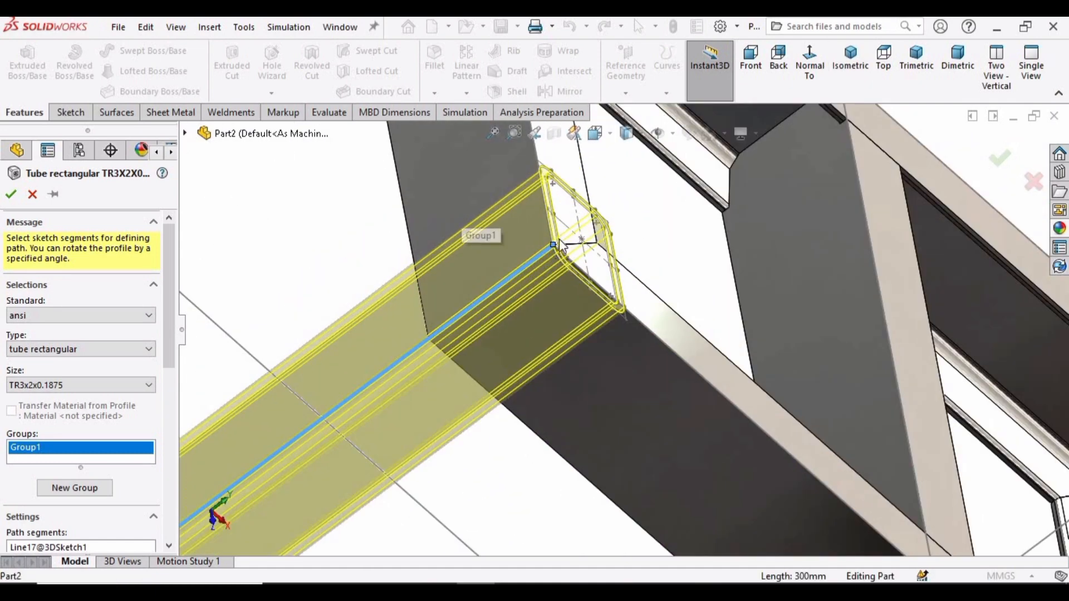
pyautogui.moveTo(449, 196)
pyautogui.mouseDown(button='middle')
pyautogui.moveTo(491, 279)
pyautogui.moveTo(479, 320)
pyautogui.moveTo(445, 334)
pyautogui.mouseUp(button='middle')
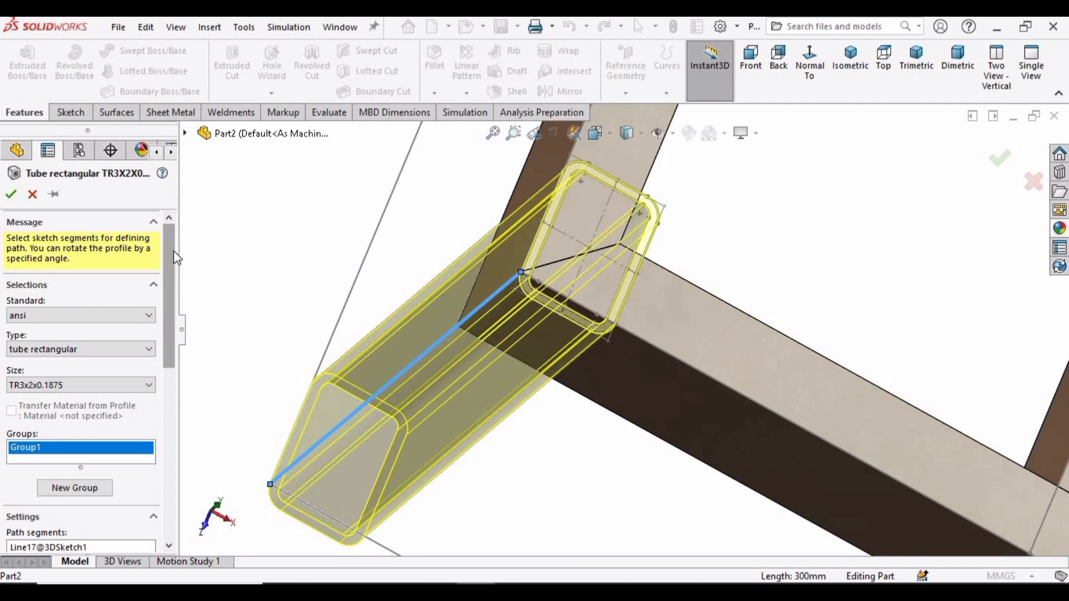
pyautogui.moveTo(169, 361); pyautogui.dragTo(171, 535)
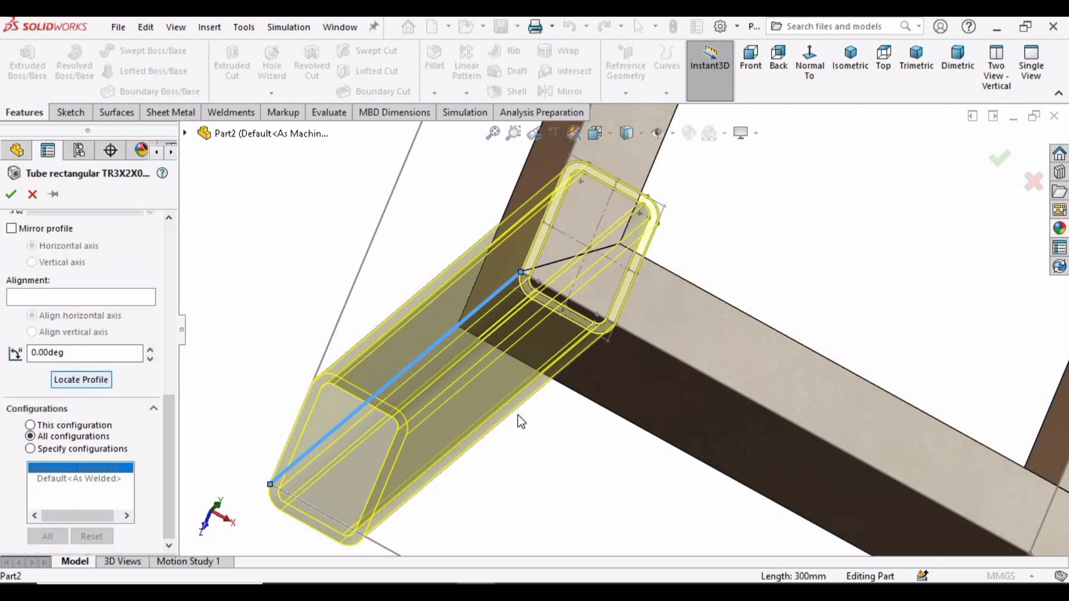
pyautogui.scroll(-4, 493, 451)
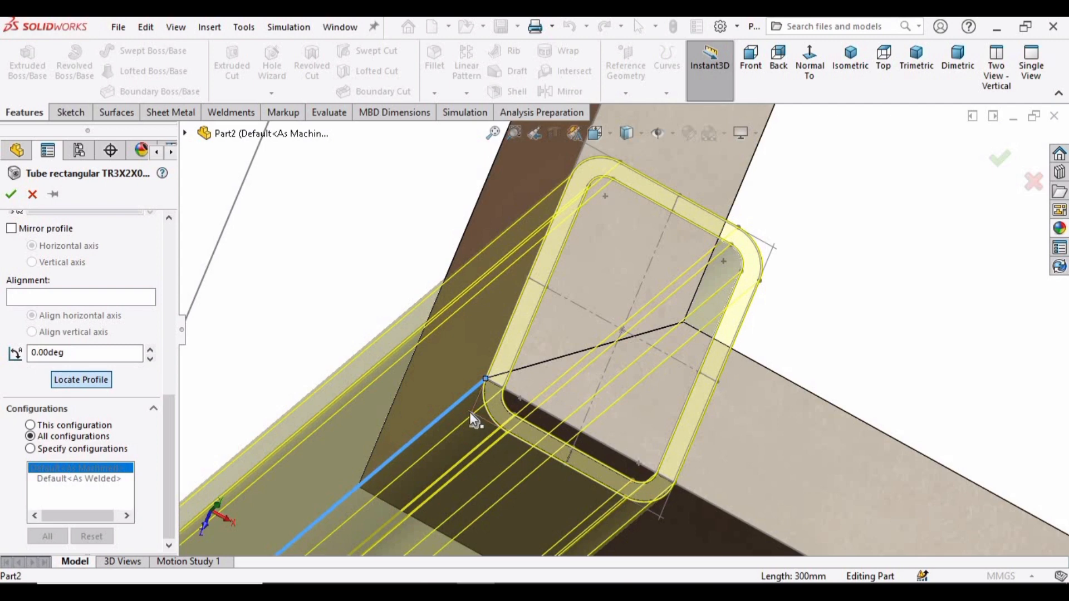
pyautogui.scroll(-2, 470, 412)
pyautogui.click(489, 404)
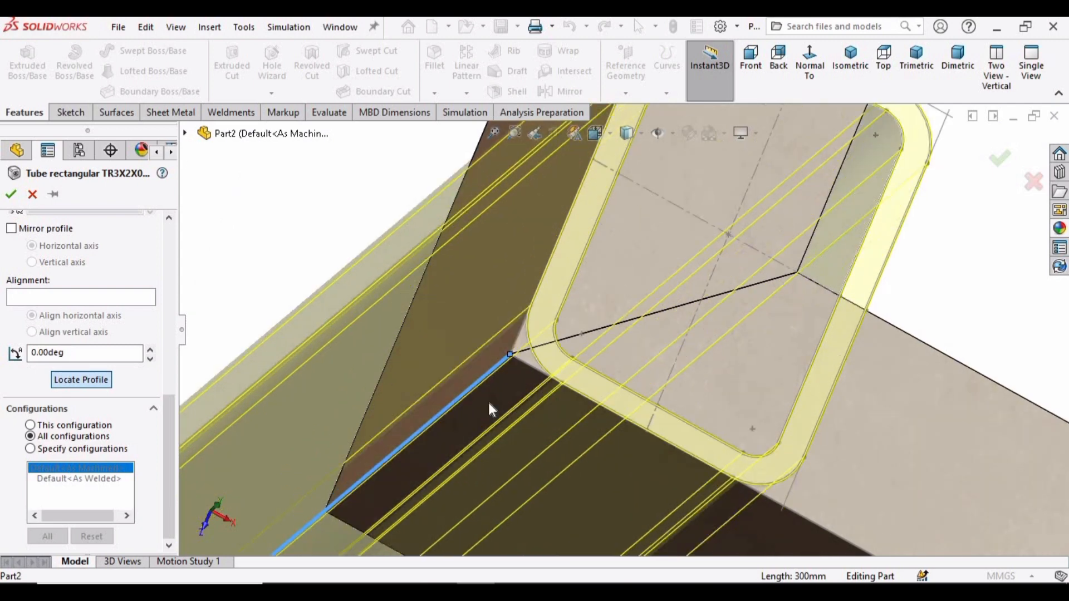
pyautogui.scroll(3, 710, 216)
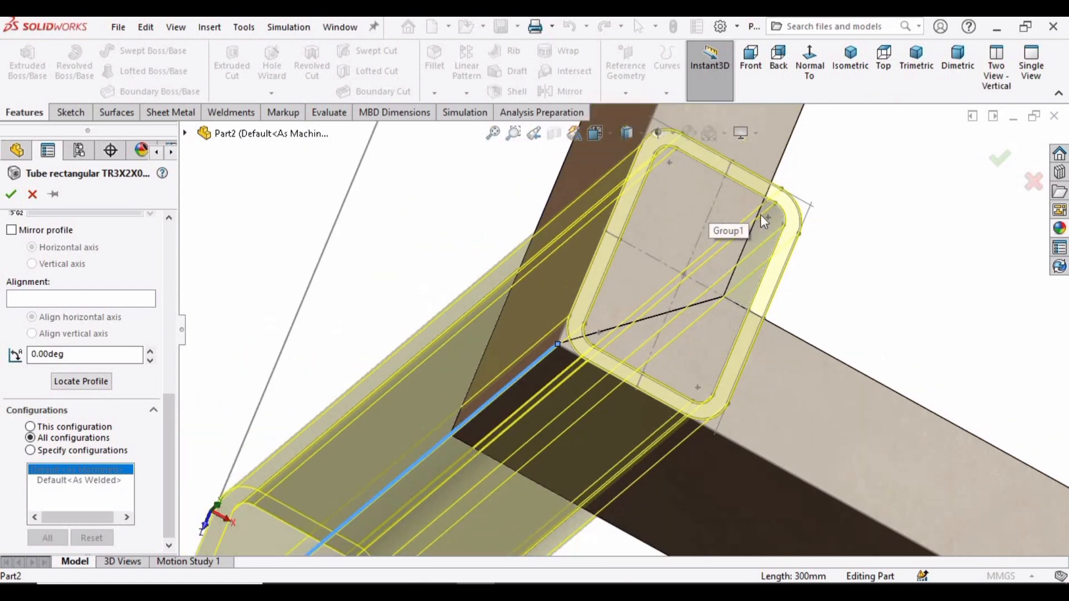
pyautogui.click(13, 195)
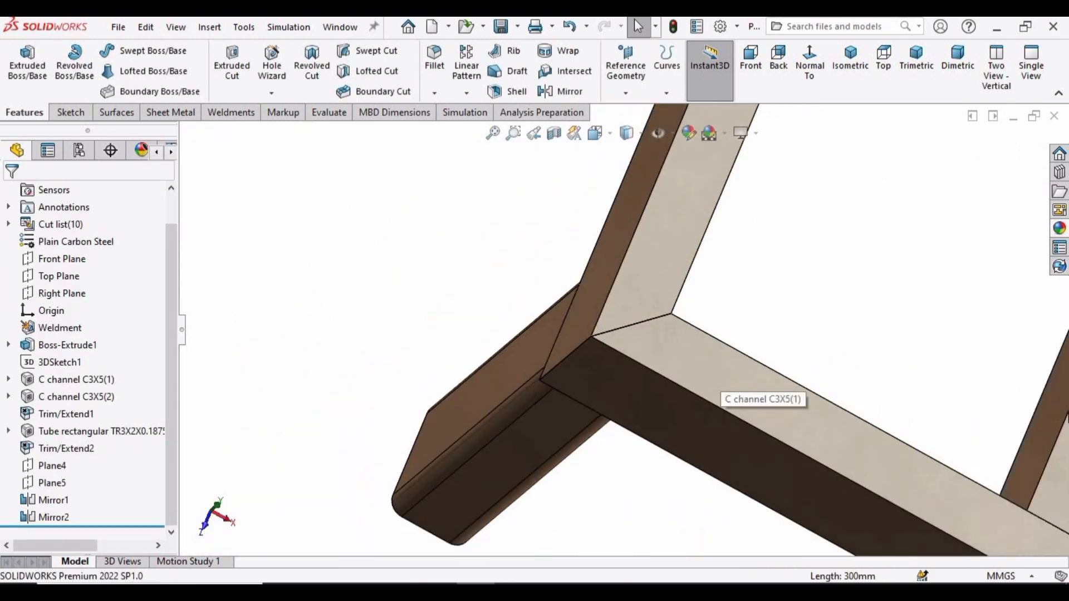
# - Examine the corner joints between the tube legs and channel frame from several angles, ending in the isometric view
pyautogui.moveTo(628, 399); pyautogui.dragTo(910, 453, button='middle')
pyautogui.scroll(5, 922, 509)
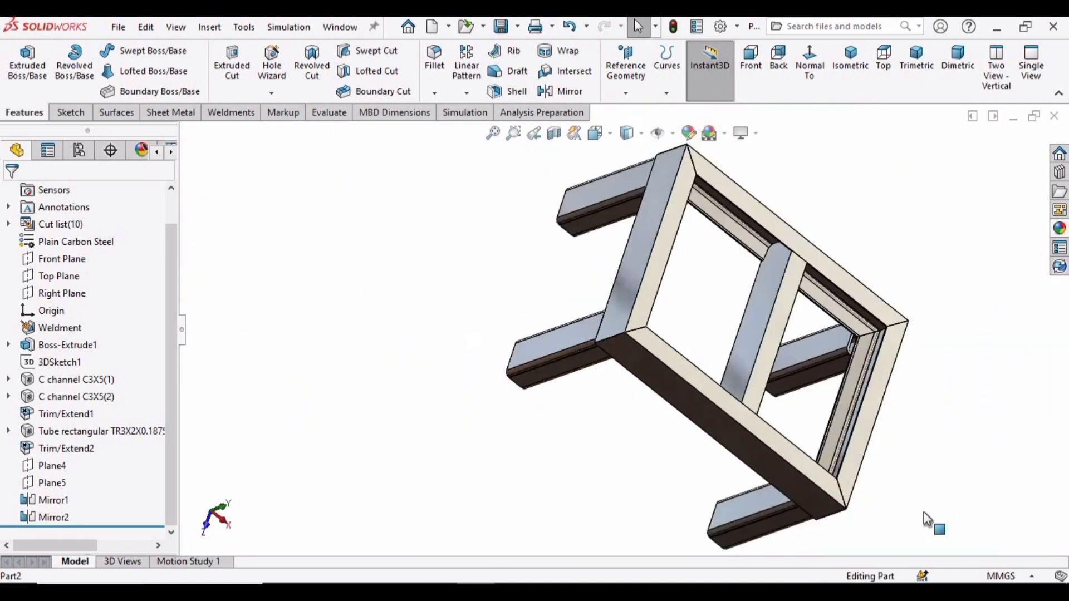
pyautogui.moveTo(924, 511); pyautogui.dragTo(676, 452, button='middle')
pyautogui.scroll(-7, 603, 417)
pyautogui.scroll(4, 484, 203)
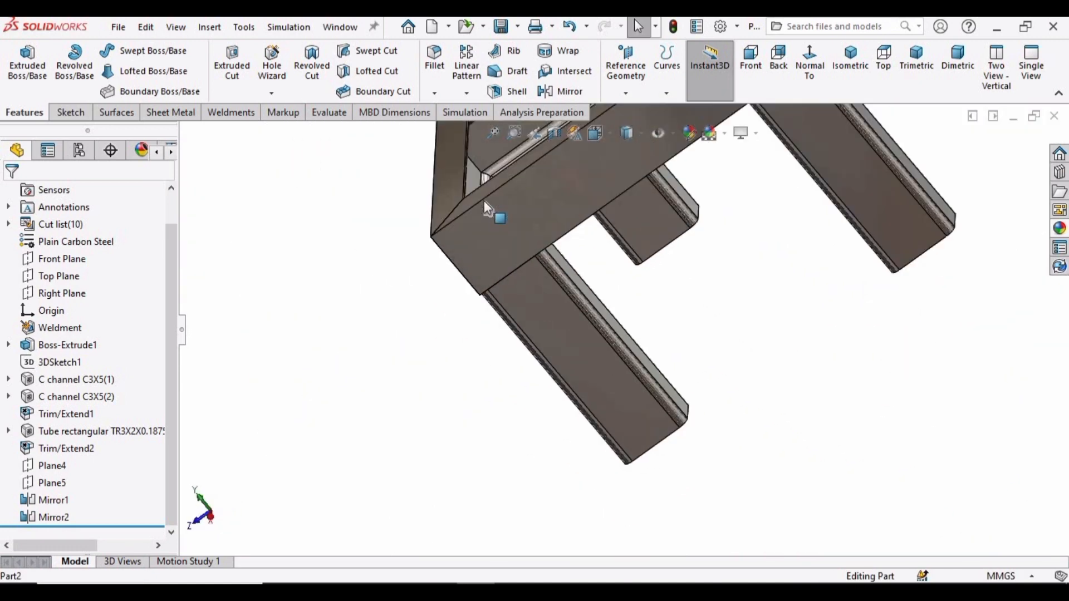
pyautogui.moveTo(485, 203); pyautogui.dragTo(531, 202, button='middle')
pyautogui.moveTo(519, 251)
pyautogui.mouseDown(button='middle')
pyautogui.moveTo(495, 174)
pyautogui.moveTo(519, 269)
pyautogui.mouseUp(button='middle')
pyautogui.scroll(-5, 519, 269)
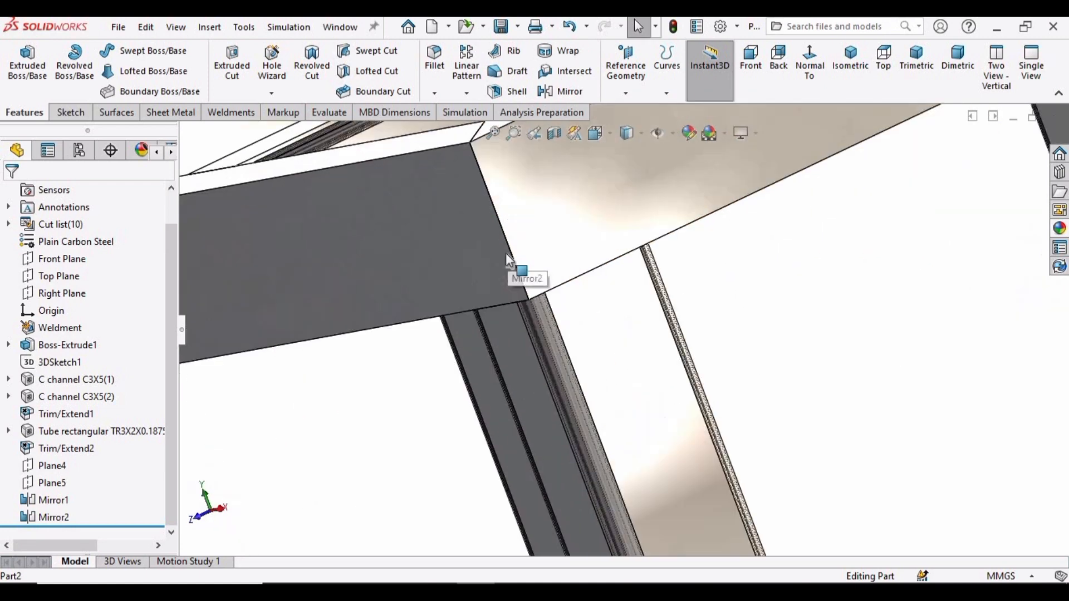
pyautogui.moveTo(558, 234); pyautogui.dragTo(579, 234, button='middle')
pyautogui.scroll(8, 582, 243)
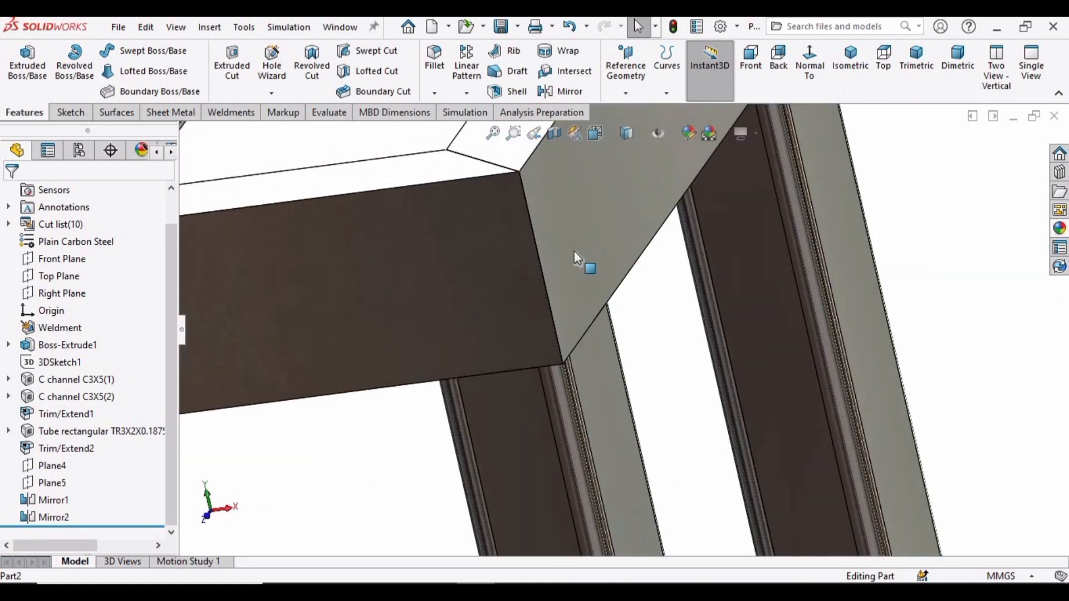
pyautogui.hotkey('ctrl', '7')
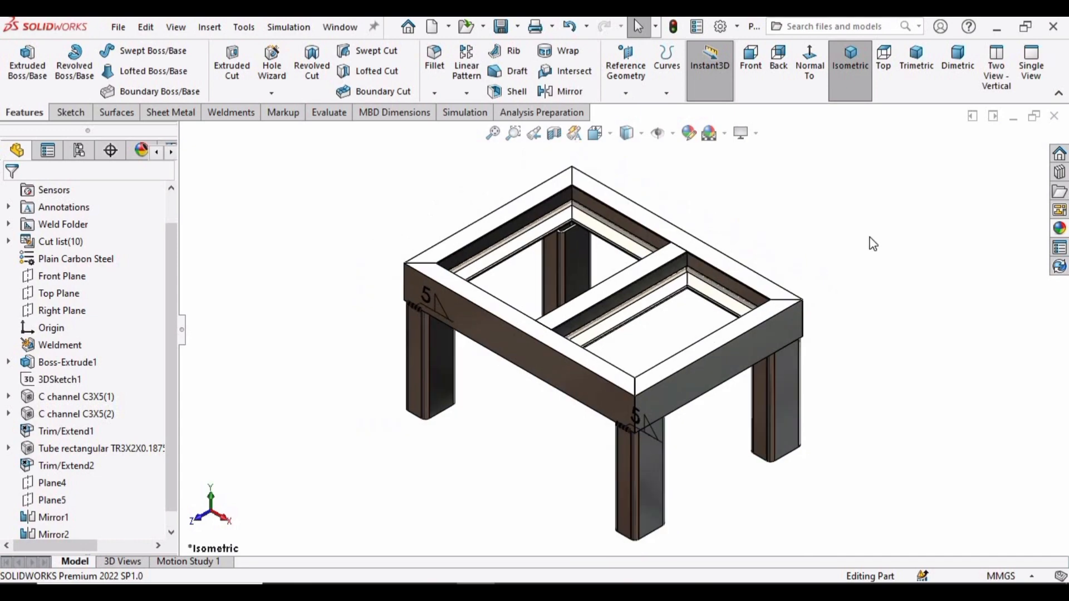